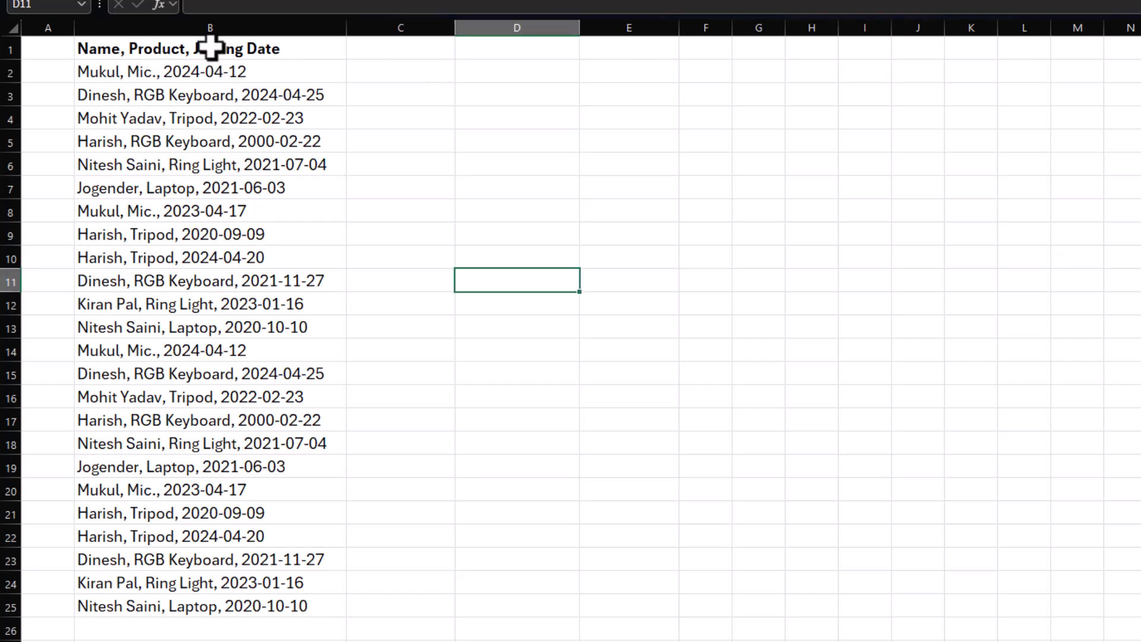
Start splitting the combined entries in B1:B25 with Text to Columns, treating them as delimited data.
left_click_drag(211, 47, 199, 616)
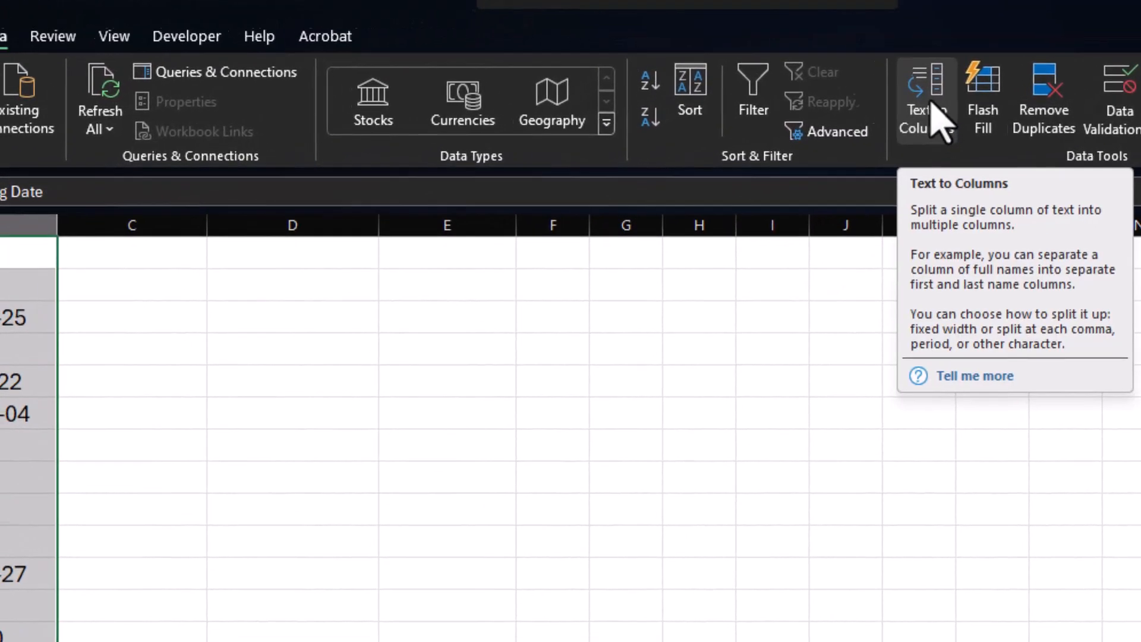
left_click(926, 127)
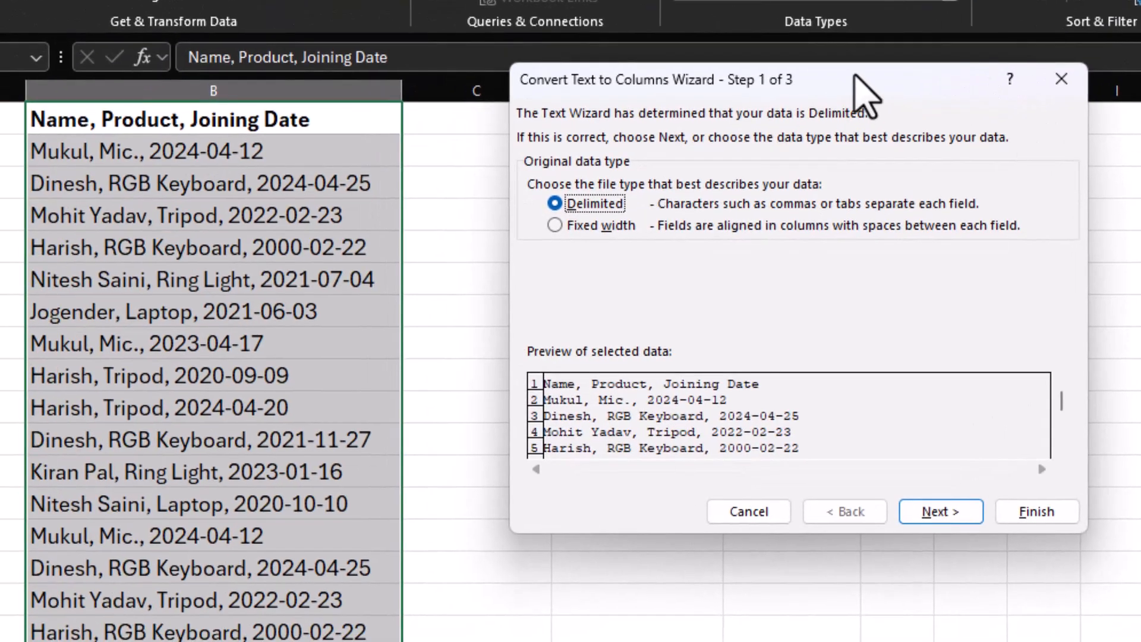
left_click_drag(854, 74, 787, 136)
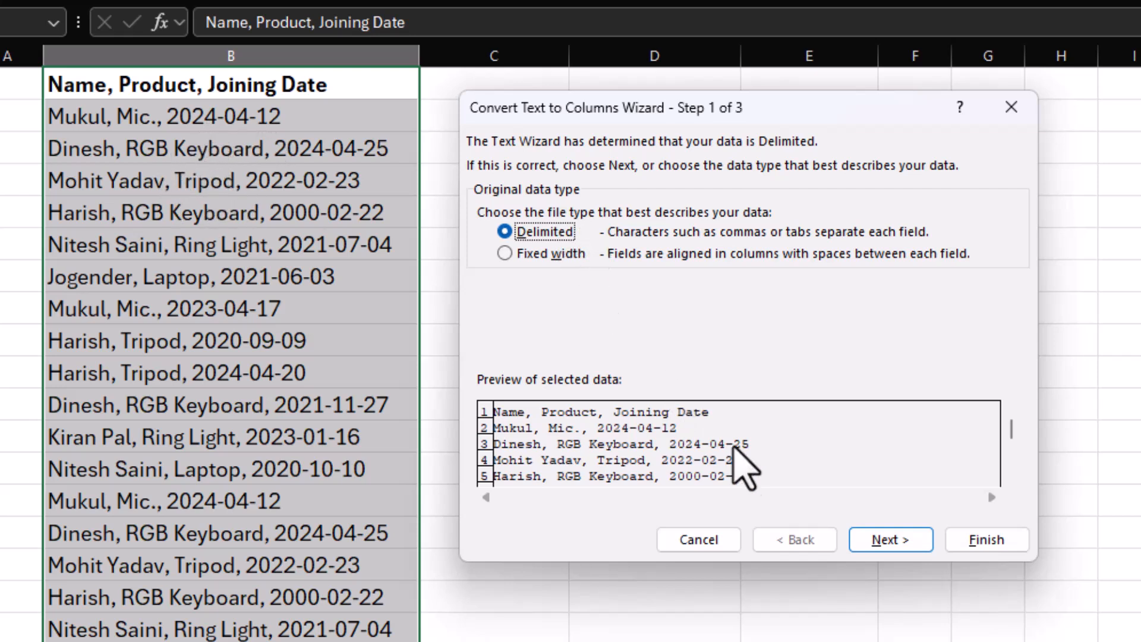
left_click(880, 542)
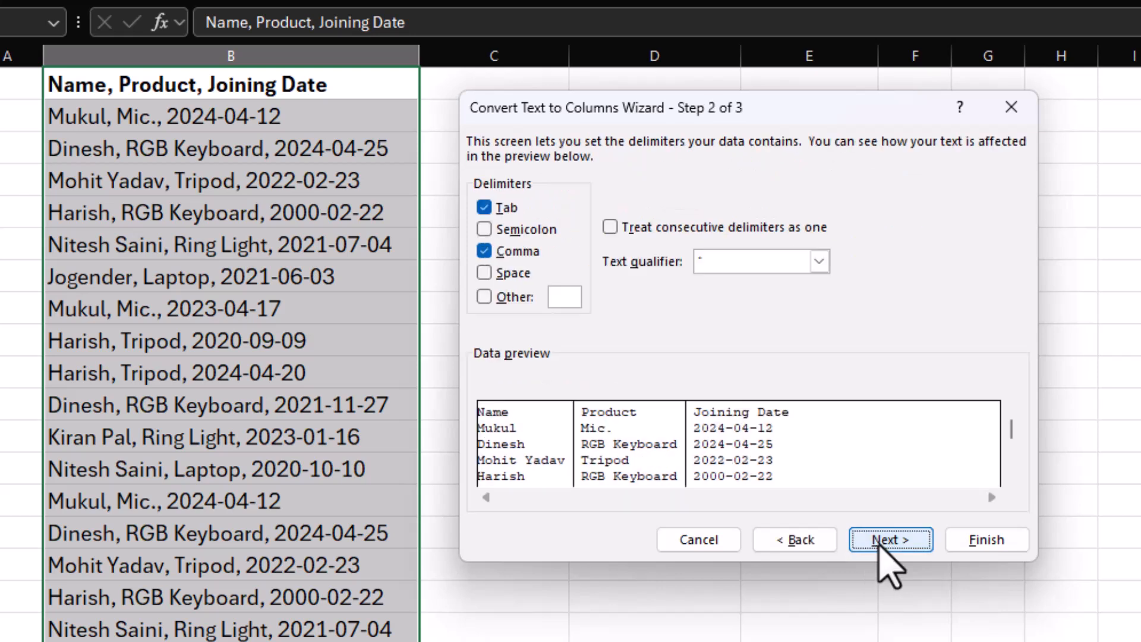
Try the split preview with the Comma delimiter turned off, and with the Space delimiter added.
left_click(484, 252)
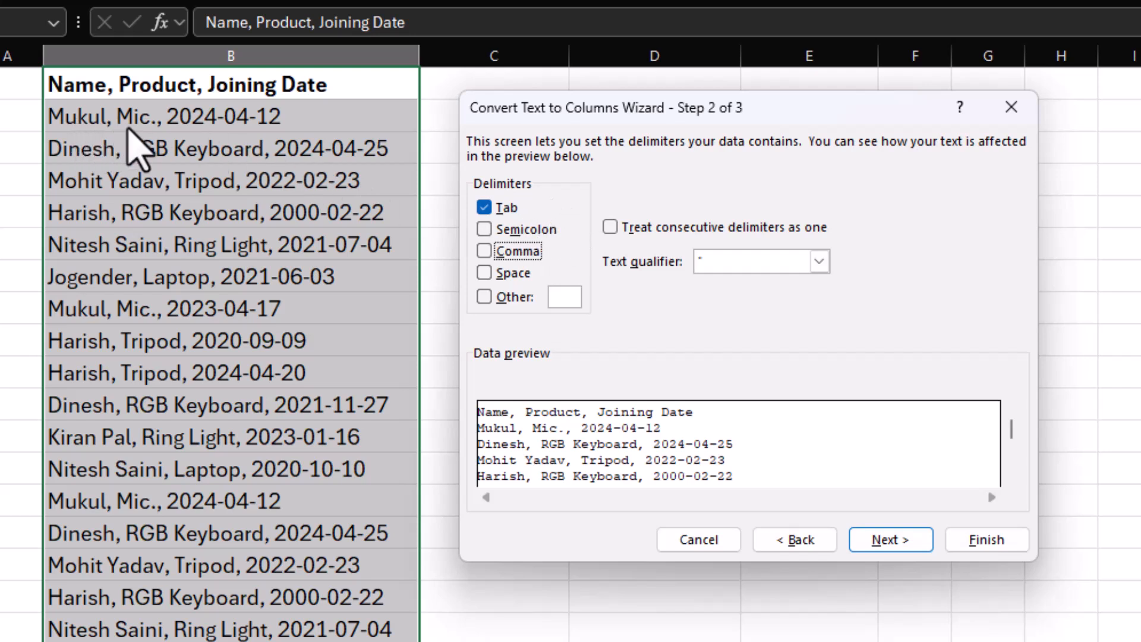
left_click(484, 252)
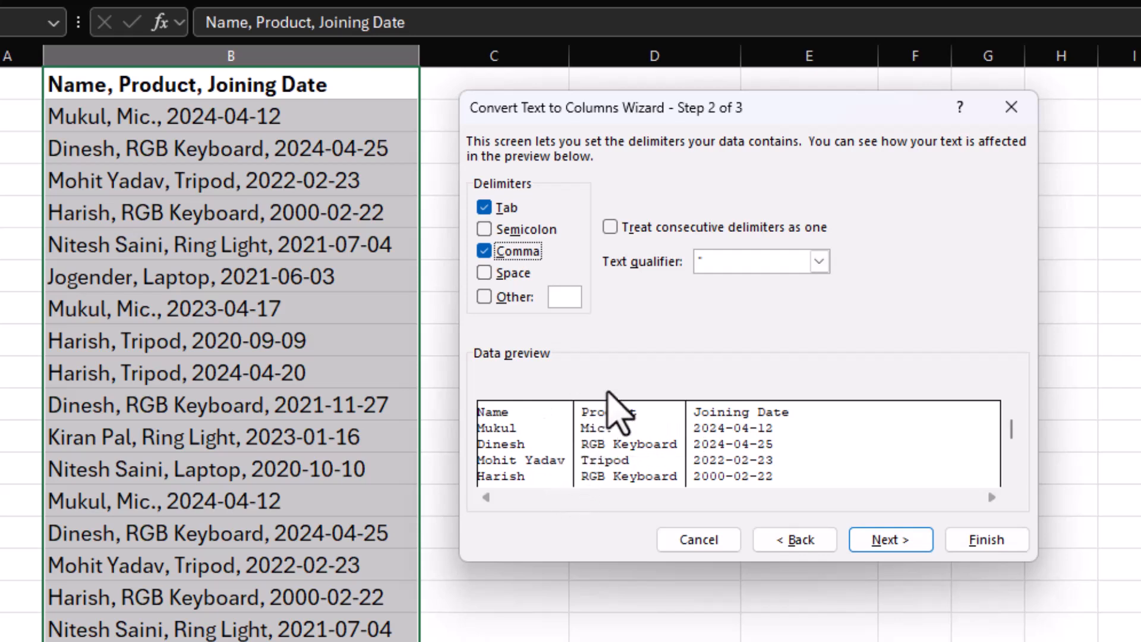
left_click(485, 274)
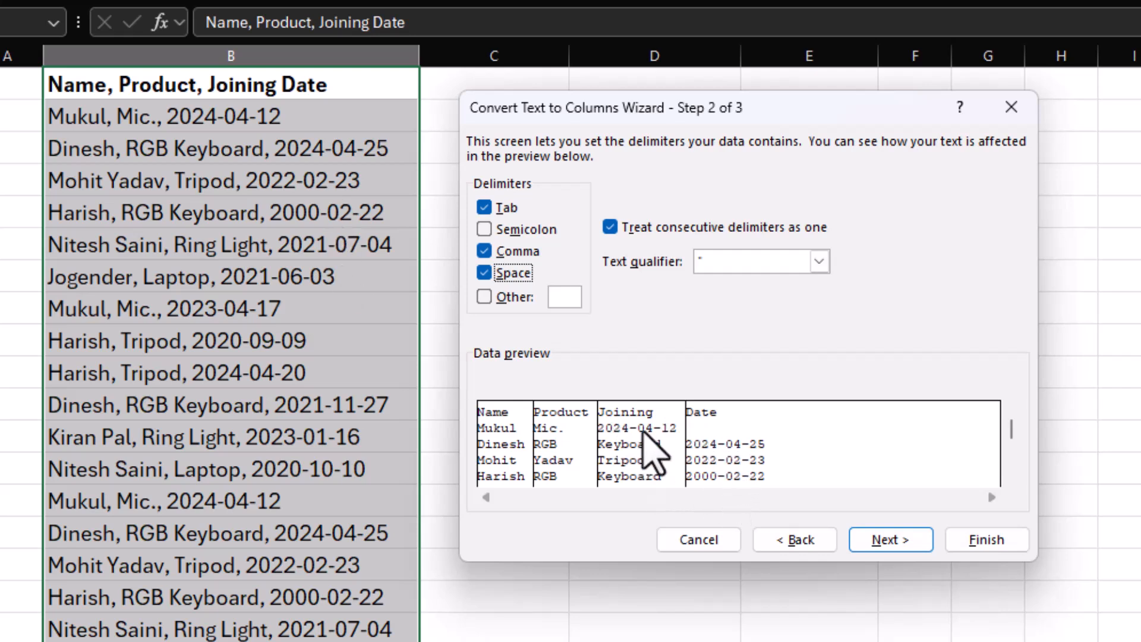
left_click(485, 274)
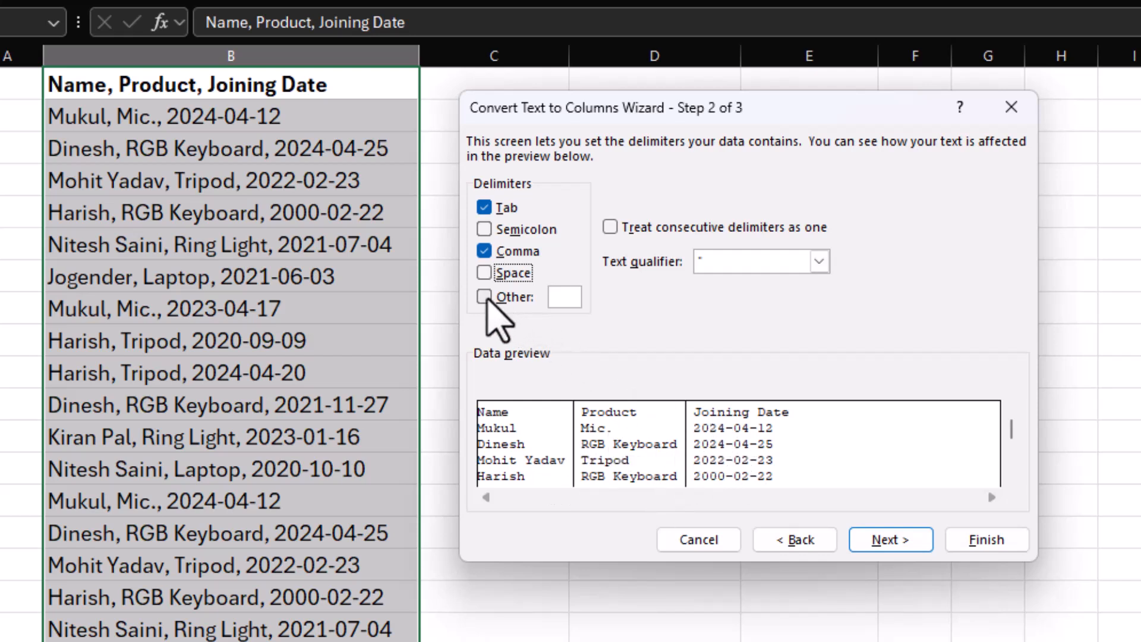
Try a hyphen as an additional custom delimiter in the split preview and turn it off again.
left_click(483, 297)
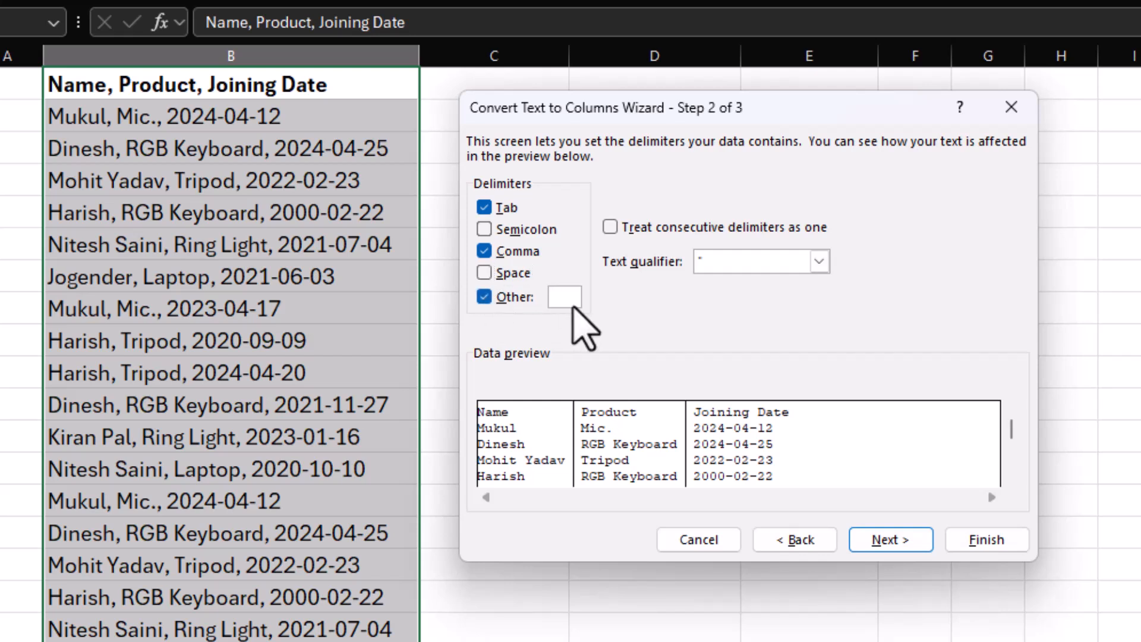
type("-")
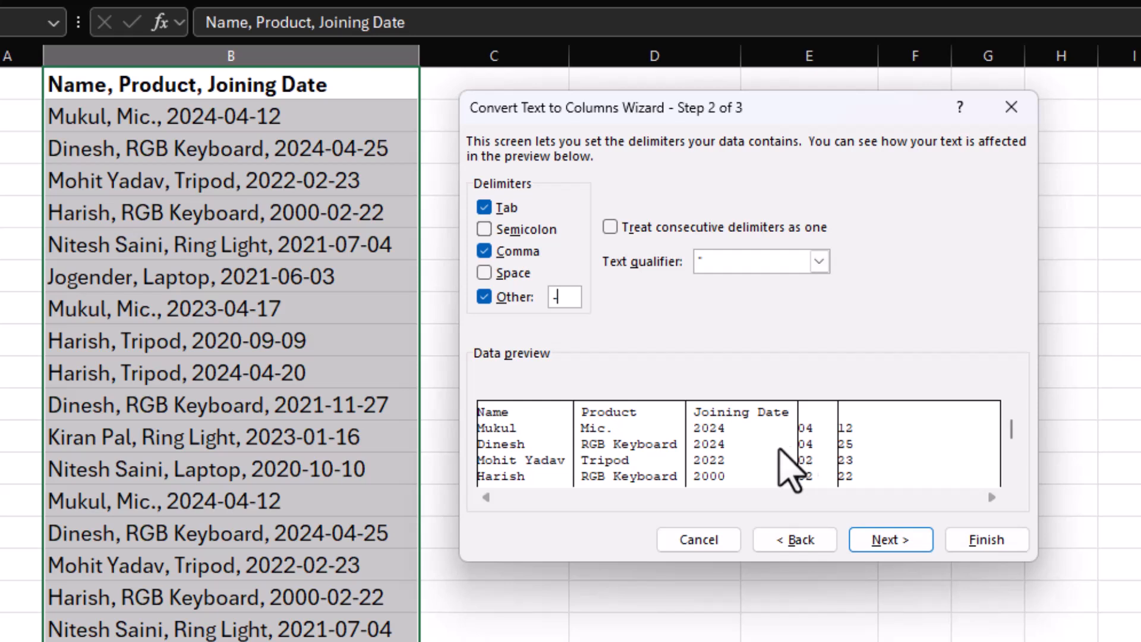
left_click(495, 299)
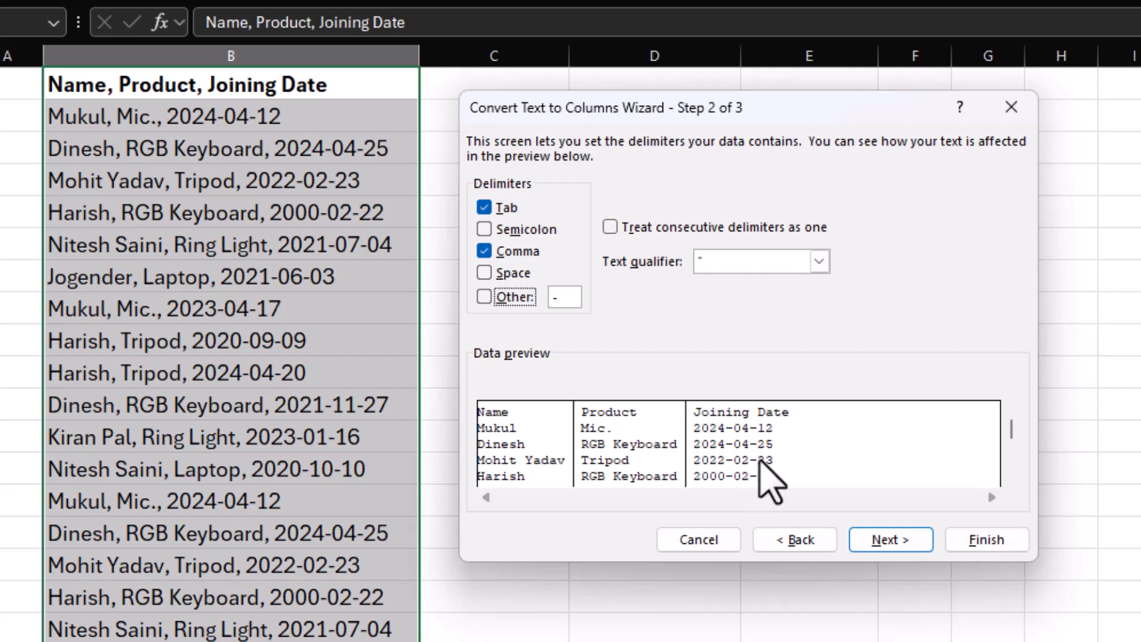
Accept the Tab and Comma delimiters and set the Joining Date column's data format to Date DMY.
left_click(874, 542)
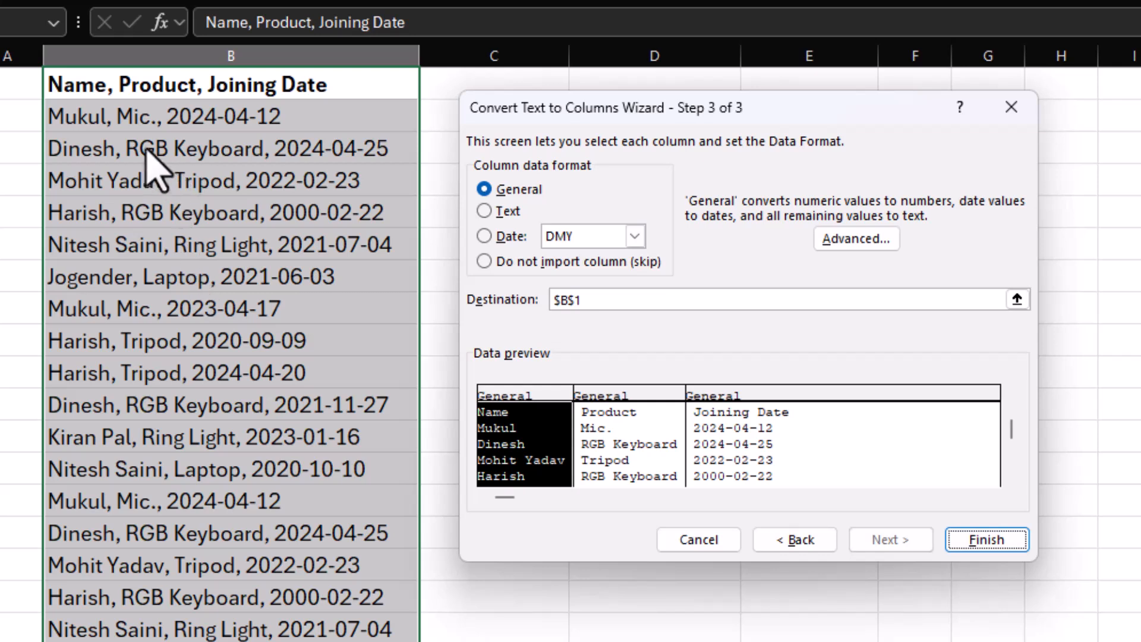
left_click(629, 397)
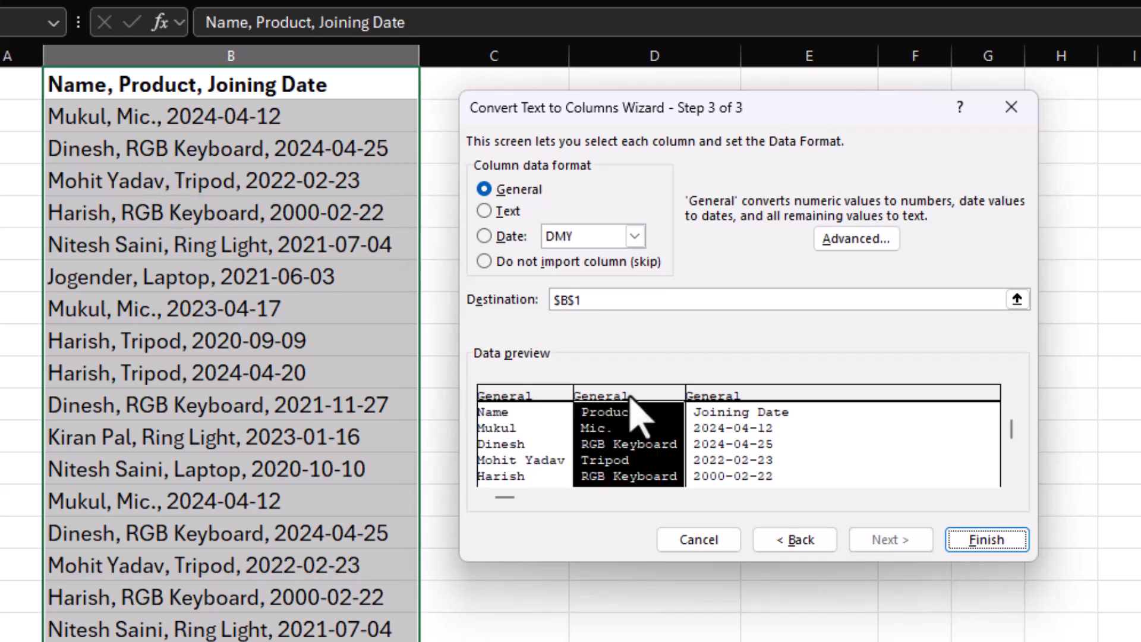
left_click(728, 397)
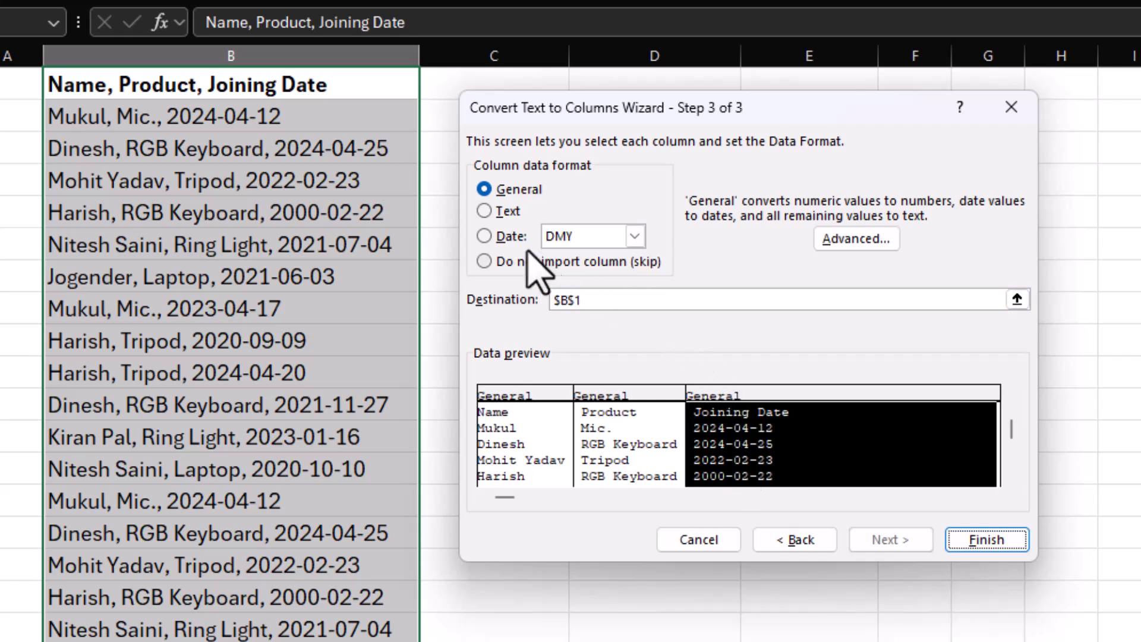
left_click(485, 237)
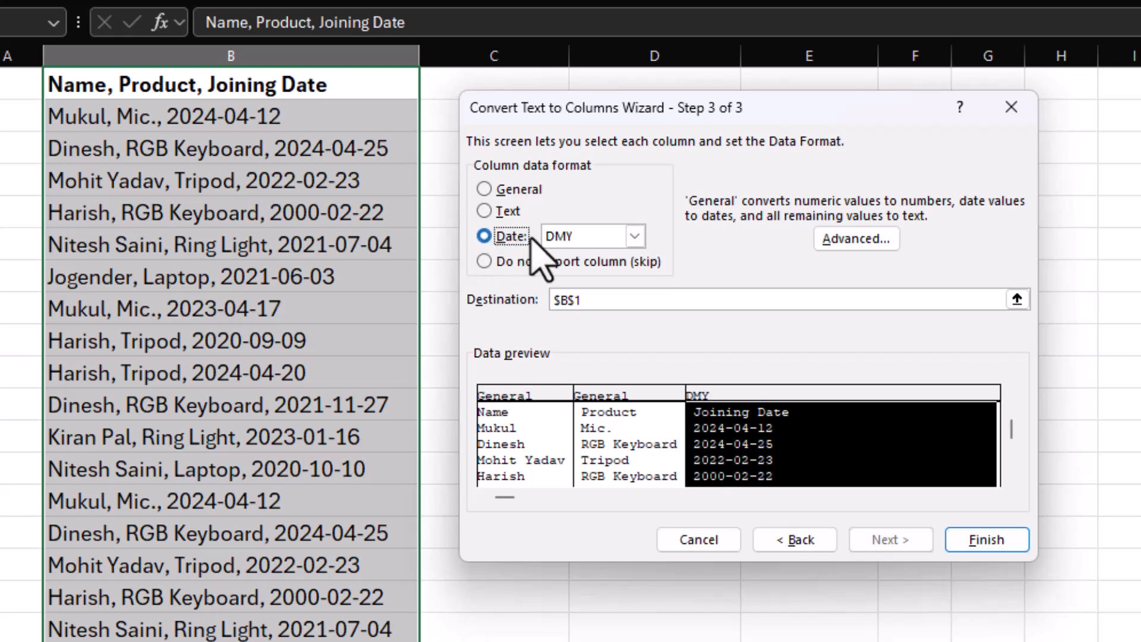
left_click(635, 237)
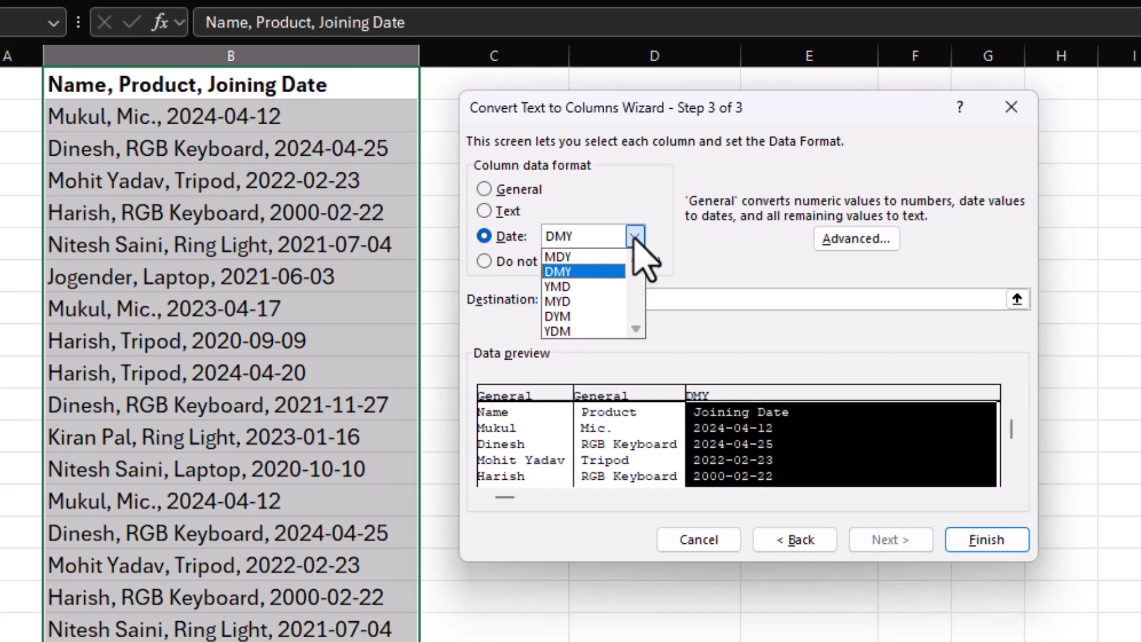
left_click(578, 271)
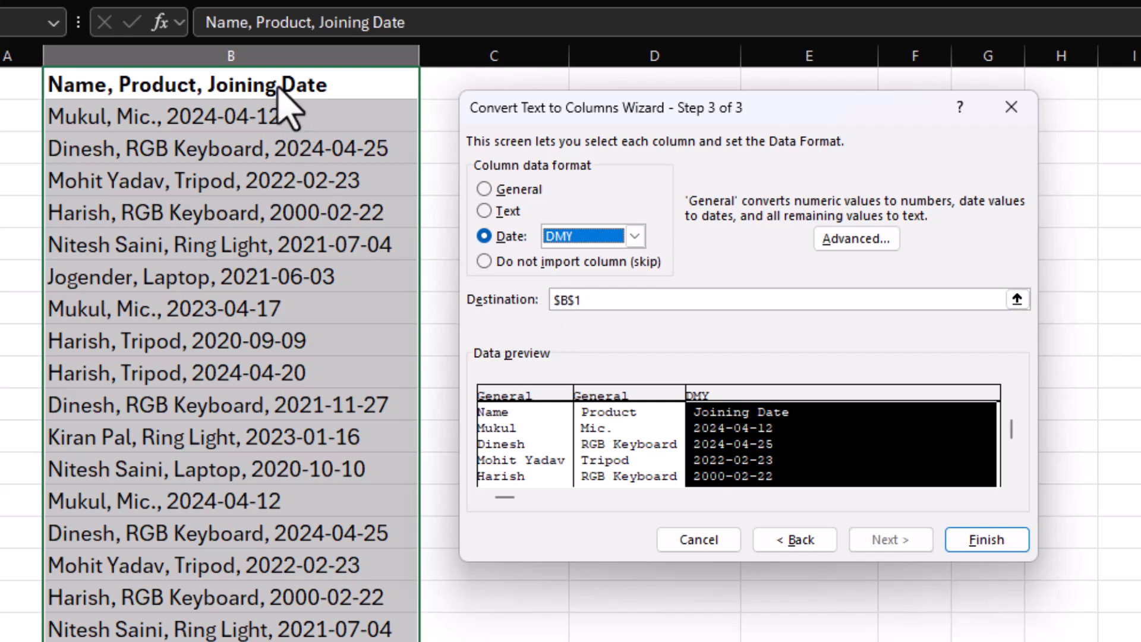
Set the destination of the split data to $C$1 and finish the conversion.
left_click(570, 301)
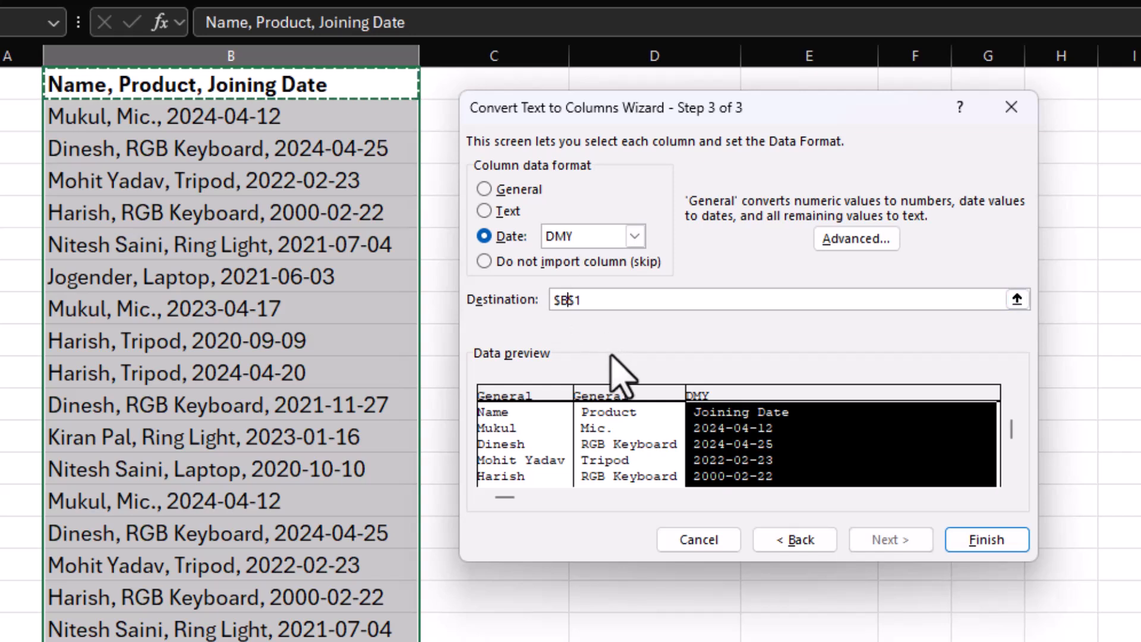
key("BackSpace")
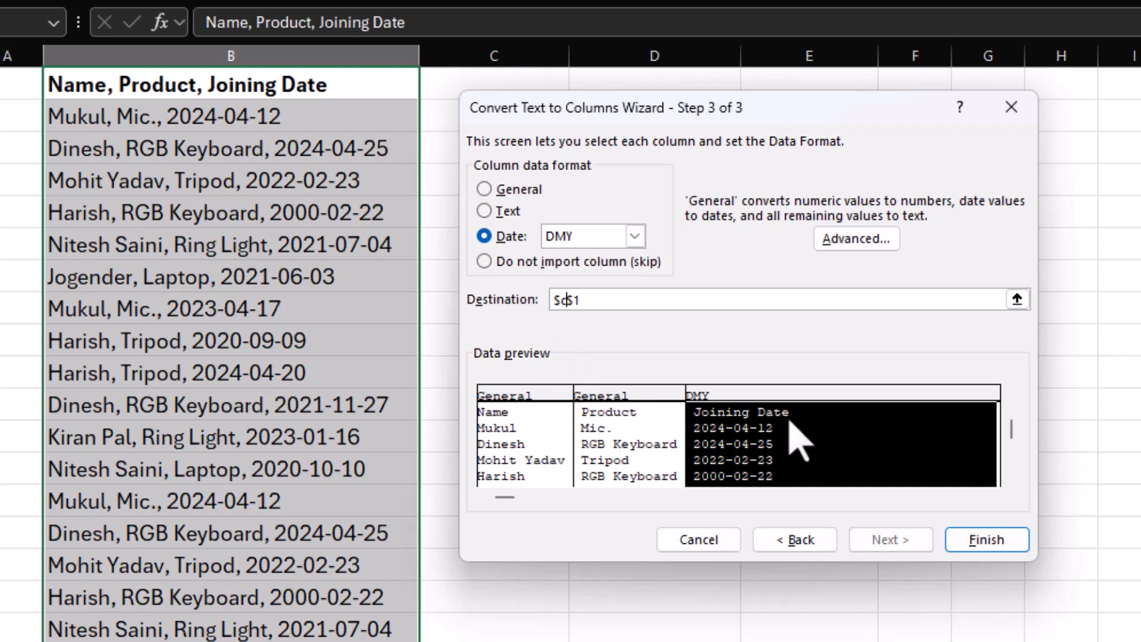
left_click(982, 542)
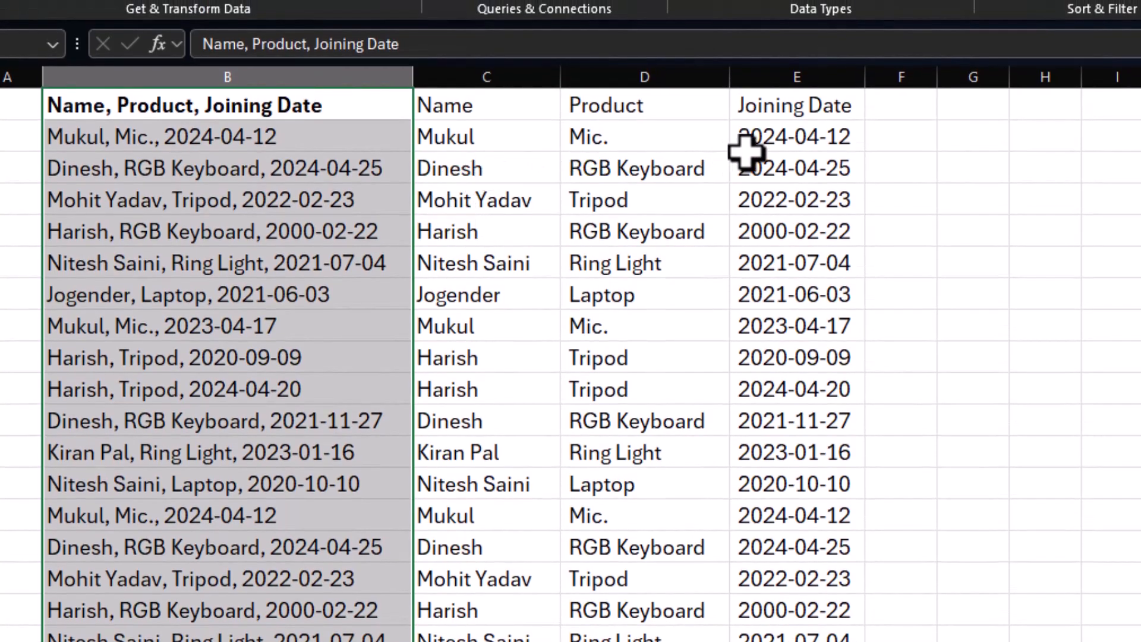
Enter =TRIM(D2) in G2 to strip the product's extra spaces and fill the formula down the rows.
left_click(616, 137)
double_click(583, 143)
left_click(574, 140)
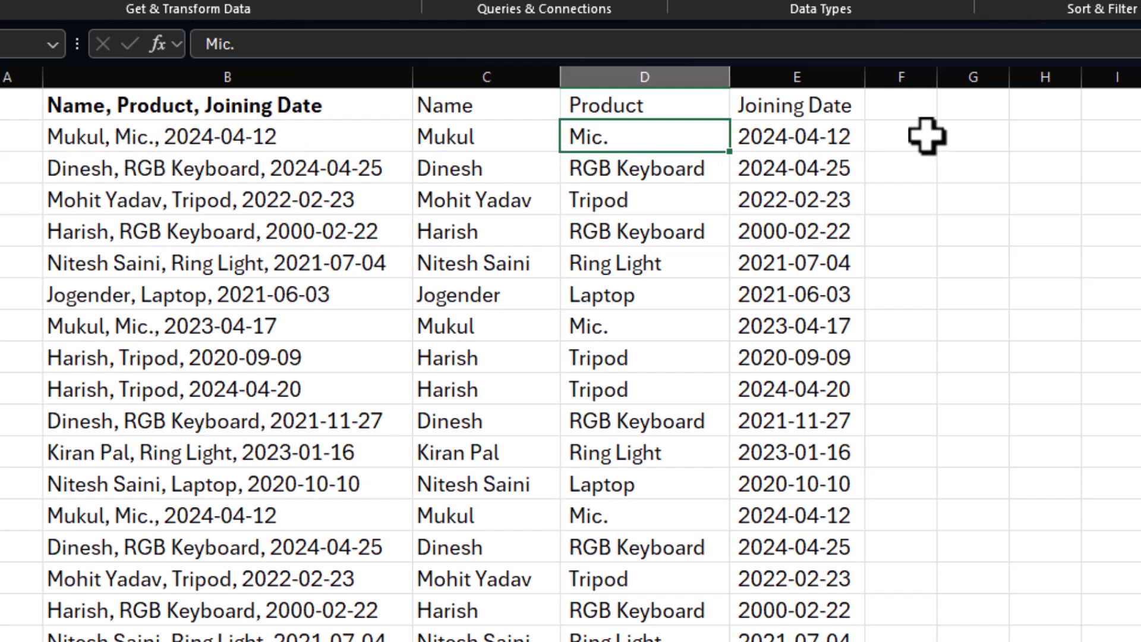
left_click(969, 142)
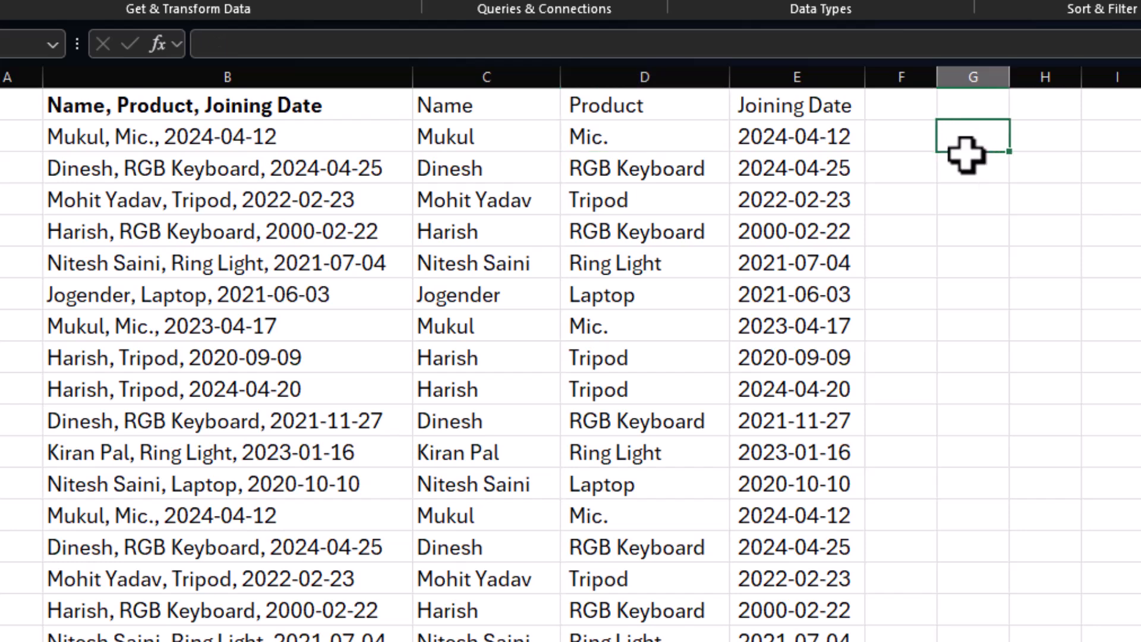
type("=")
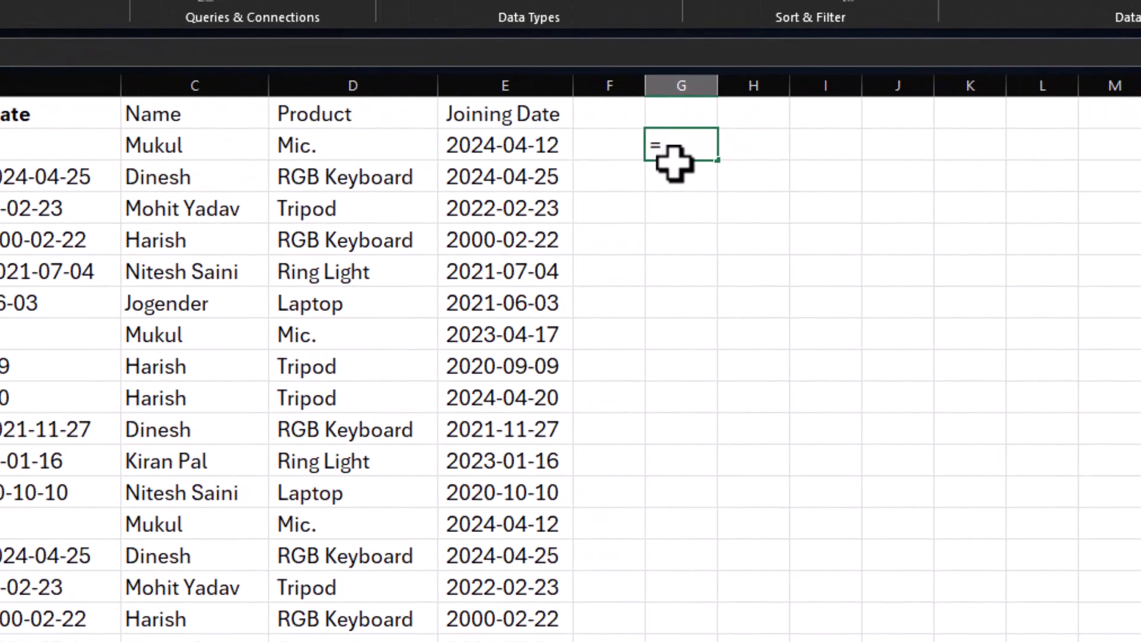
type("trim(")
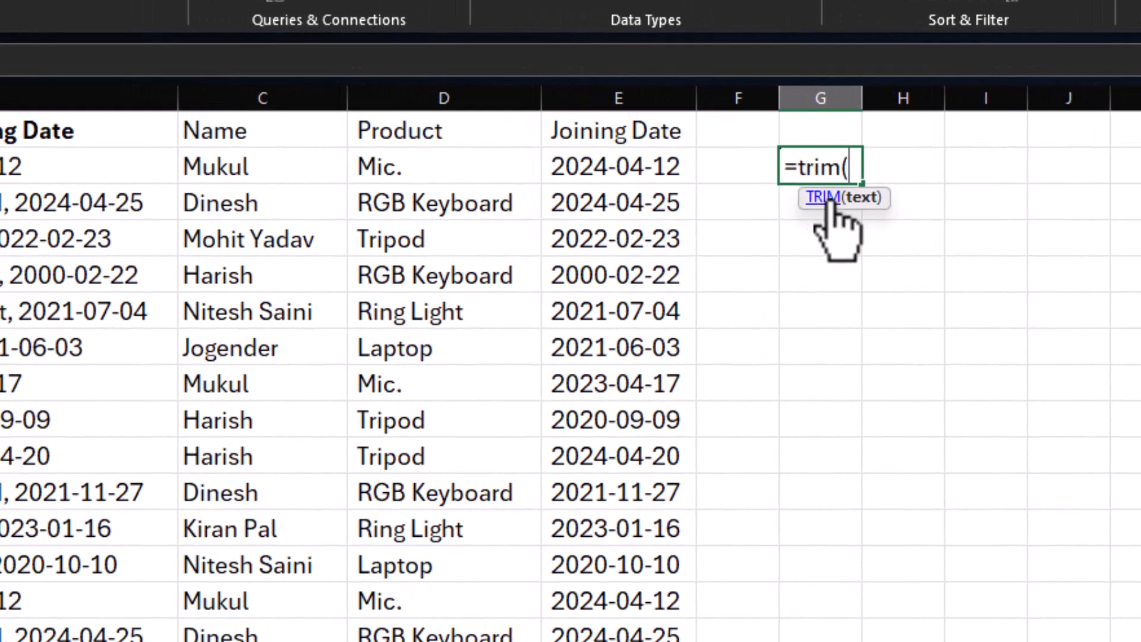
left_click(498, 171)
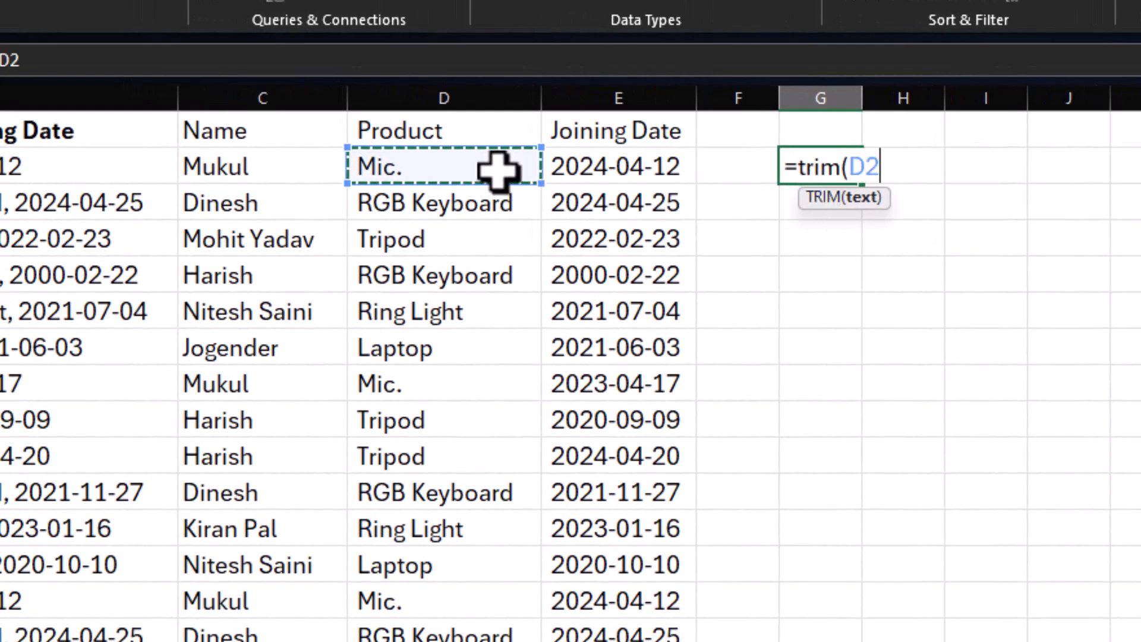
key("Return")
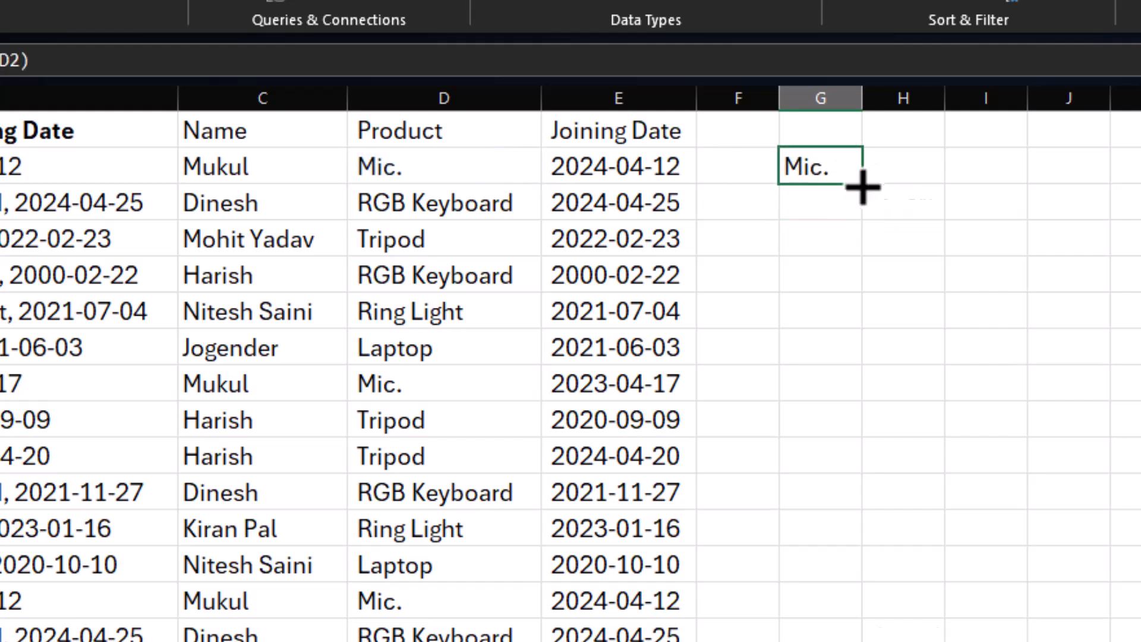
double_click(863, 184)
Paste the trimmed products from column G as values over the Product column from D2, and clear the helper cells in column G.
key("ctrl+c")
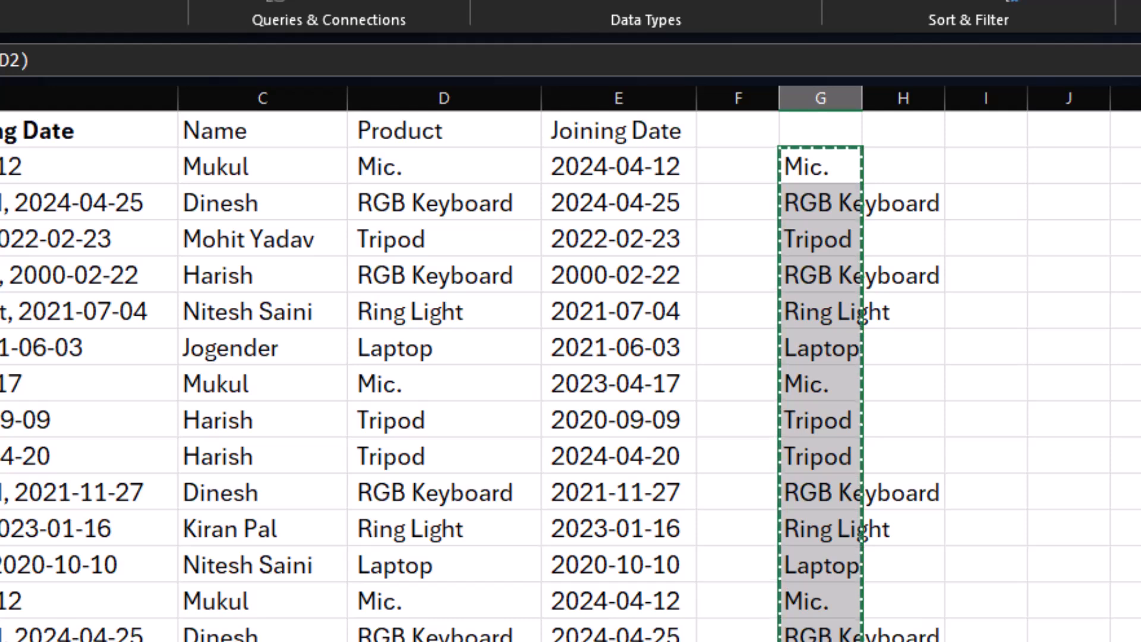
left_click(438, 163)
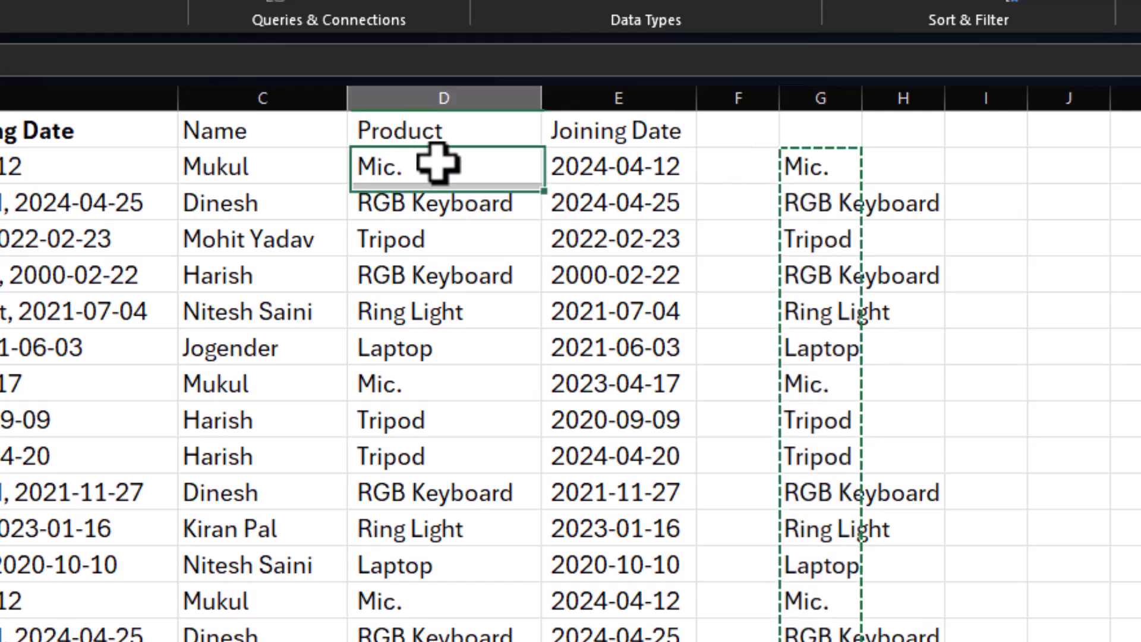
right_click(439, 164)
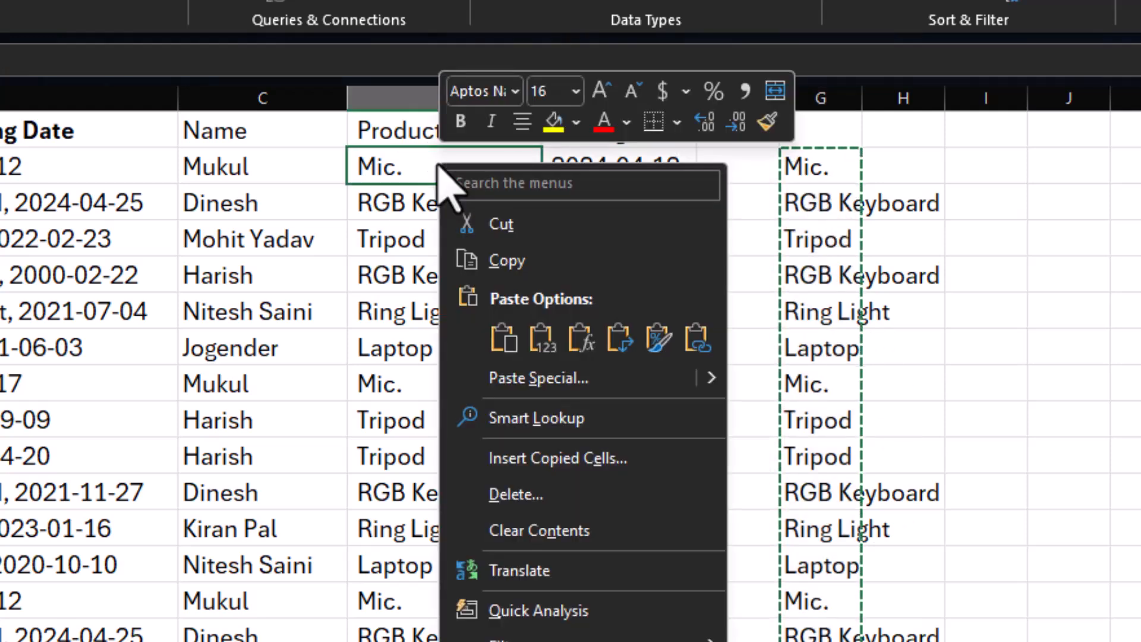
left_click(523, 377)
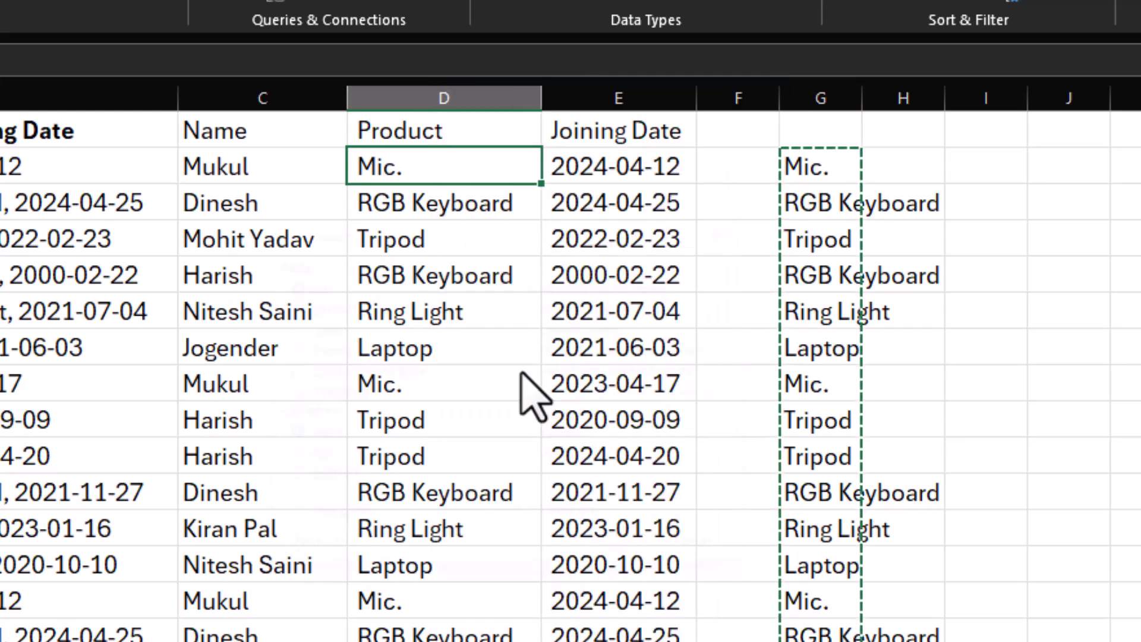
left_click(305, 323)
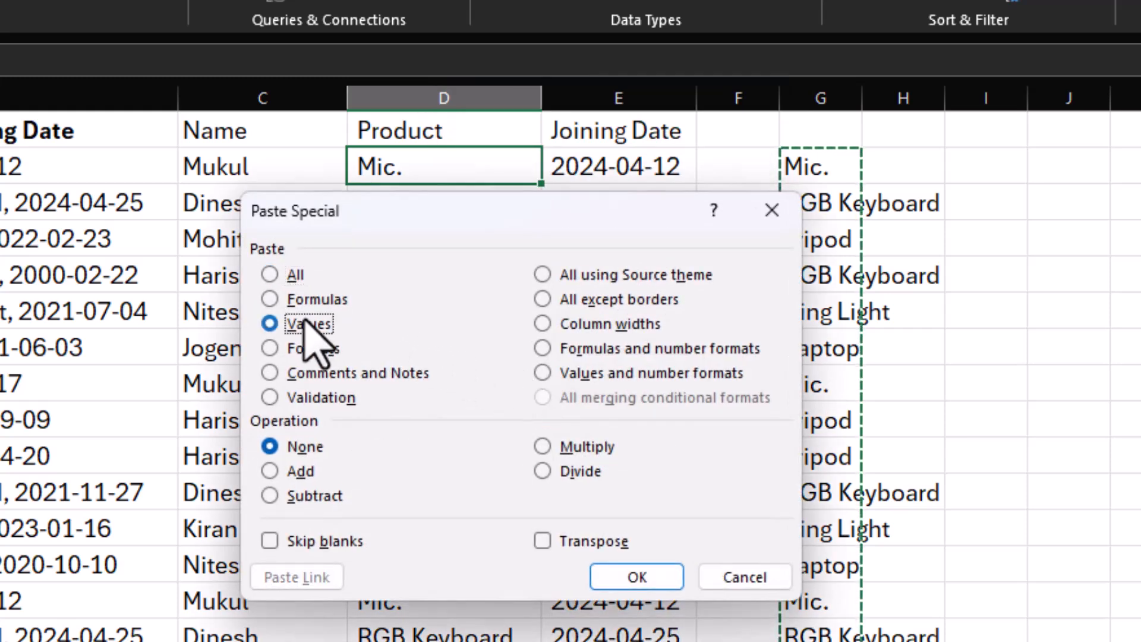
left_click(640, 580)
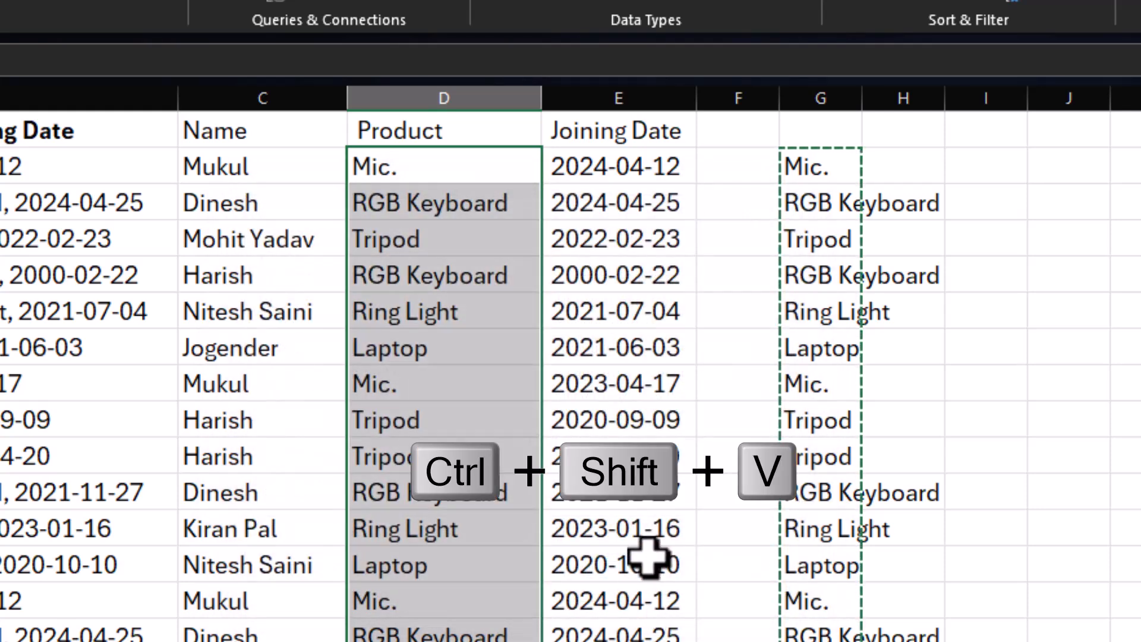
left_click_drag(815, 168, 817, 638)
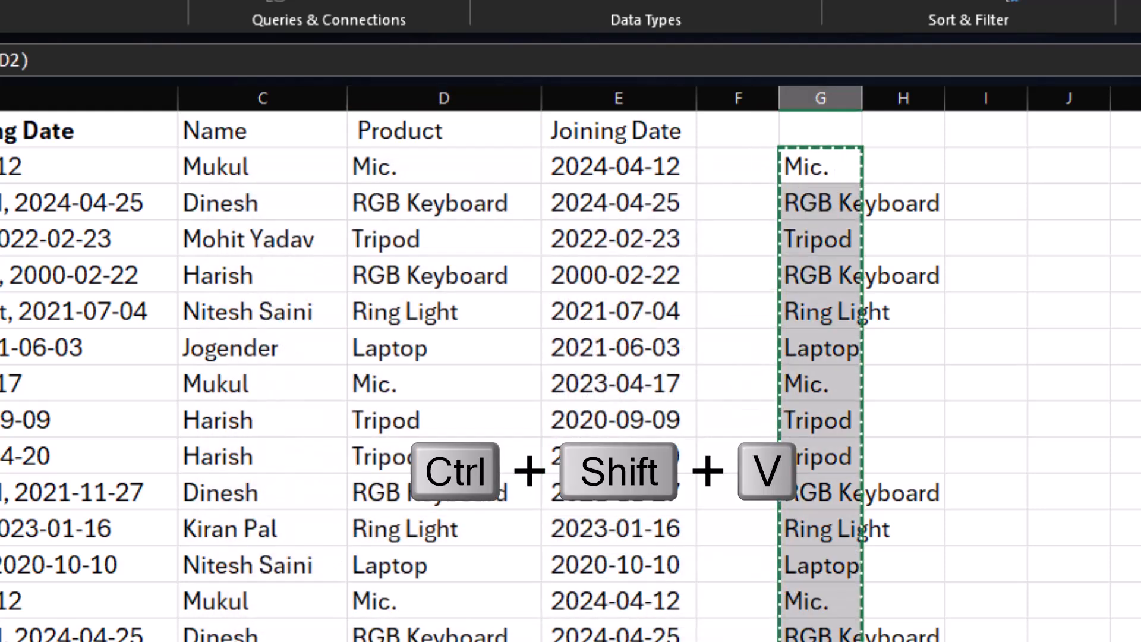
key("Delete")
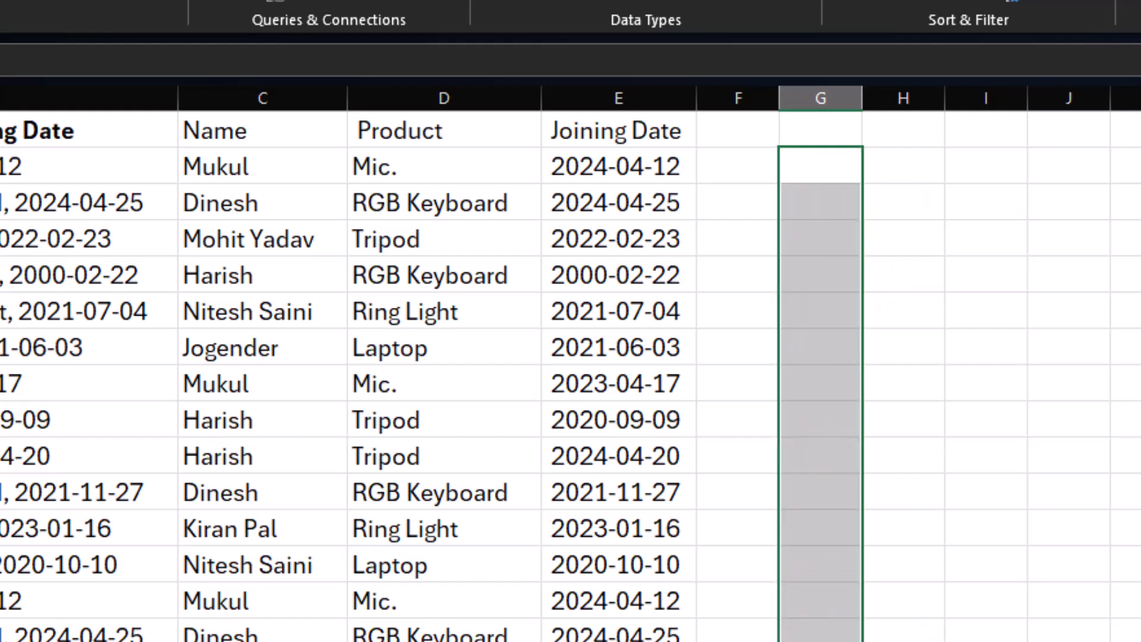
Enter =TRIM(E2) in G2 to strip extra spaces from the joining date and fill the formula down the rows.
left_click(805, 172)
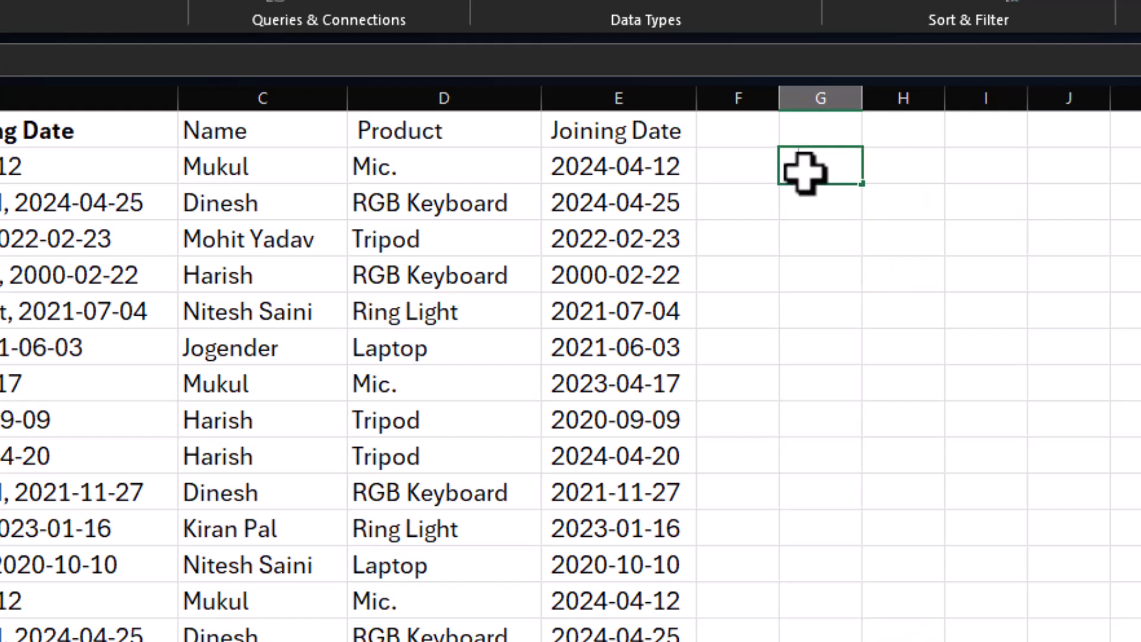
type("=trim(")
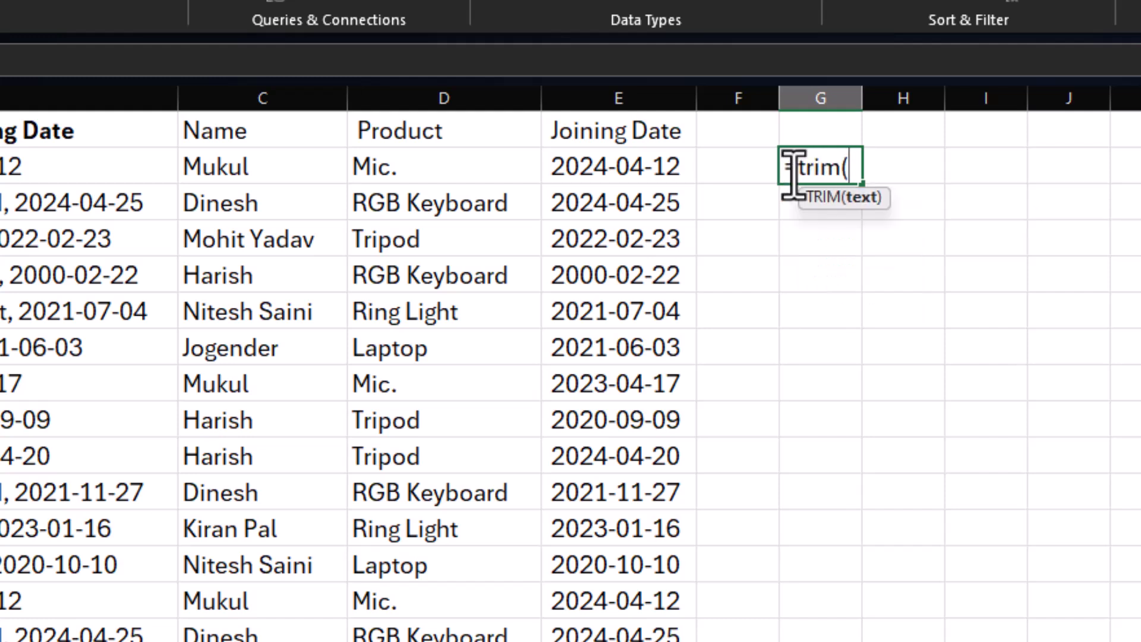
left_click(642, 158)
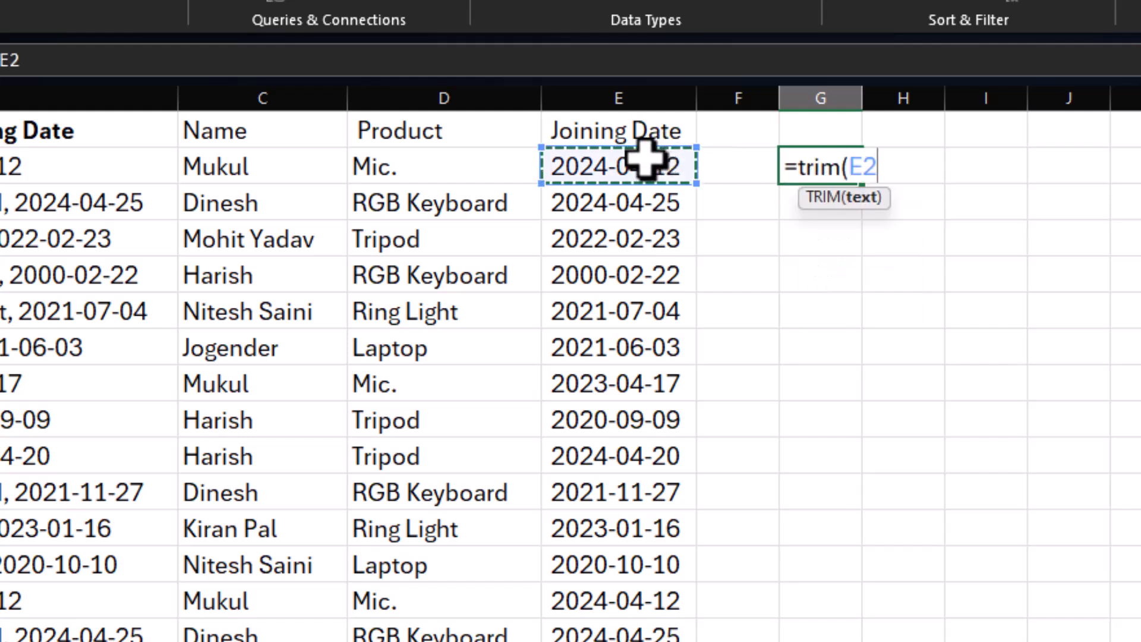
key("Return")
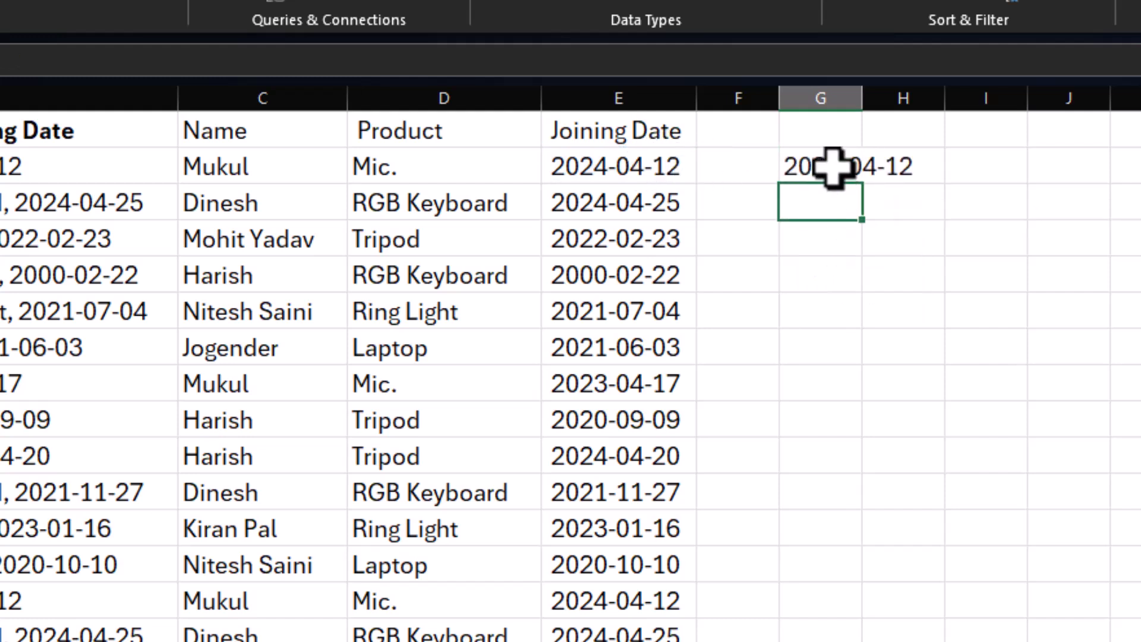
left_click_drag(863, 189, 861, 641)
Paste the trimmed dates from column G as values over the Joining Date column from E2, and clear the helper cells in column G.
key("ctrl+c")
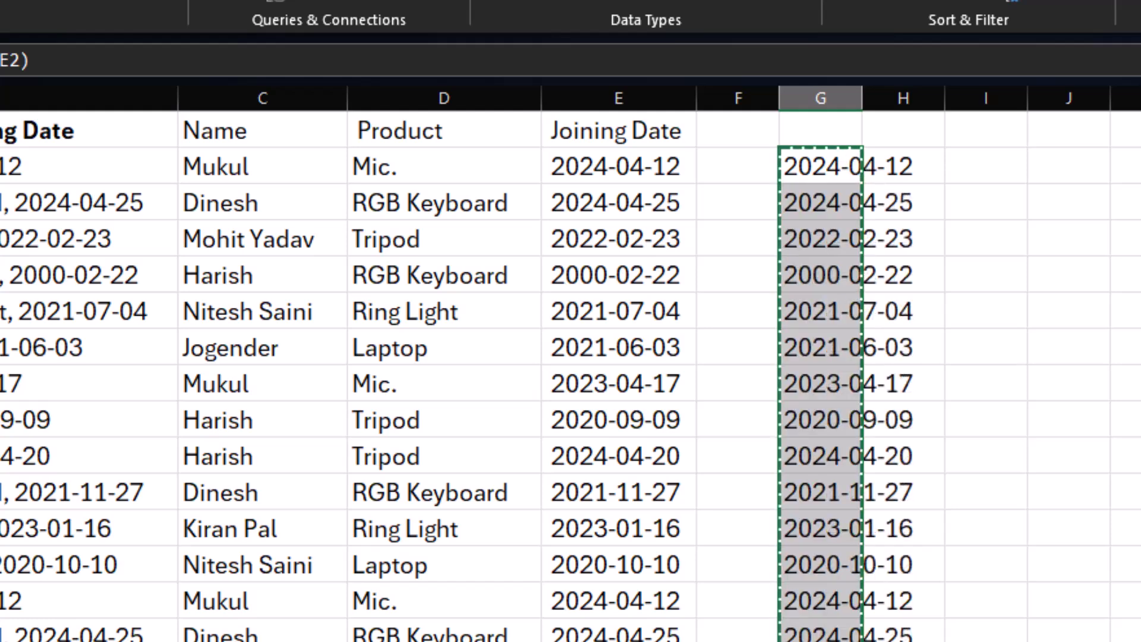
left_click(601, 159)
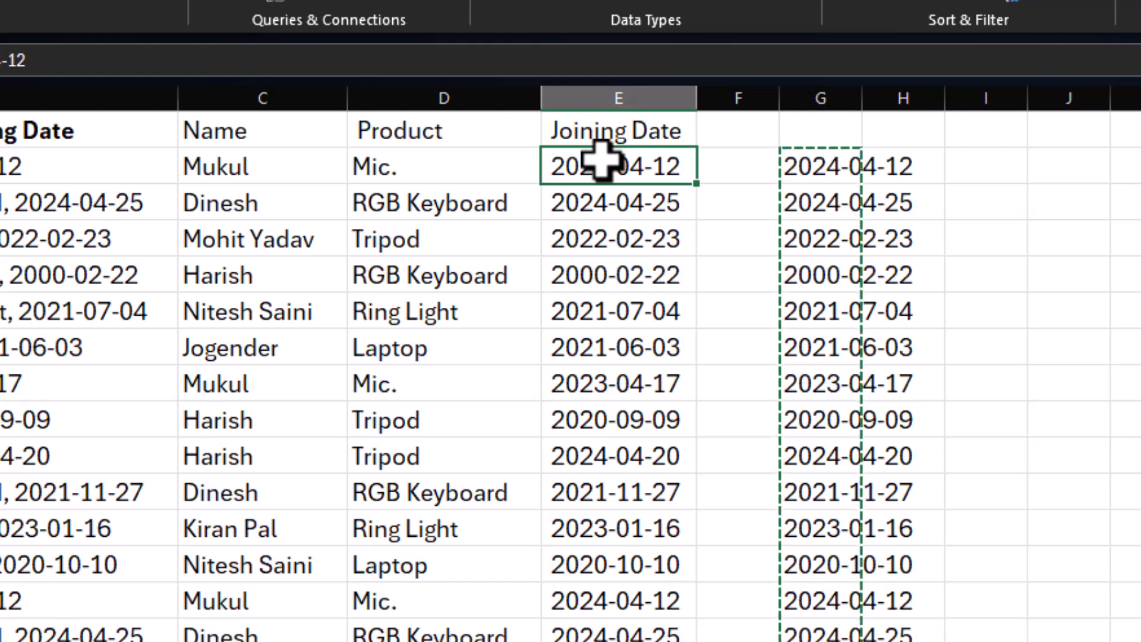
key("ctrl+v")
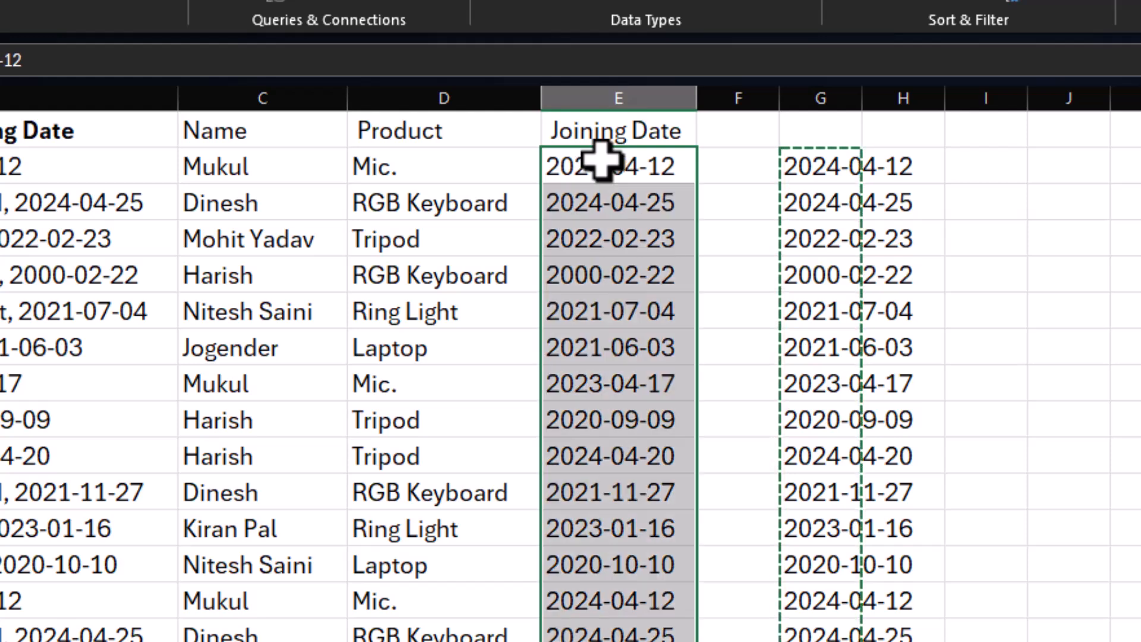
left_click_drag(785, 167, 832, 639)
key("Delete")
left_click(933, 552)
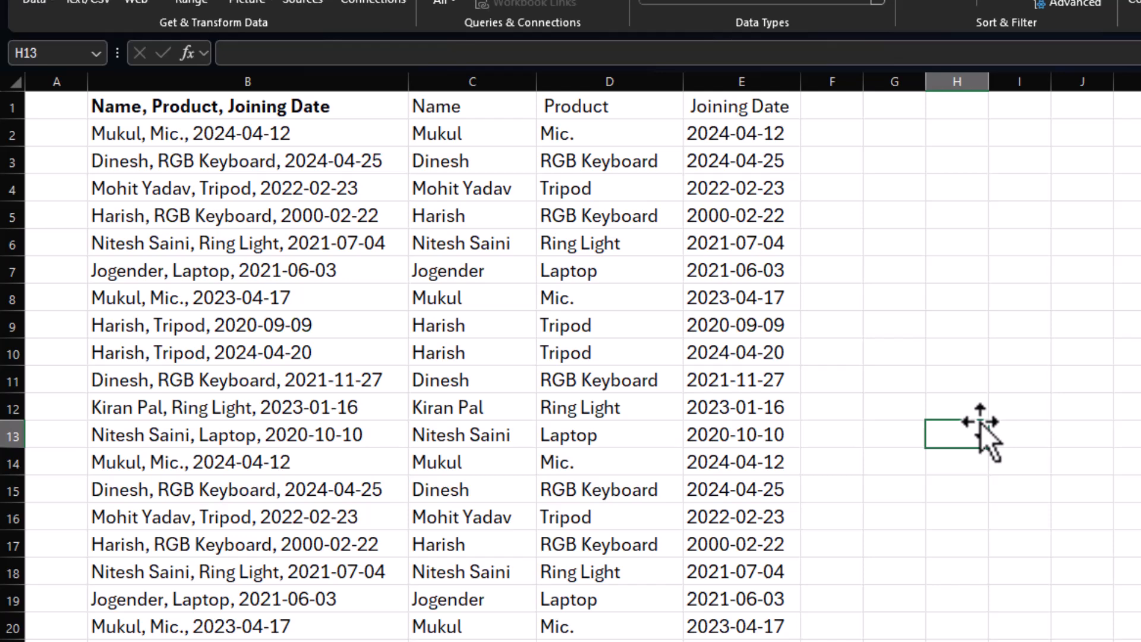
left_click(201, 244)
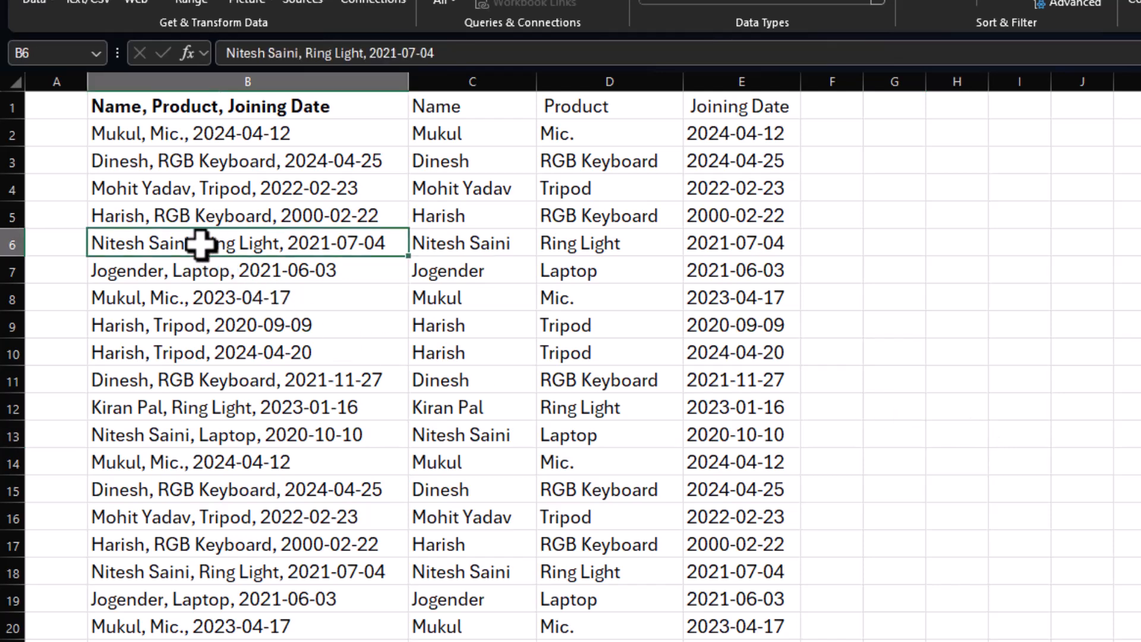
left_click(168, 215)
left_click(166, 270)
left_click(171, 353)
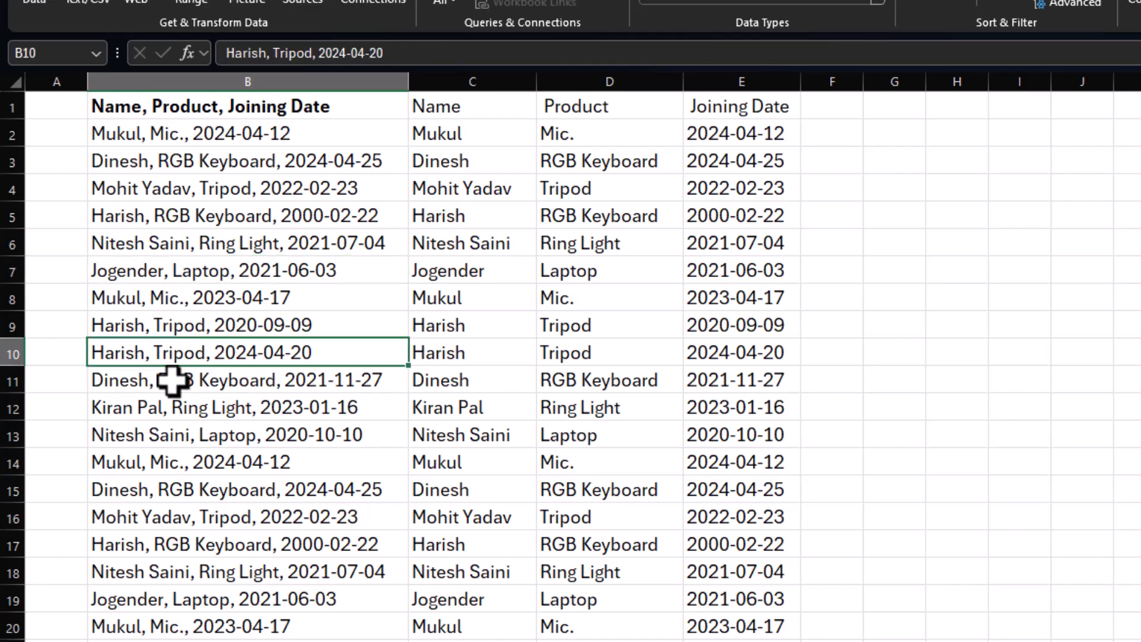
scroll(181, 426, "down", 3)
scroll(182, 434, "up", 3)
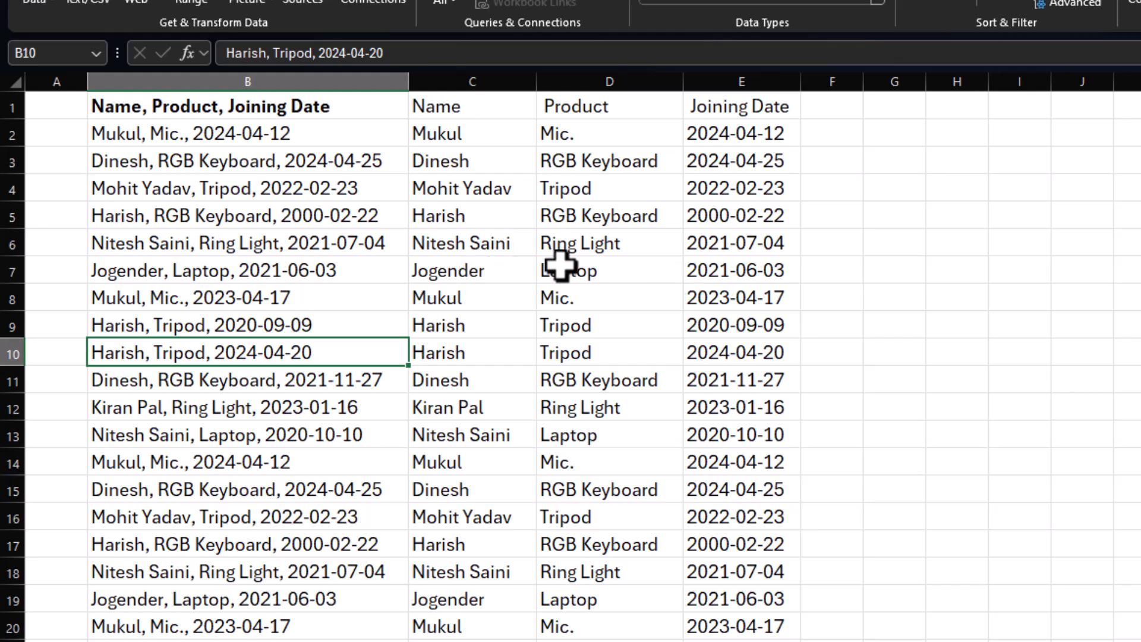
left_click(509, 240)
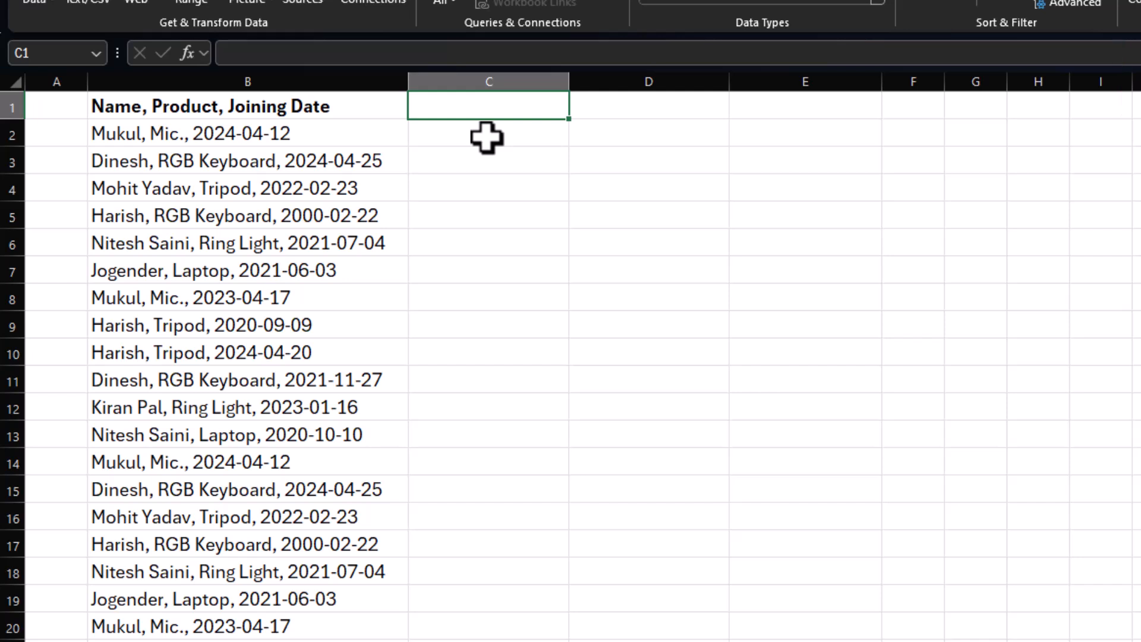
Enter the first record's name in C2 as an example, try Flash Fill down column C, and undo the fill.
left_click(486, 138)
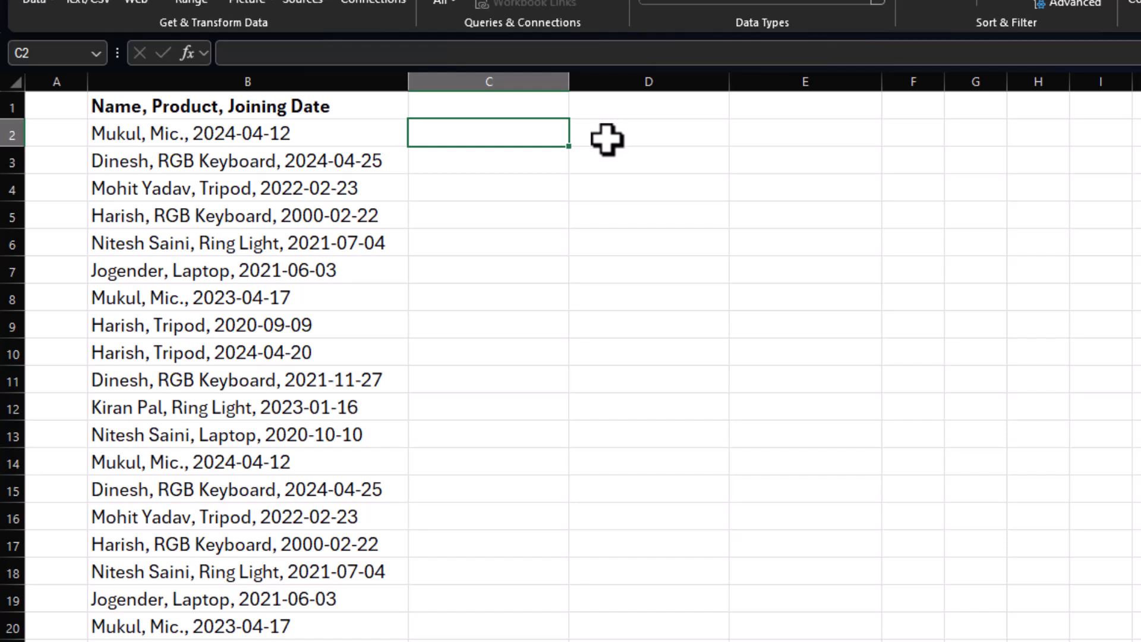
type("Mukul")
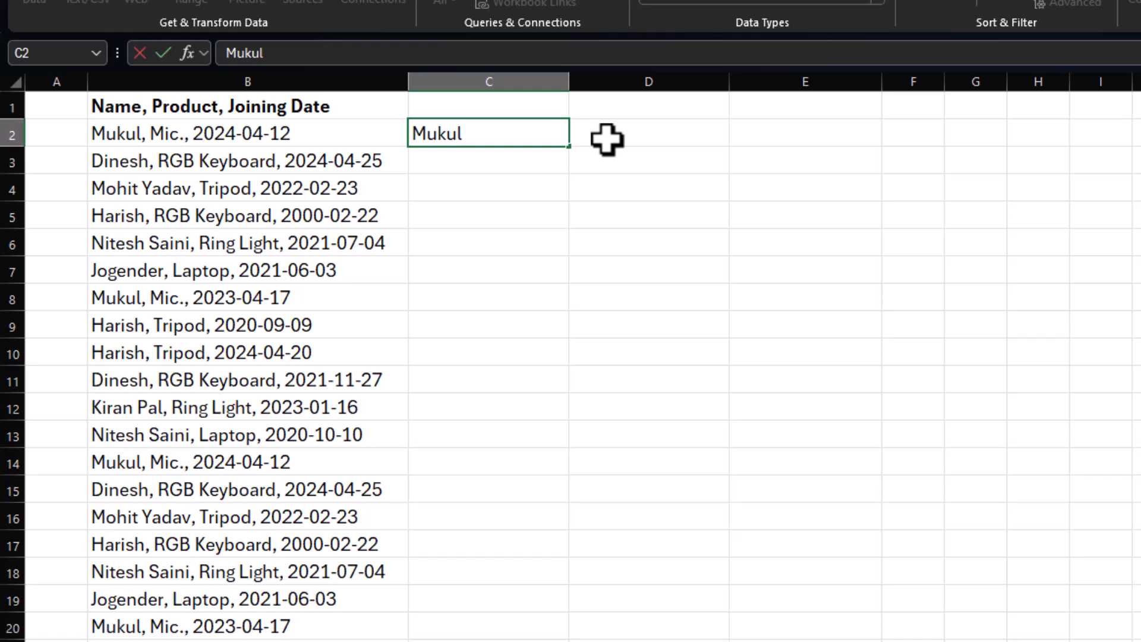
key("Return")
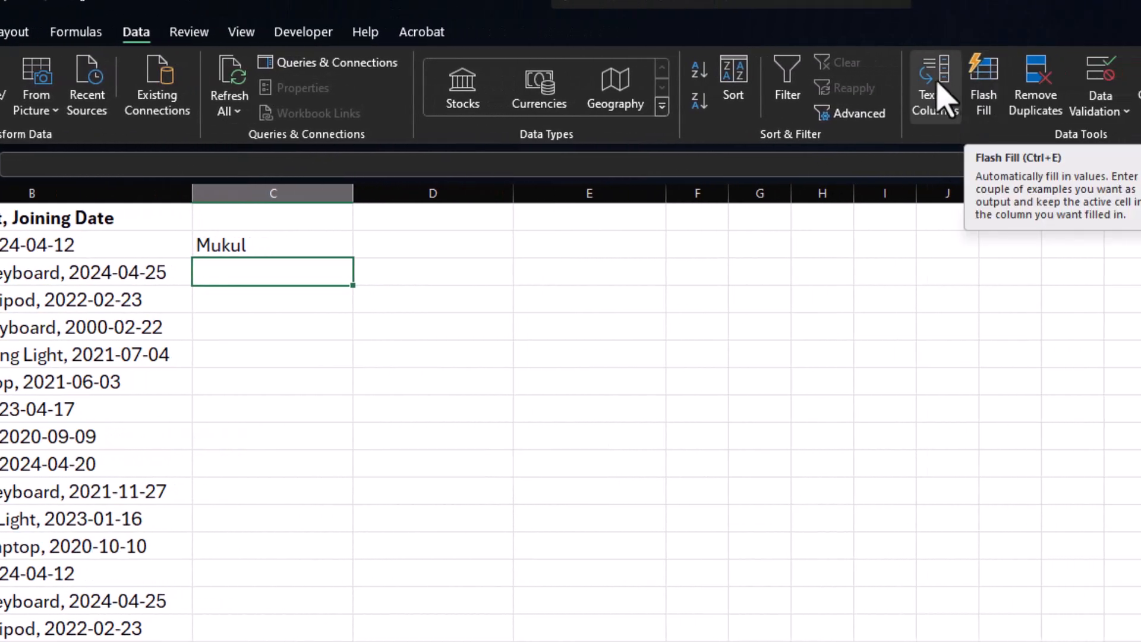
left_click(984, 89)
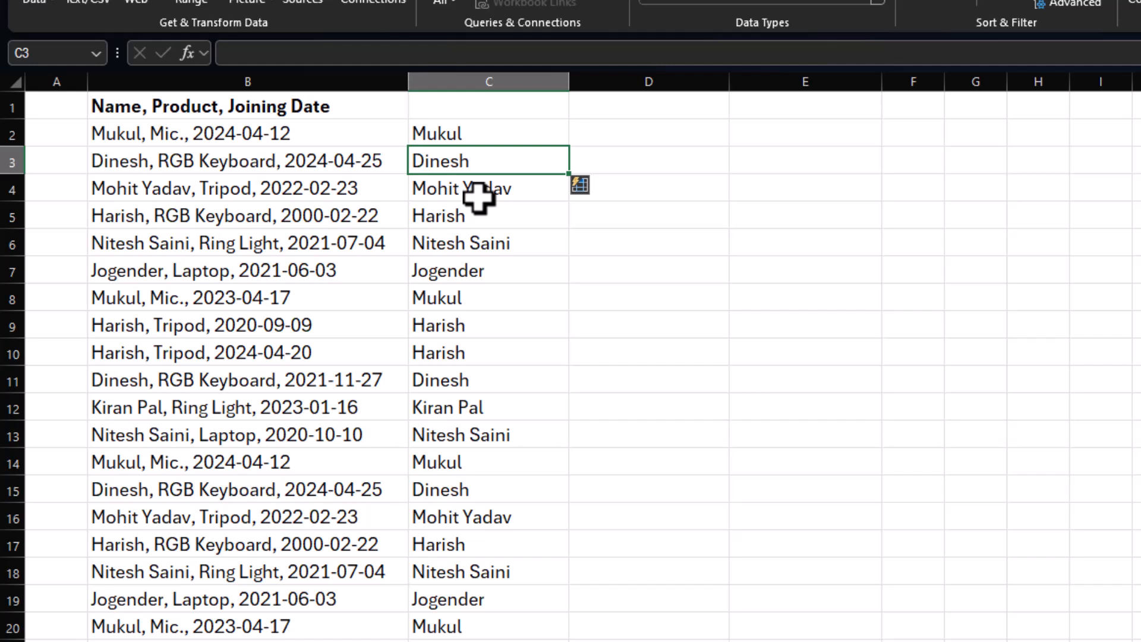
key("ctrl+z")
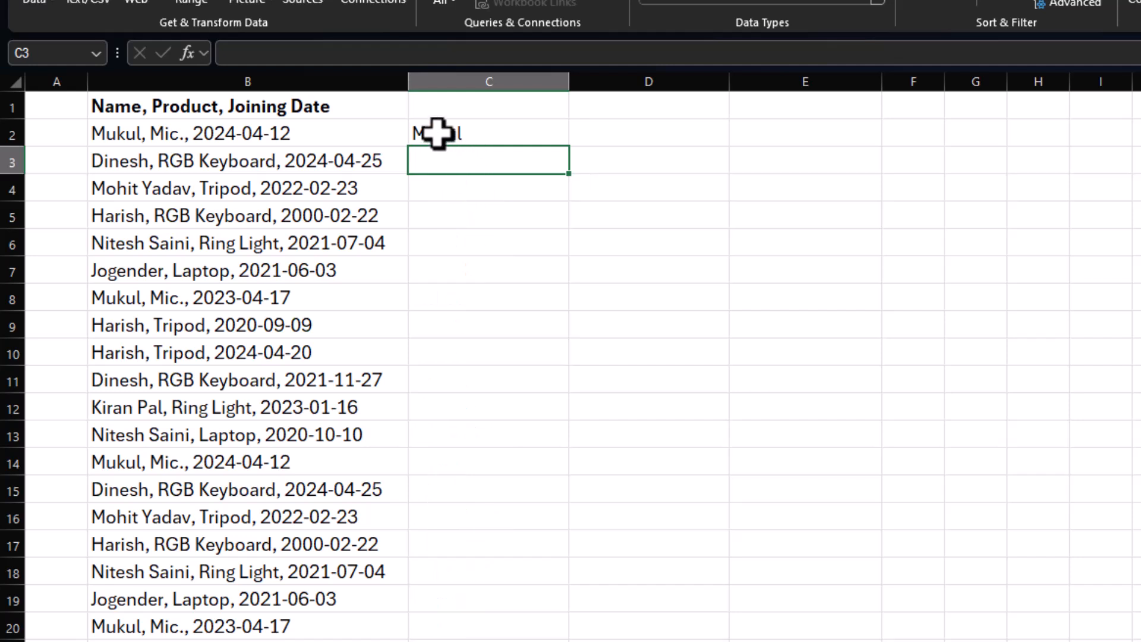
Enter row 4's full name in C4 as a second example and Flash Fill the remaining names in column C.
left_click(439, 186)
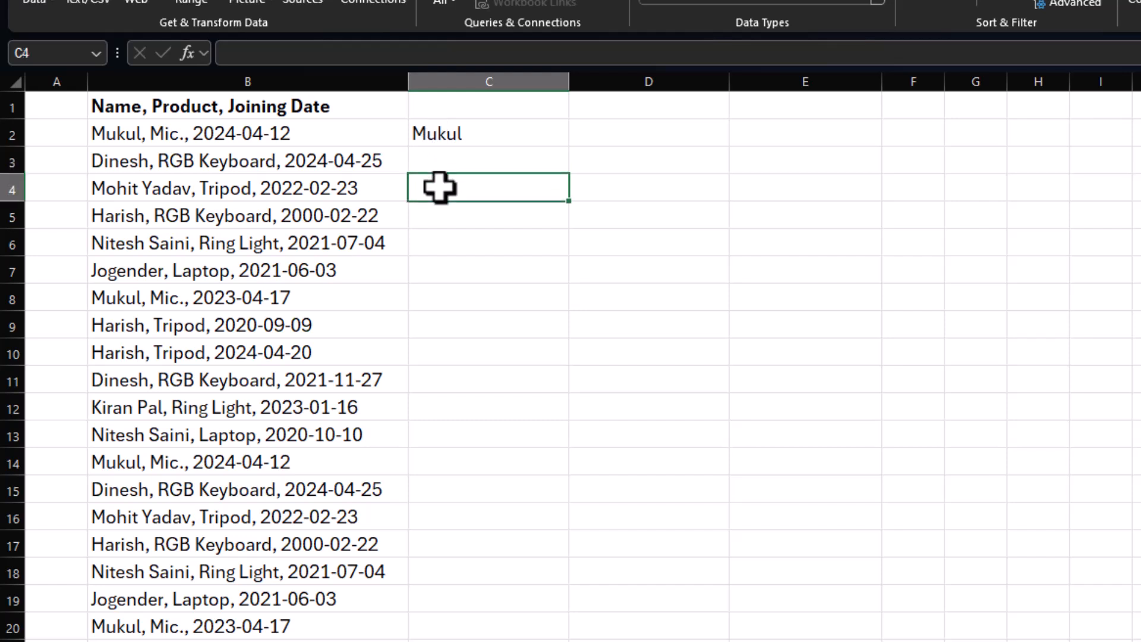
type("Mohit Yadav")
key("Return")
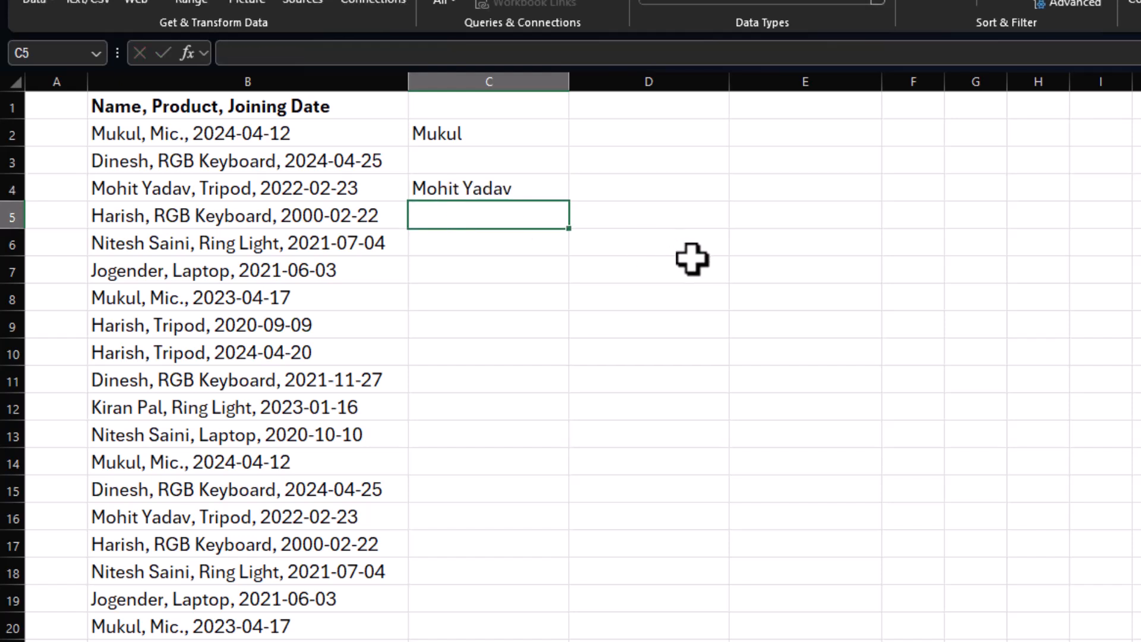
key("ctrl+e")
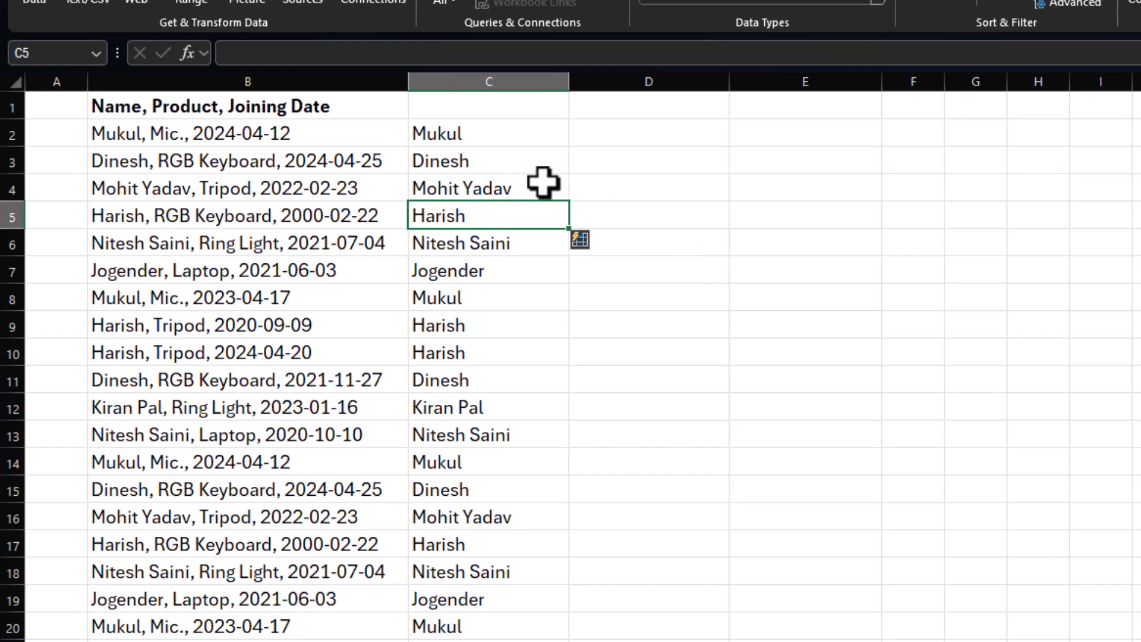
Enter MIC. in D2 as an uppercase example and Flash Fill the products down column D.
left_click(624, 137)
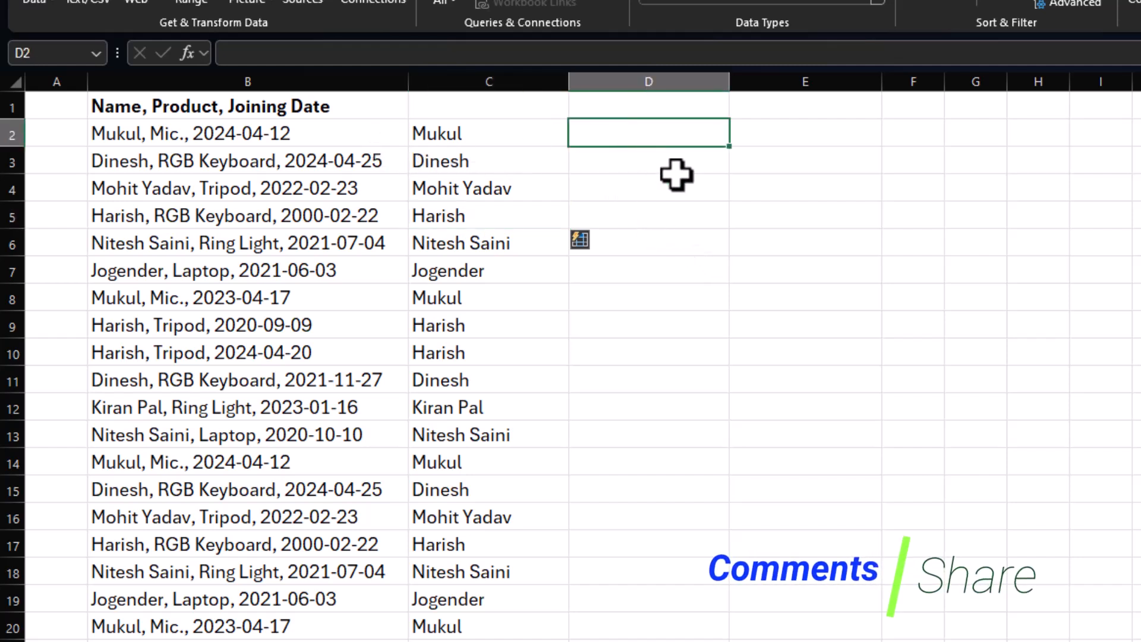
type("M")
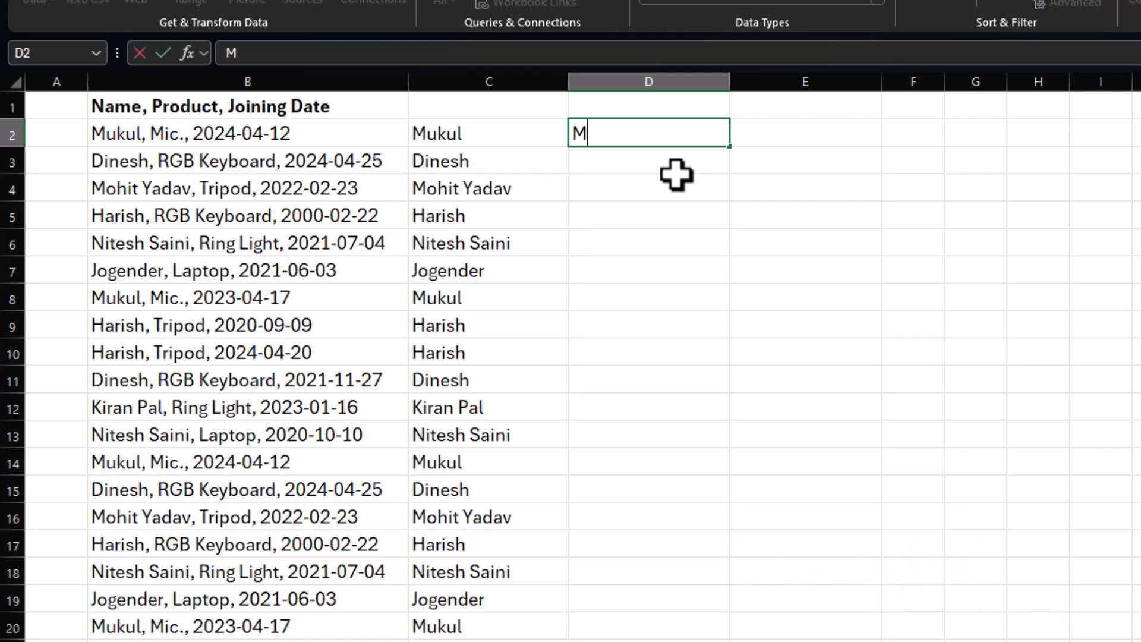
type("IC.")
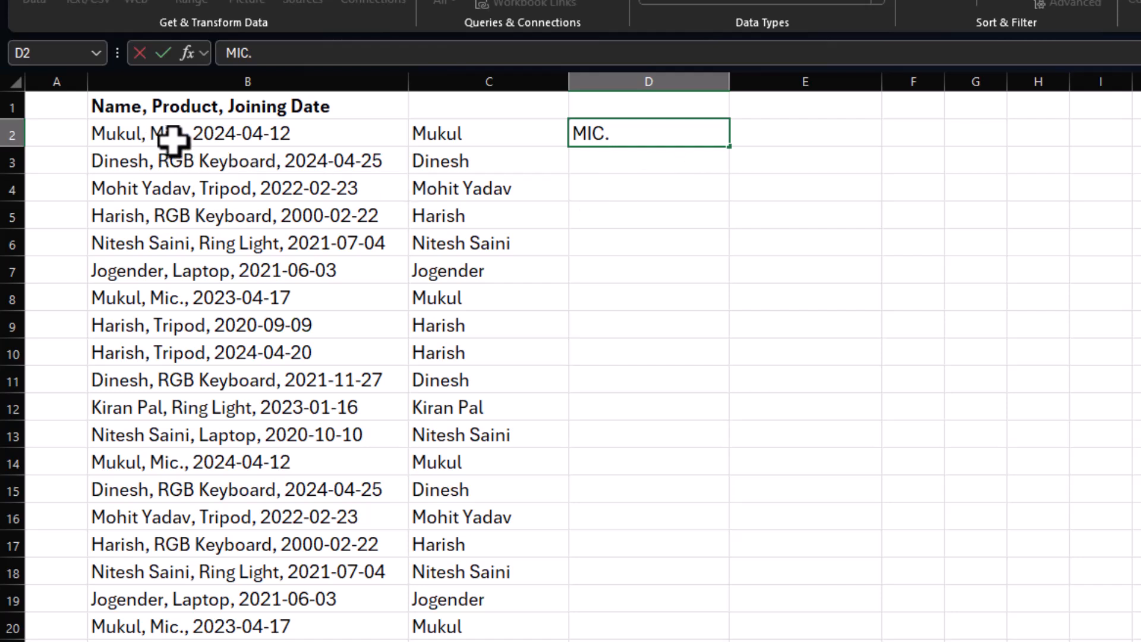
key("Return")
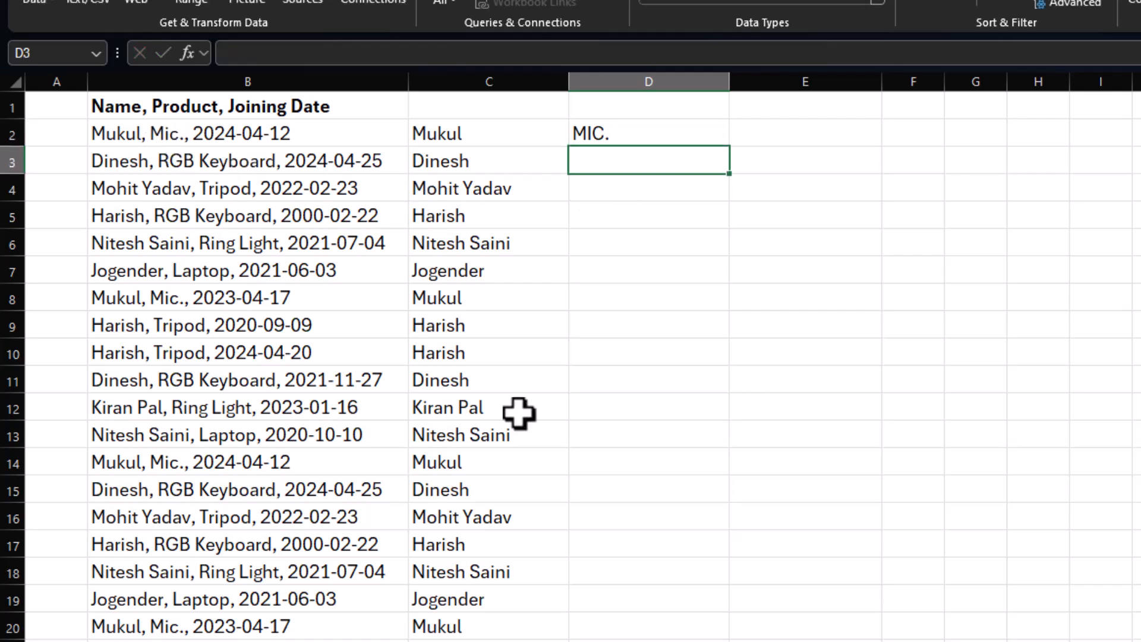
key("ctrl+e")
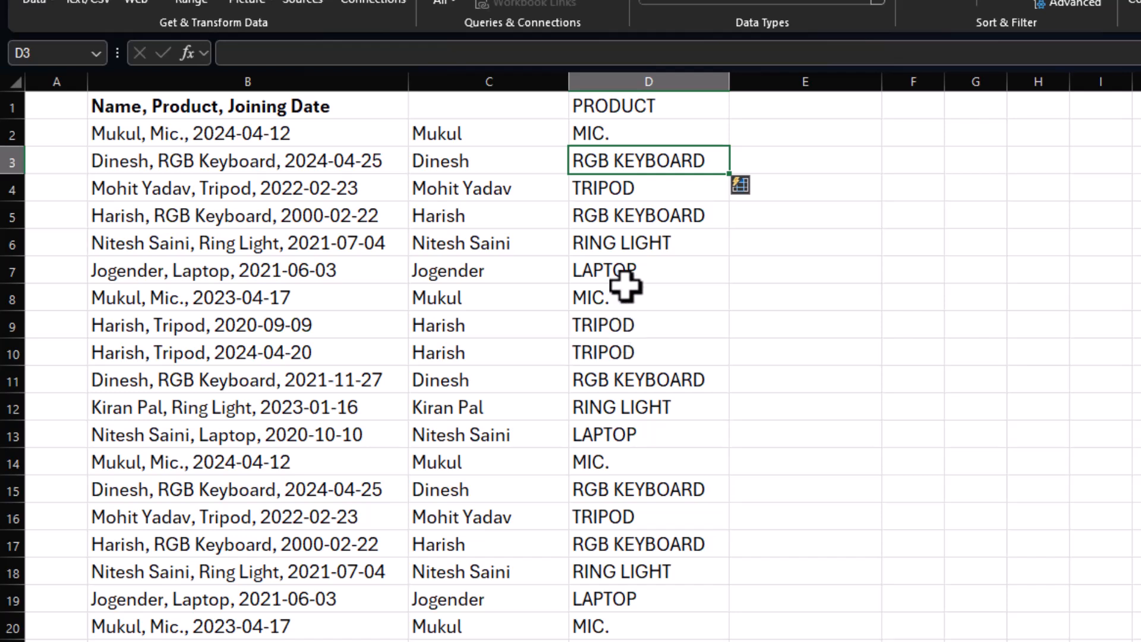
Enter 2024-04-12 in E2, try to Flash Fill the joining dates down column E, and undo the fill.
left_click(805, 132)
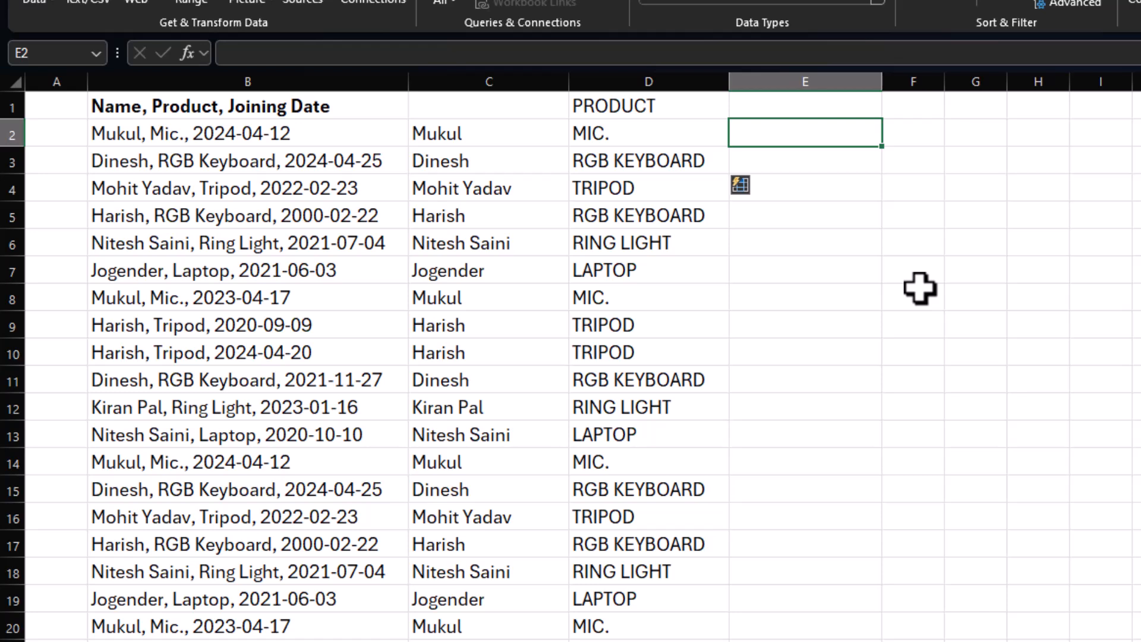
type("2024")
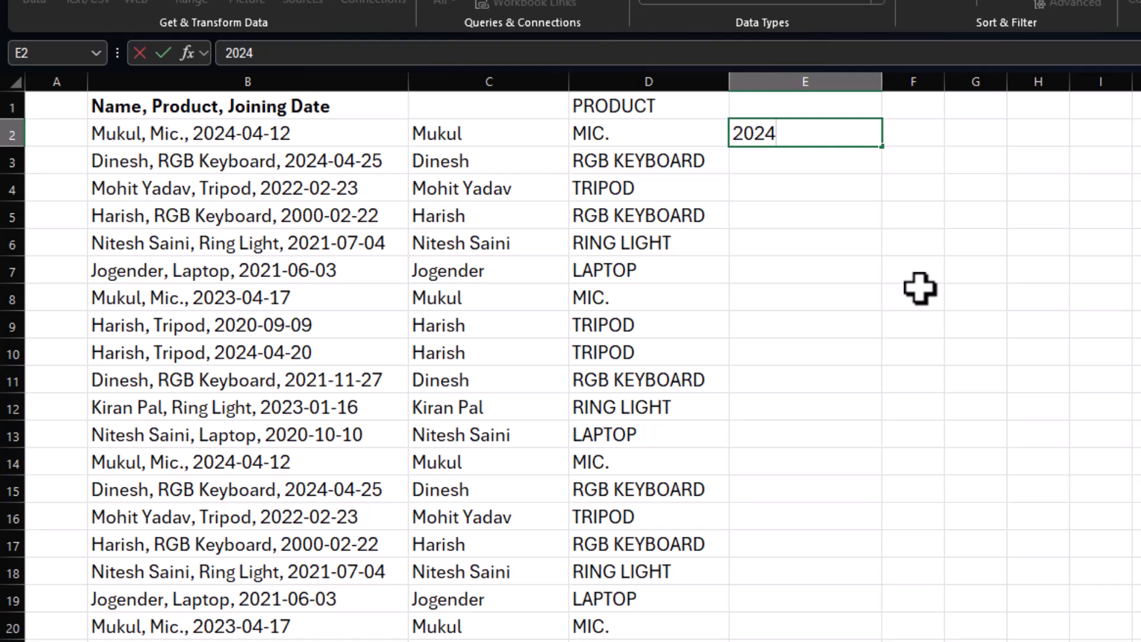
type("-04-12")
key("Return")
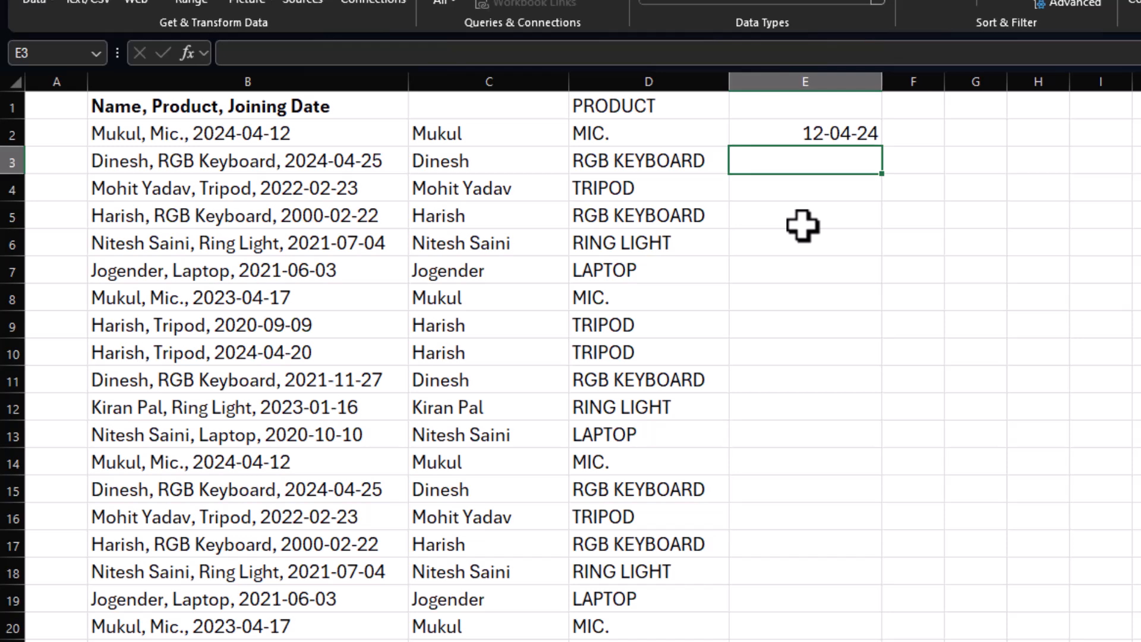
key("ctrl+e")
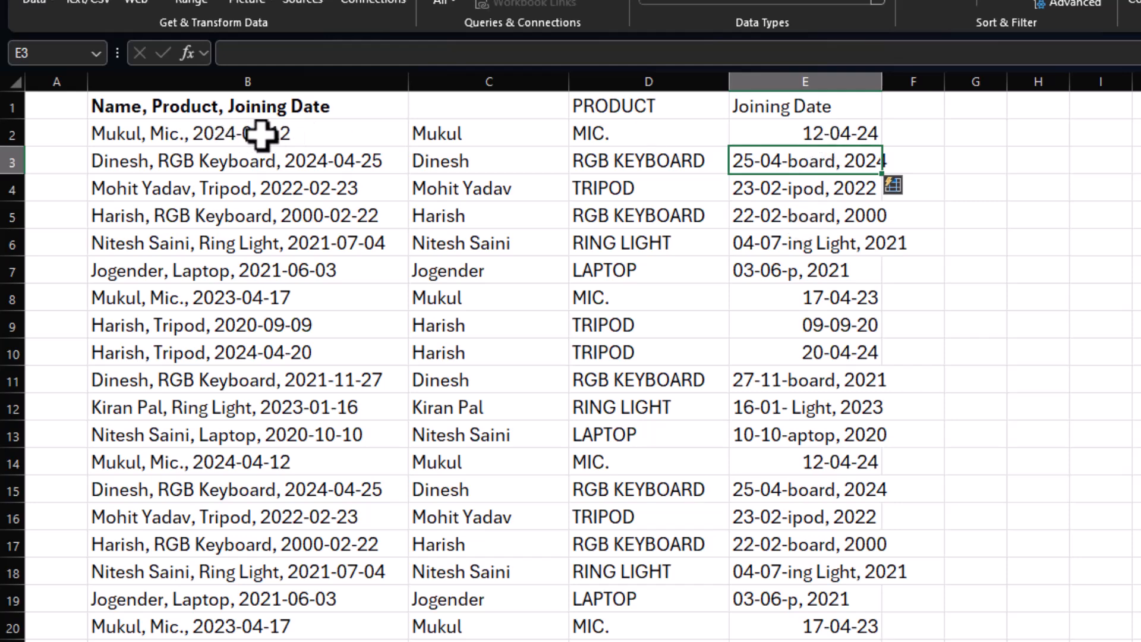
key("ctrl+z")
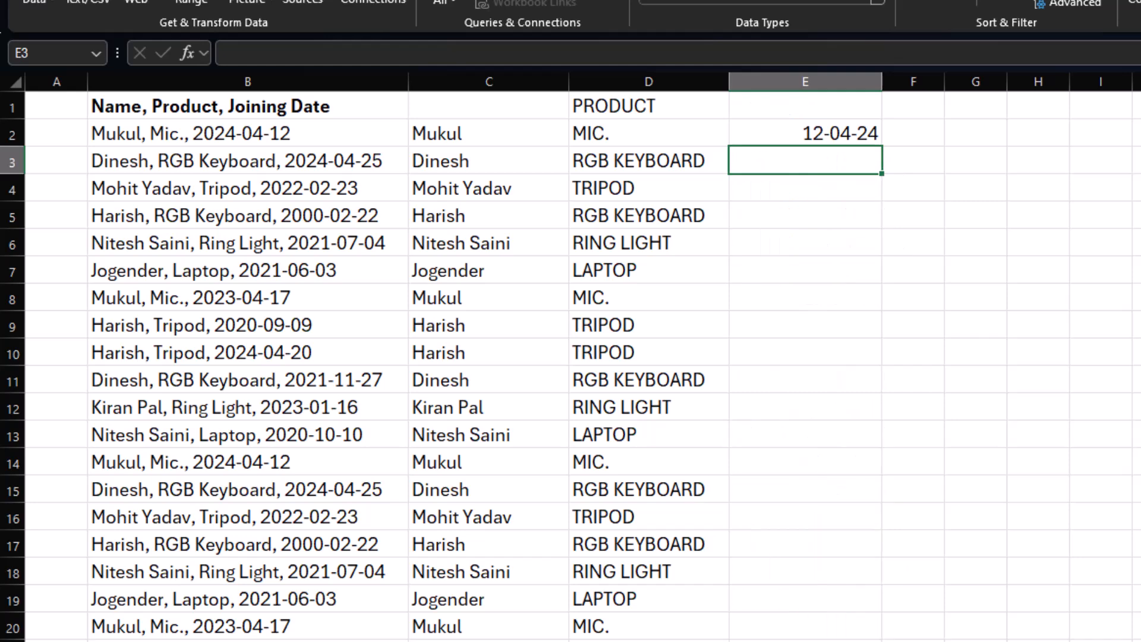
Enter 2024-04-25 in E3 as a second example and Flash Fill the joining dates down column E.
type("2024-04-25")
key("Return")
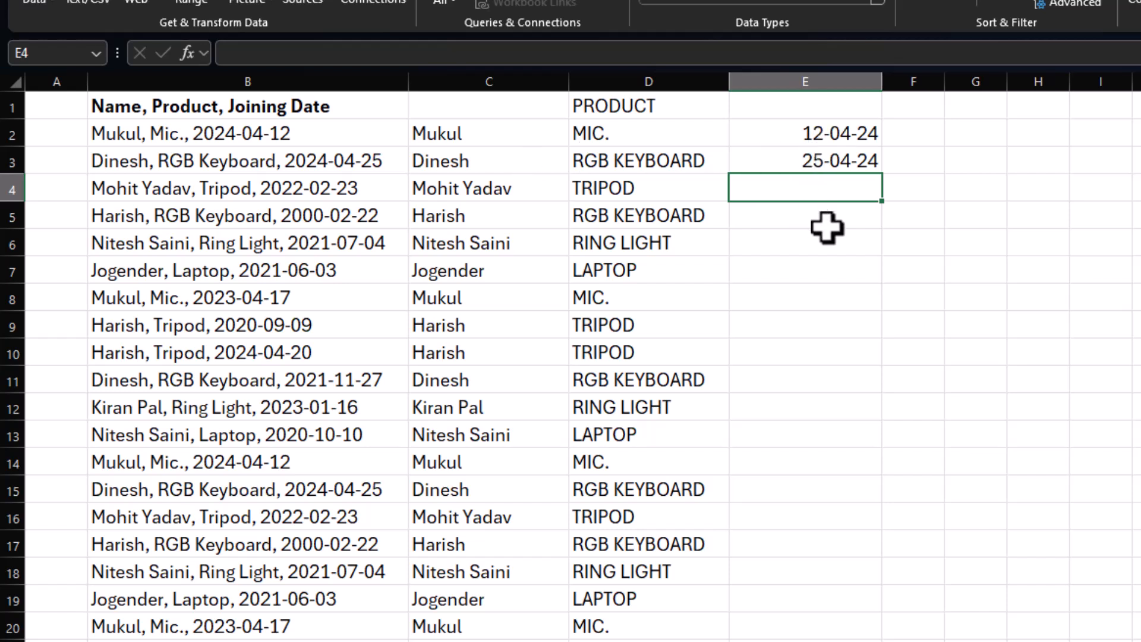
key("ctrl+e")
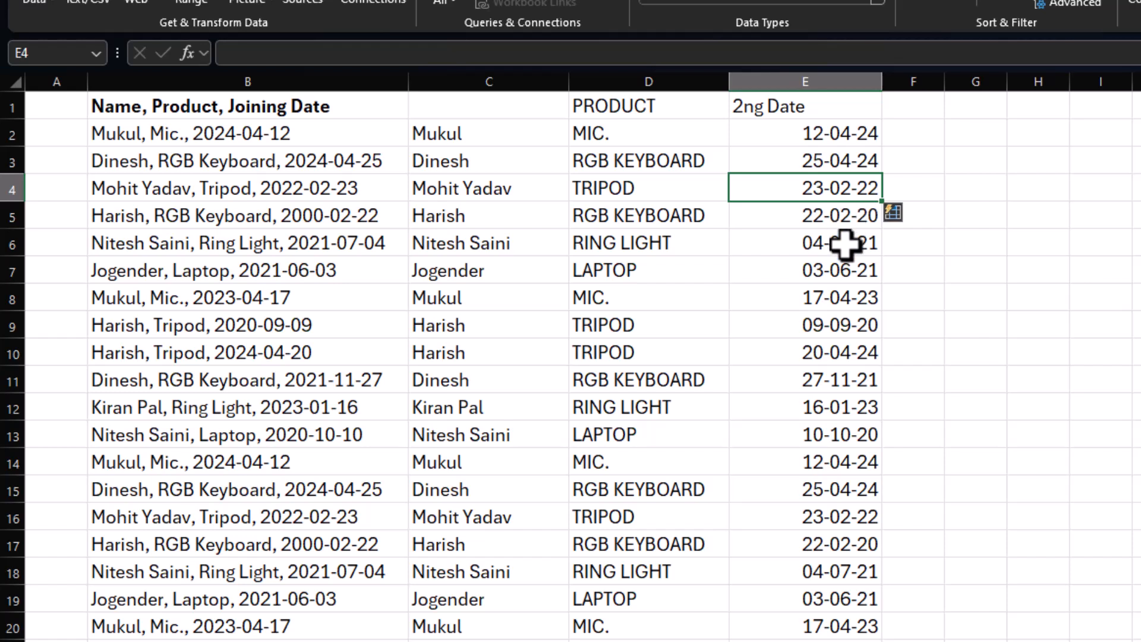
Clear the filled dates from E2 downward in column E and format those emptied cells as Text.
left_click_drag(840, 132, 838, 639)
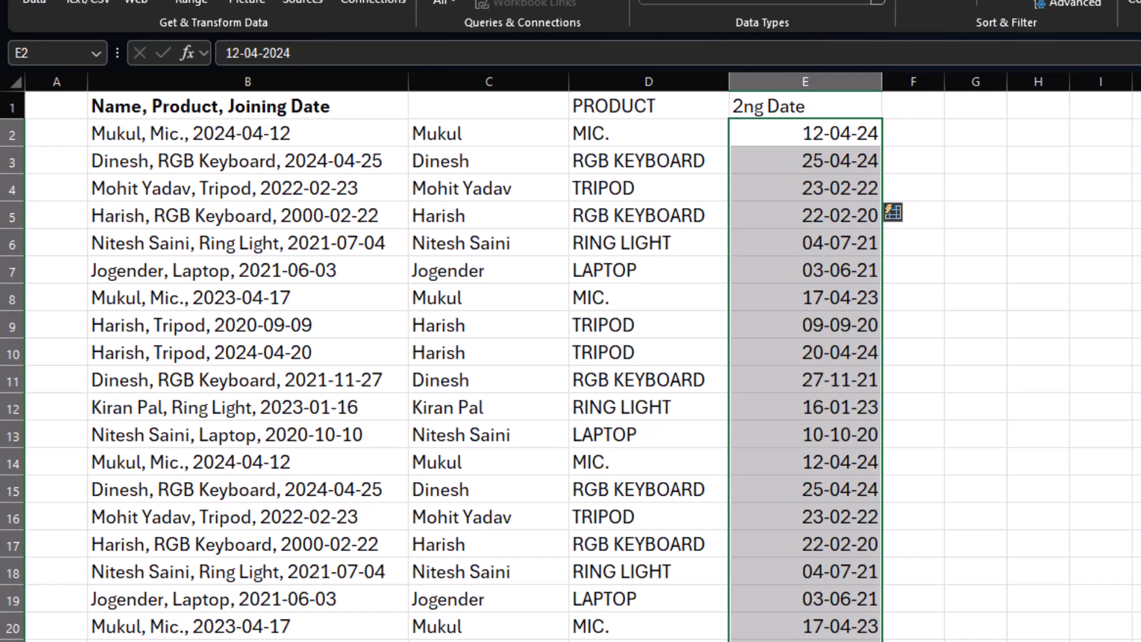
key("Delete")
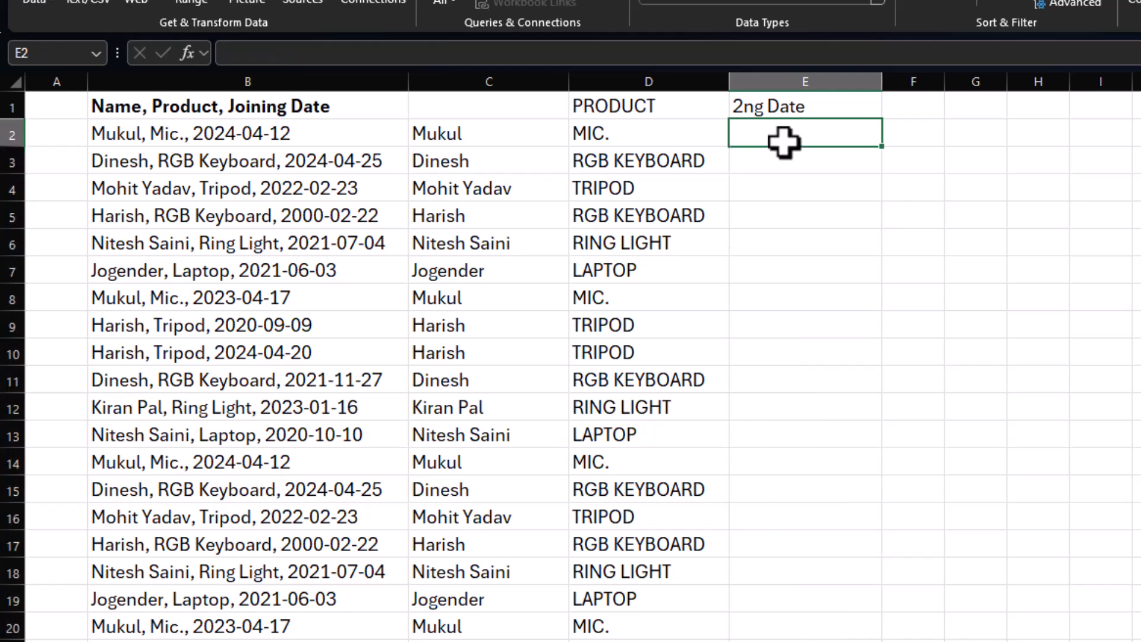
mouse_move(782, 140)
left_mouse_down()
mouse_move(794, 254)
mouse_move(796, 640)
left_mouse_up()
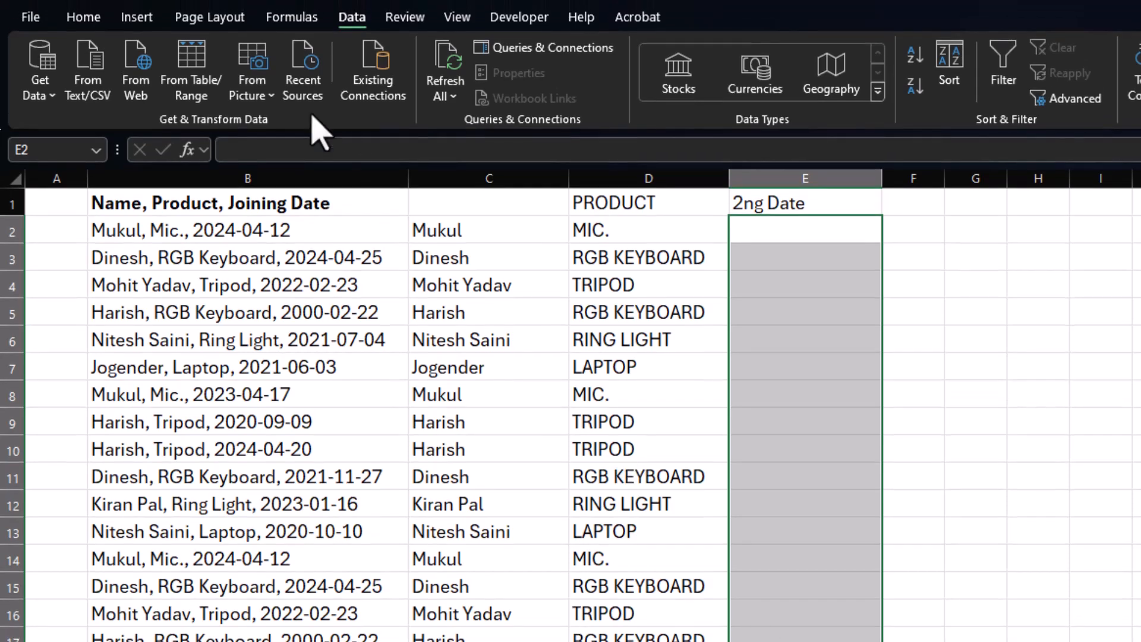
left_click(84, 17)
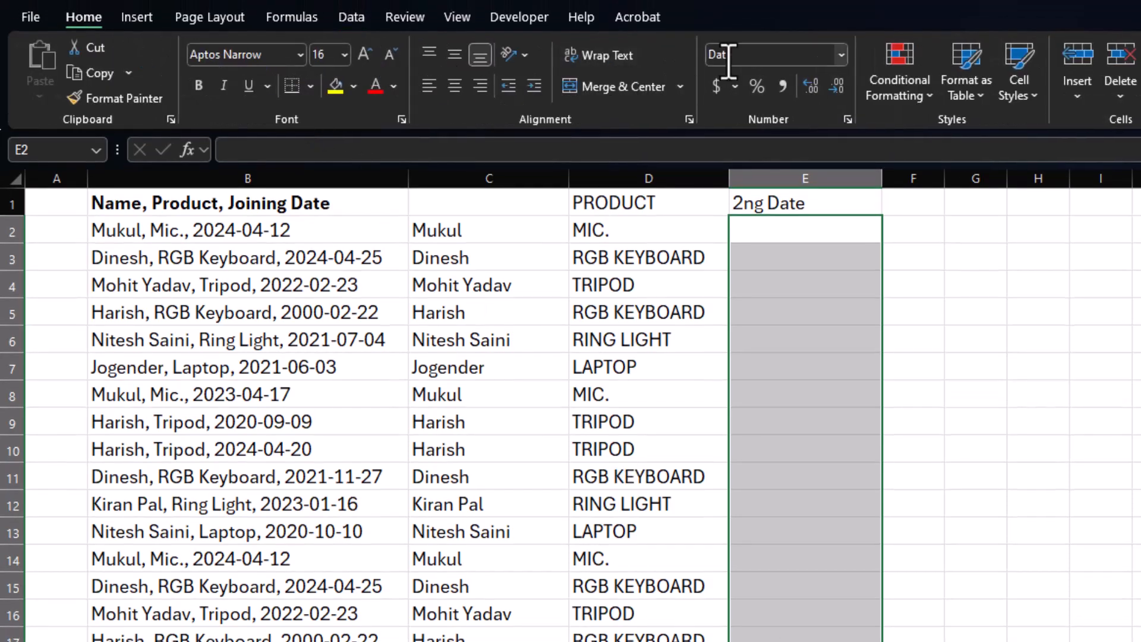
left_click(842, 55)
left_click(787, 556)
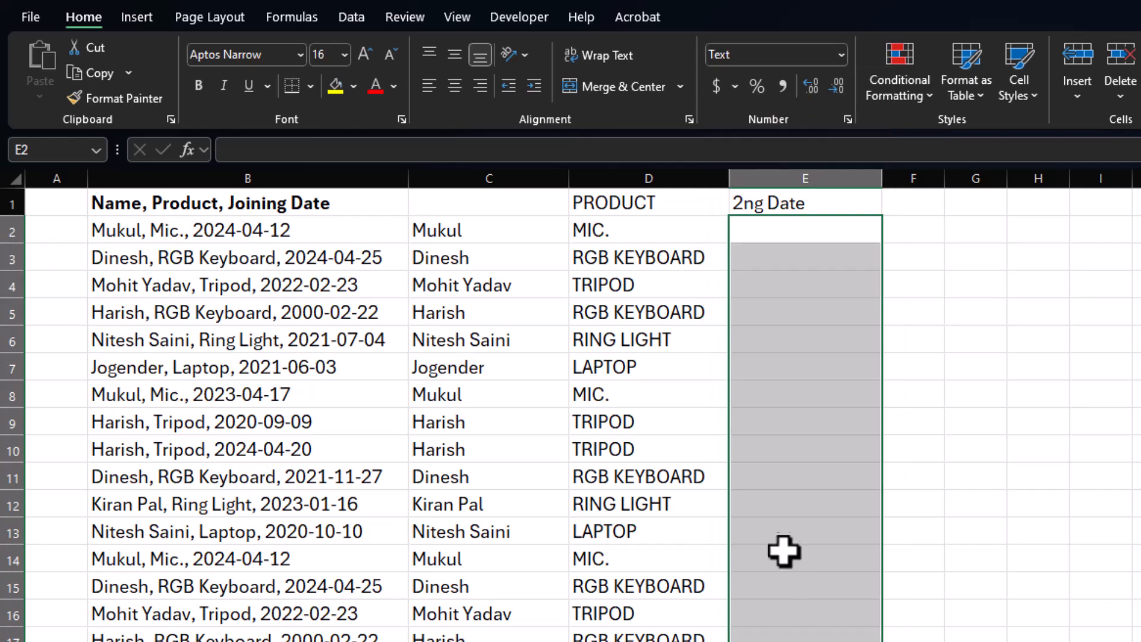
Enter 2024-04-12 in E2 as the example and Flash Fill the joining dates down column E.
left_click(810, 231)
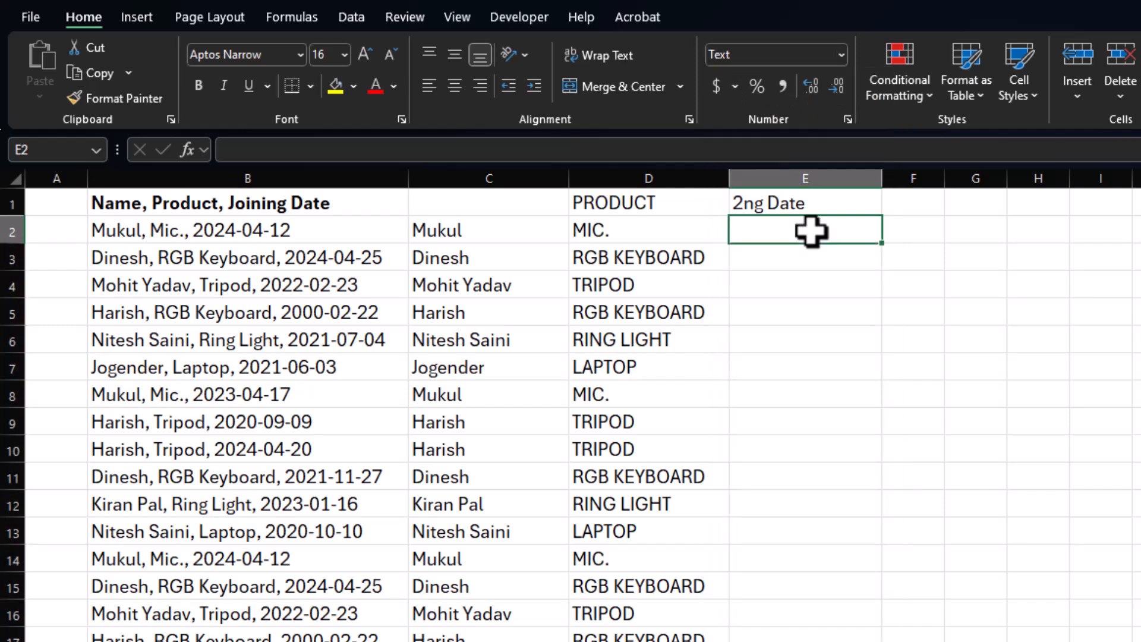
type("202")
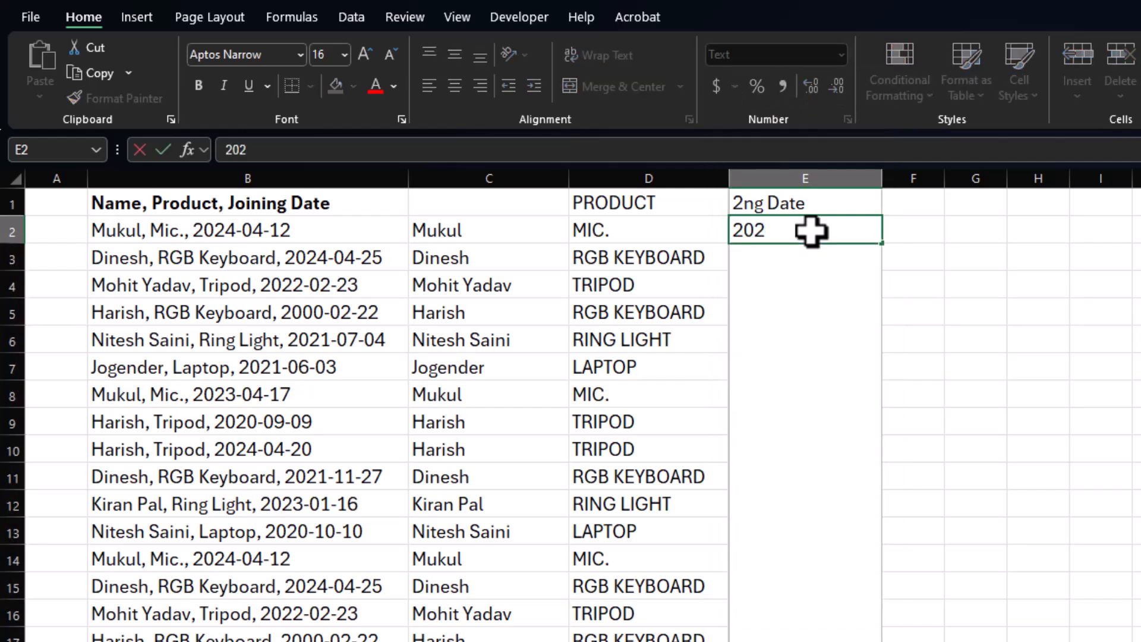
type("4-04-12")
key("Return")
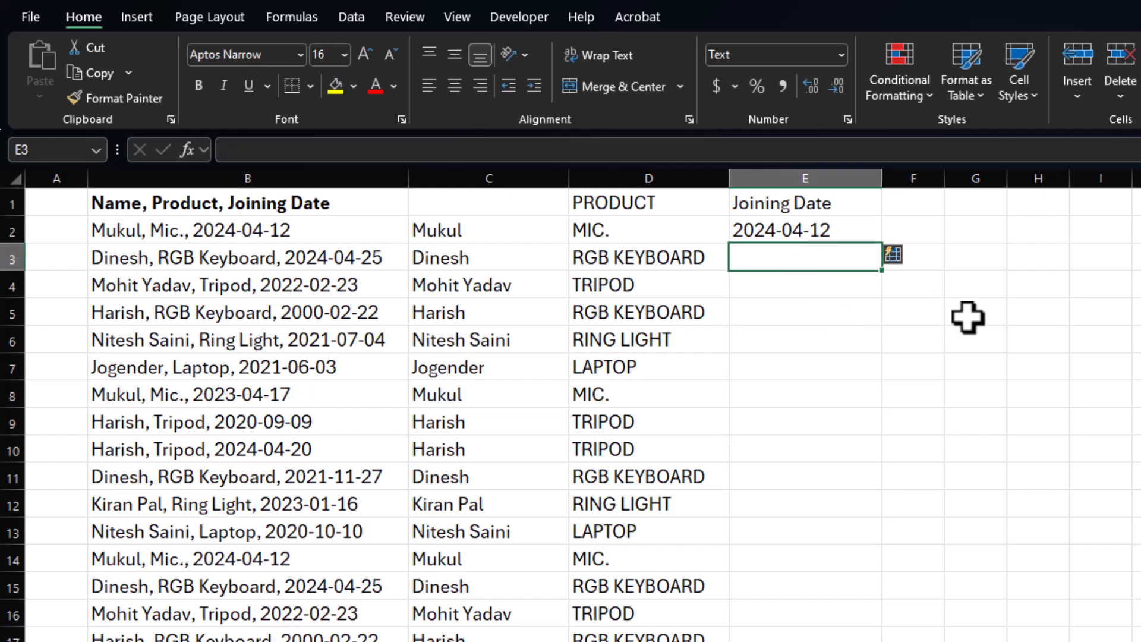
key("ctrl+e")
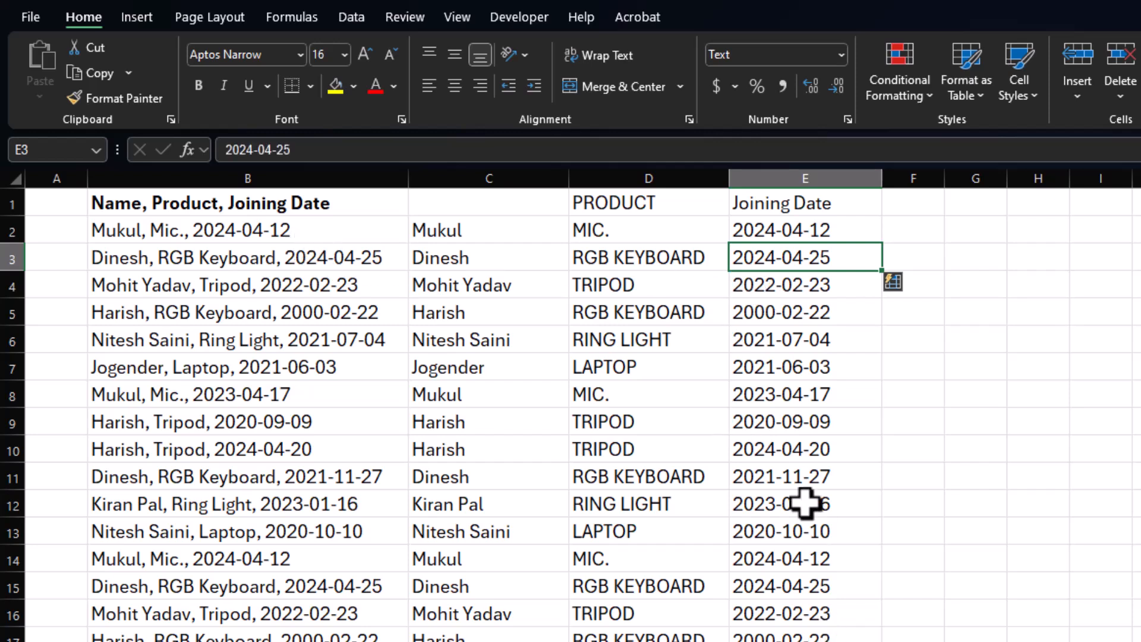
left_click(801, 226)
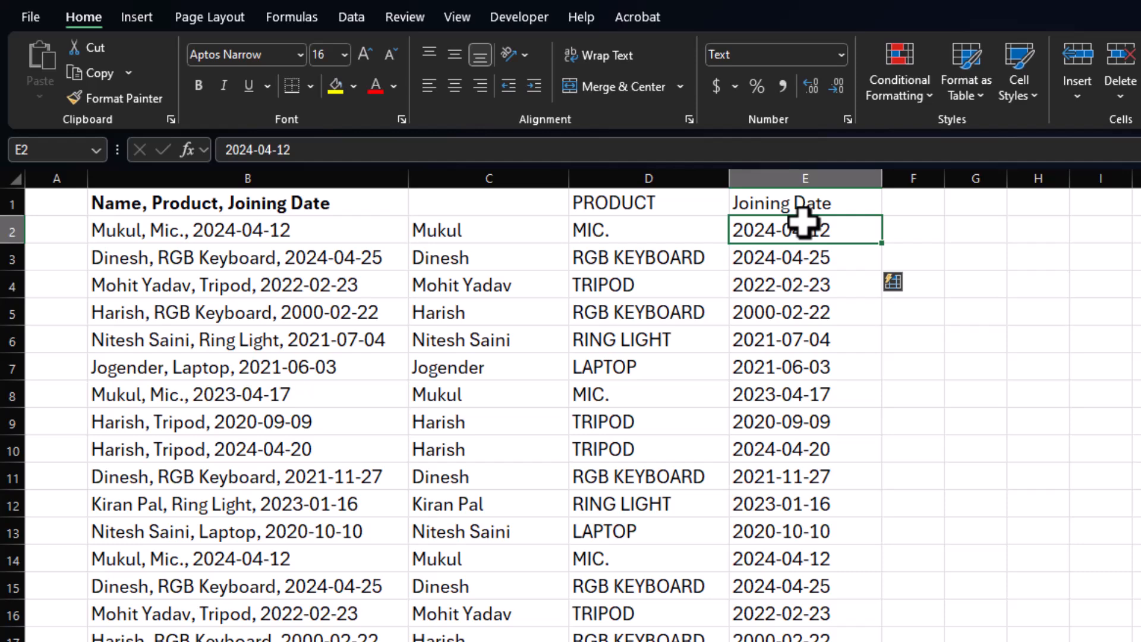
Enter a DATEVALUE formula in F2 that converts the text date in E2, and fill it down column F.
left_click(938, 236)
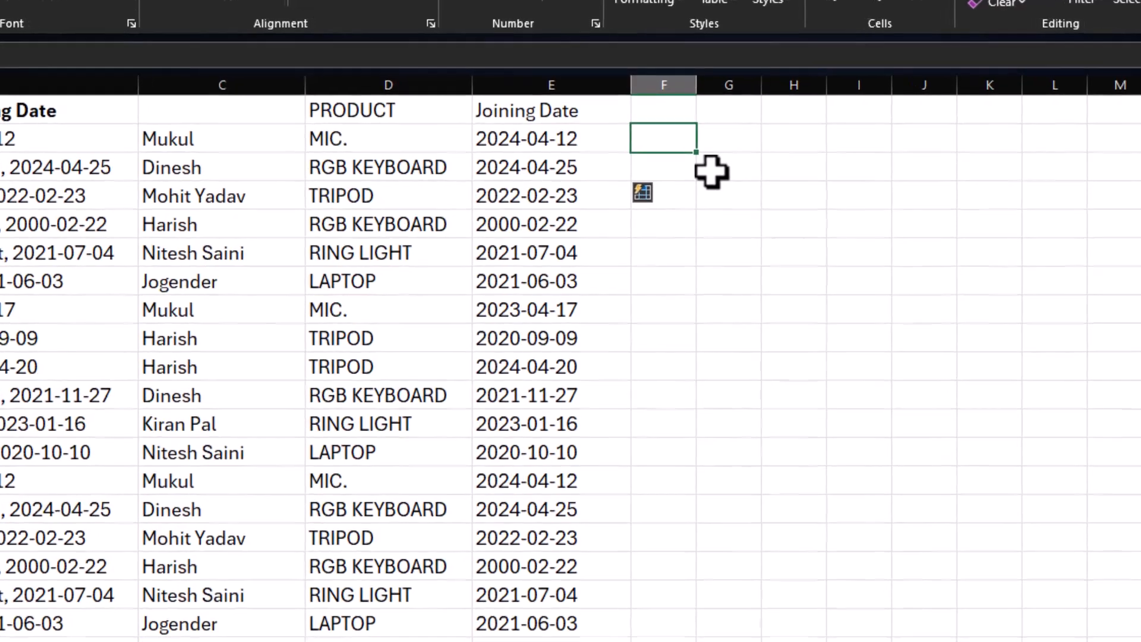
type("=")
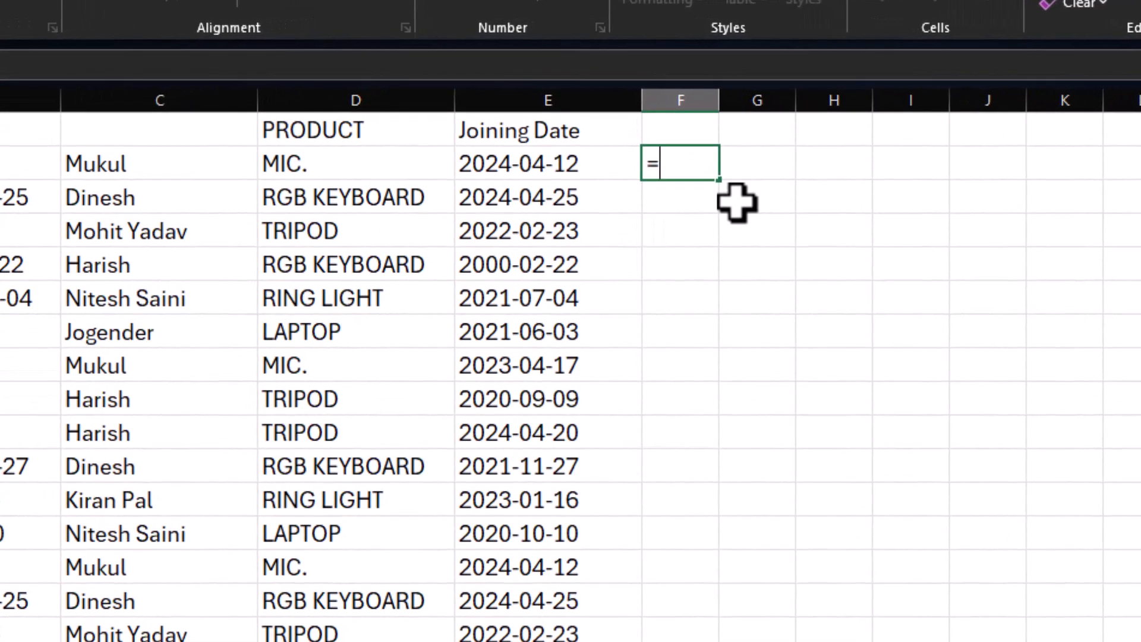
type("datevalue")
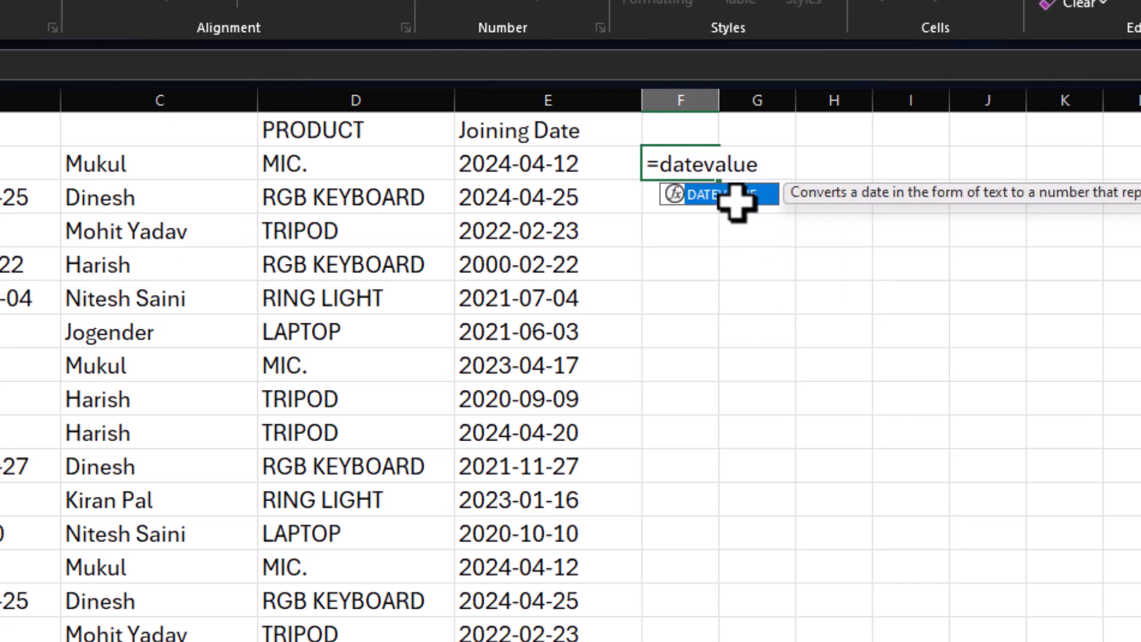
type("(")
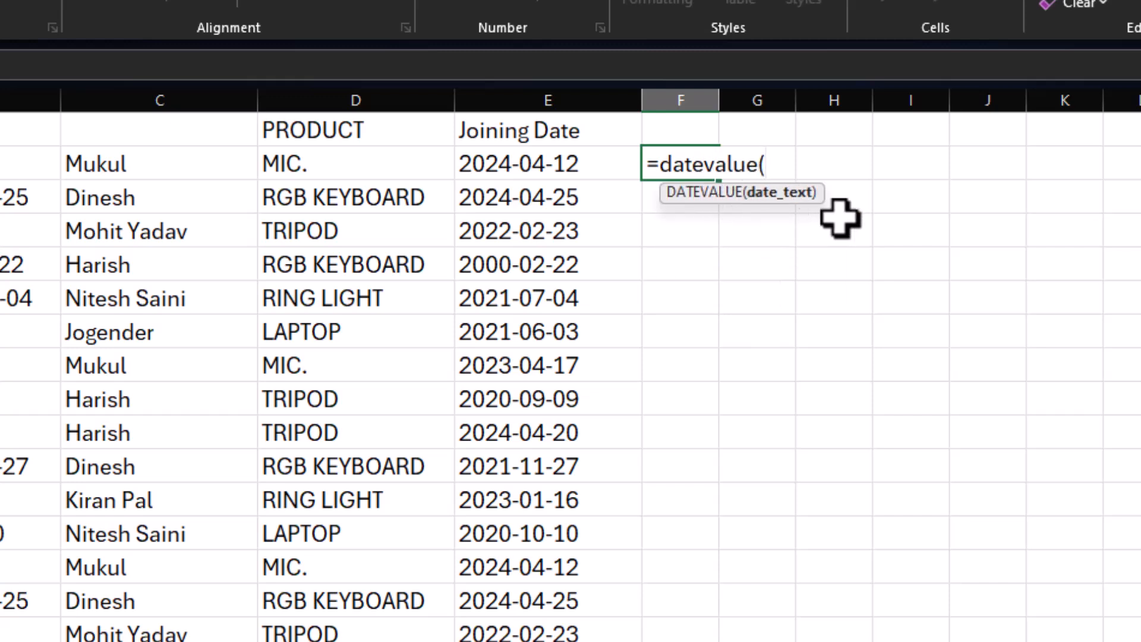
left_click(555, 162)
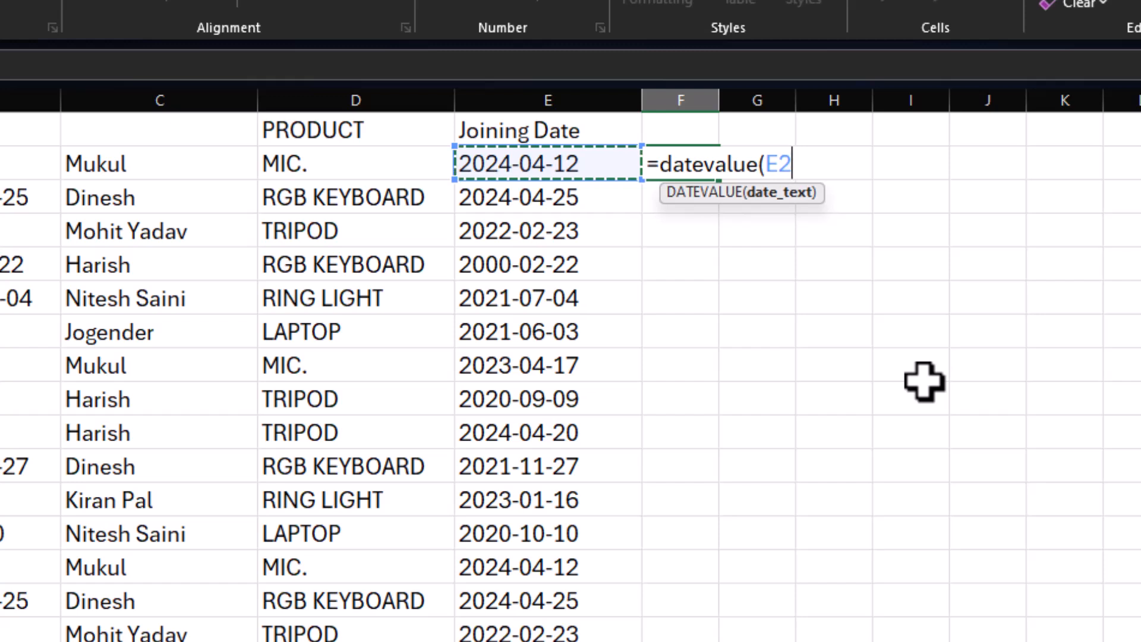
key("Return")
left_click(674, 166)
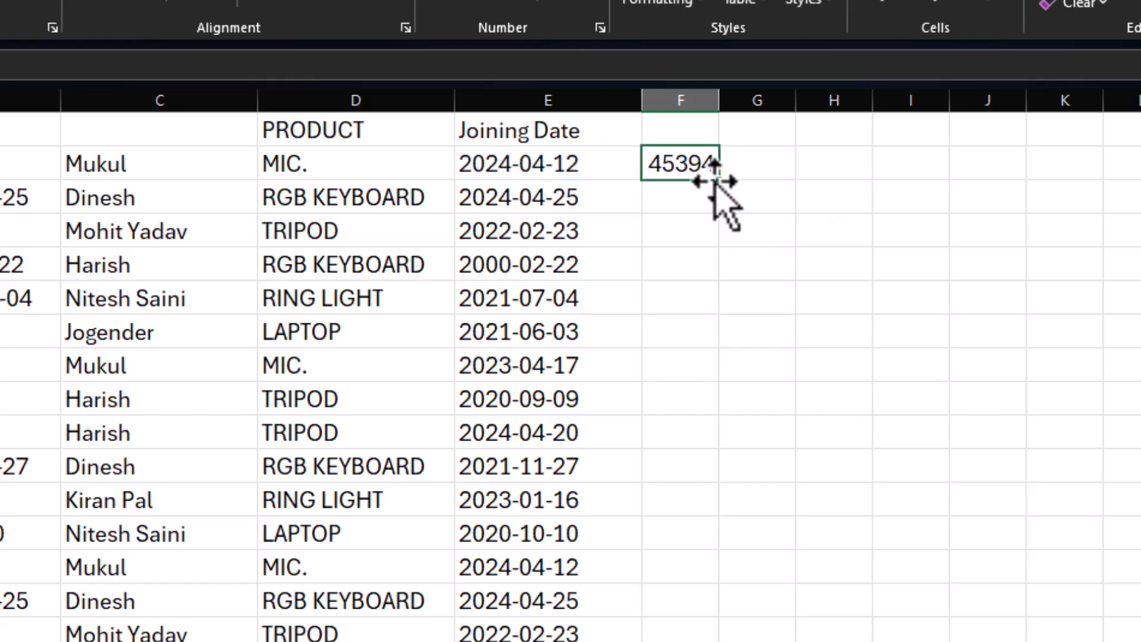
double_click(719, 182)
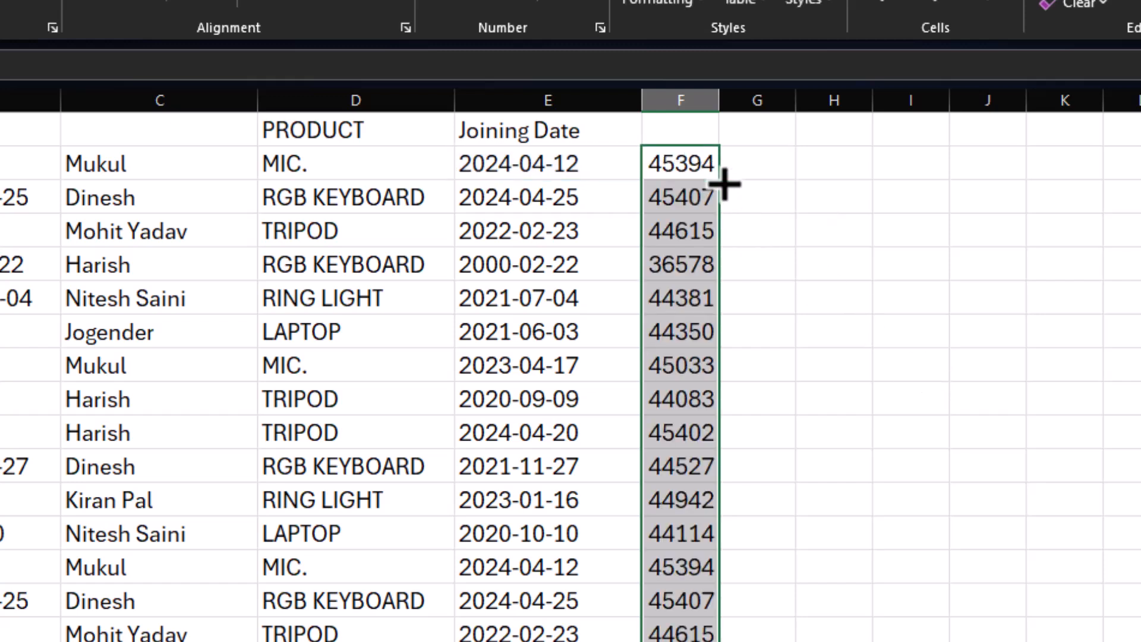
Widen column F and format its date serial numbers as Short Date.
left_click_drag(719, 100, 761, 101)
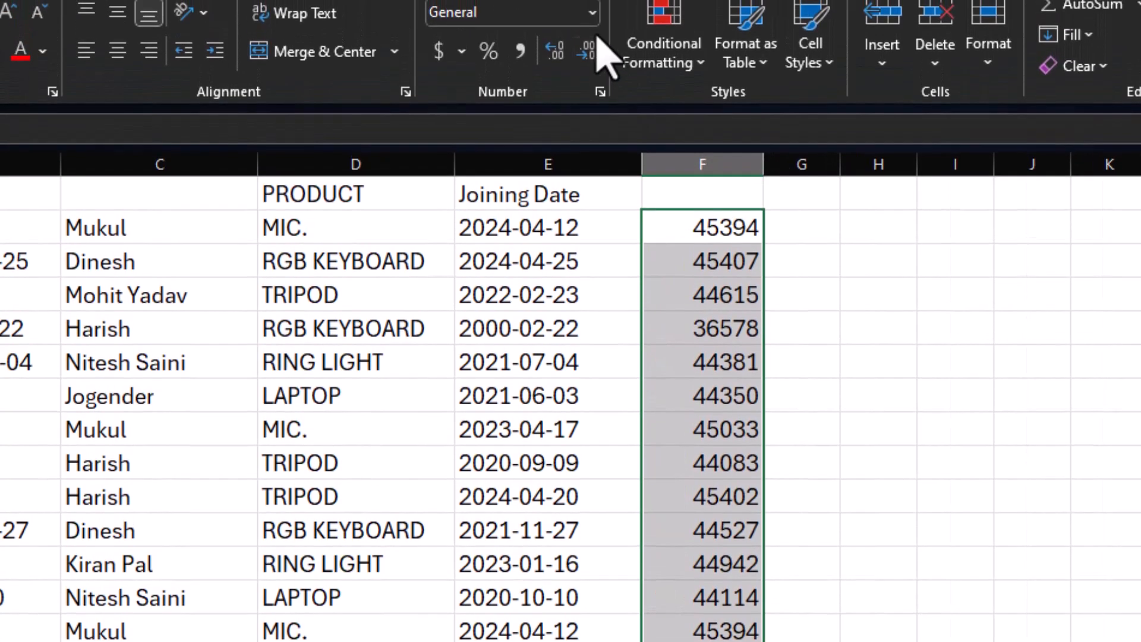
left_click(593, 13)
left_click(537, 288)
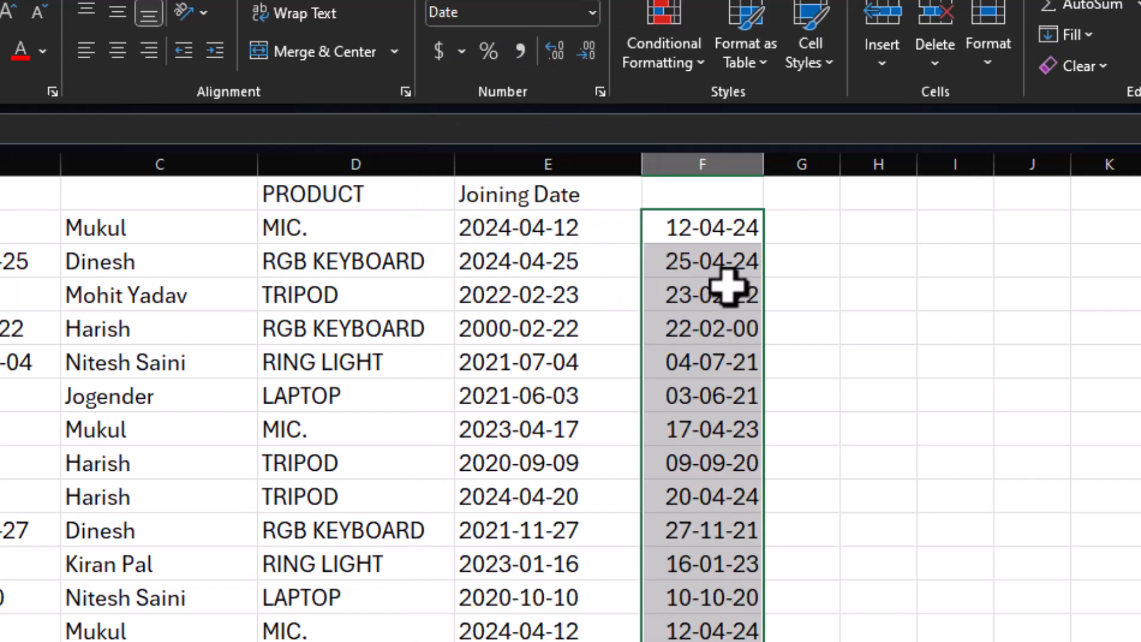
Apply the custom number format dd-mm-yyyy to the dates in column F and widen the column to fit.
key("ctrl+1")
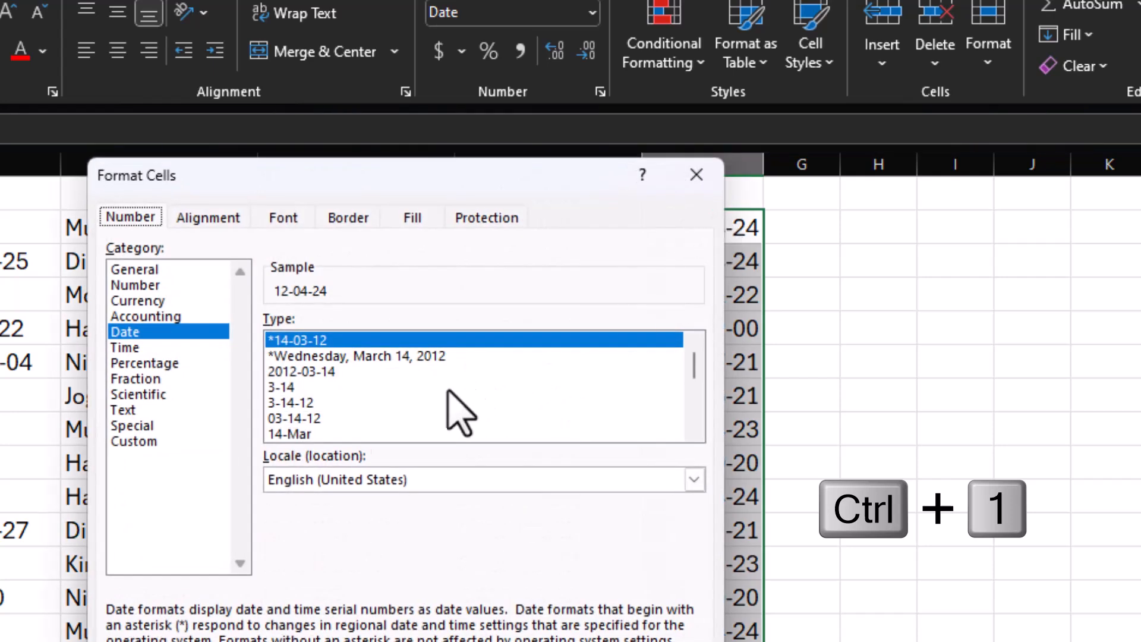
left_click(145, 441)
left_click(353, 342)
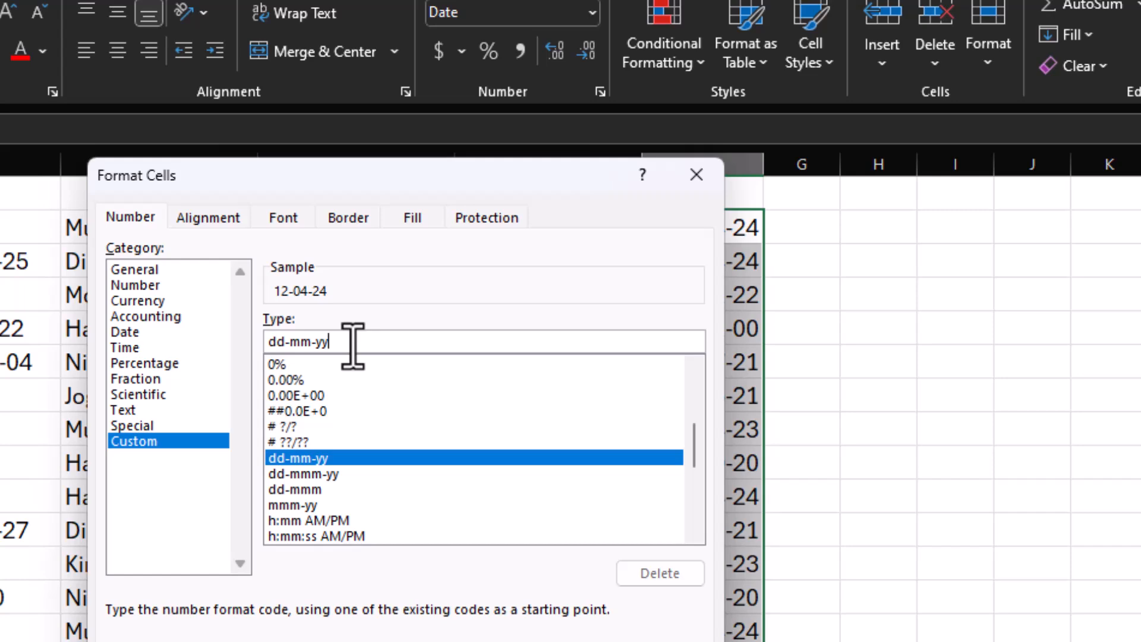
type("yy")
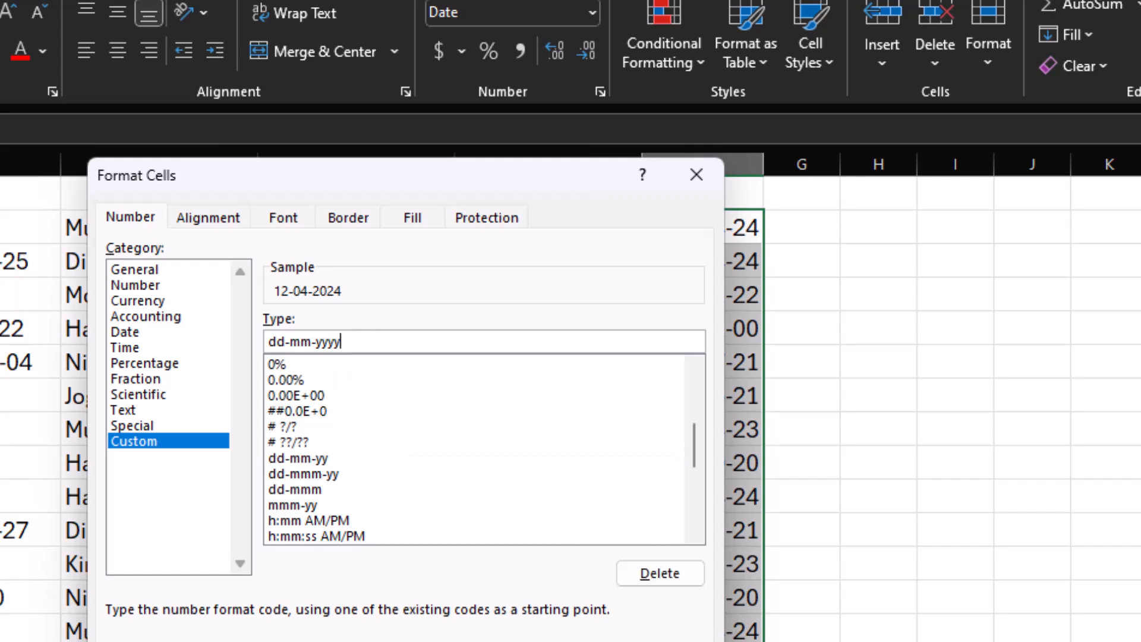
key("Return")
left_click_drag(764, 165, 775, 165)
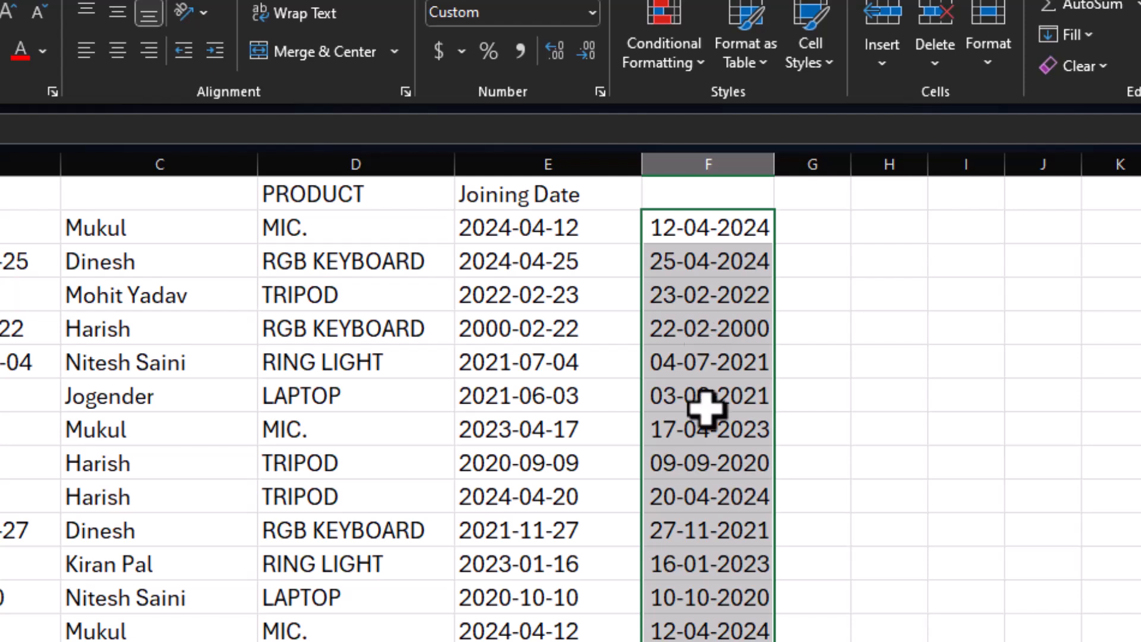
Copy the converted dates in column F and paste them as values over the text dates starting at E2.
key("ctrl+c")
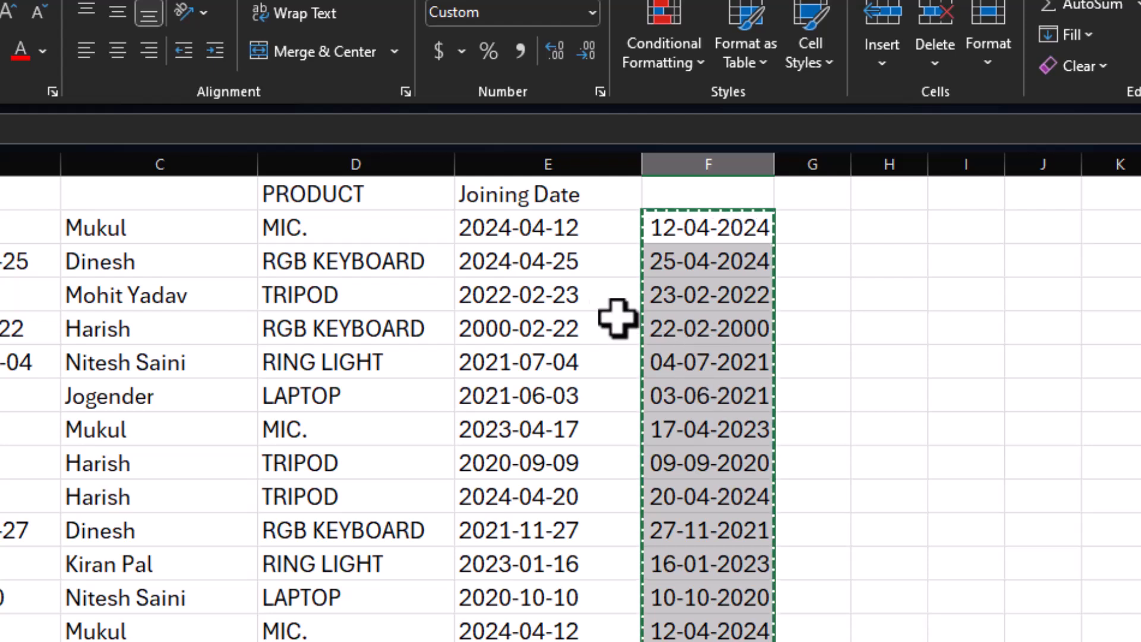
left_click(558, 229)
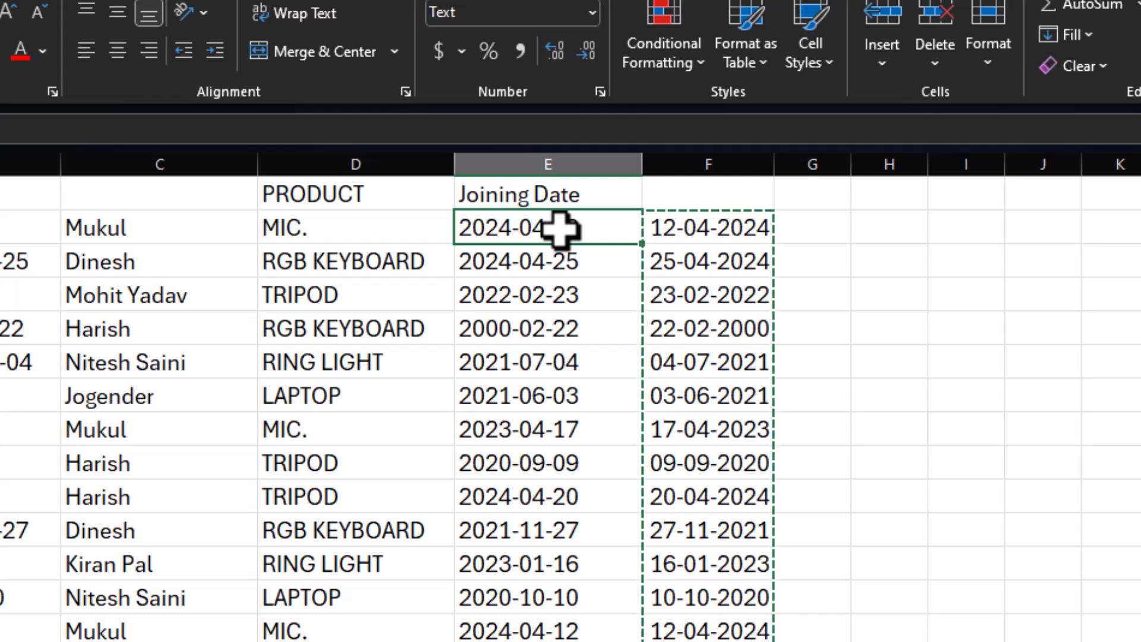
key("ctrl+shift+v")
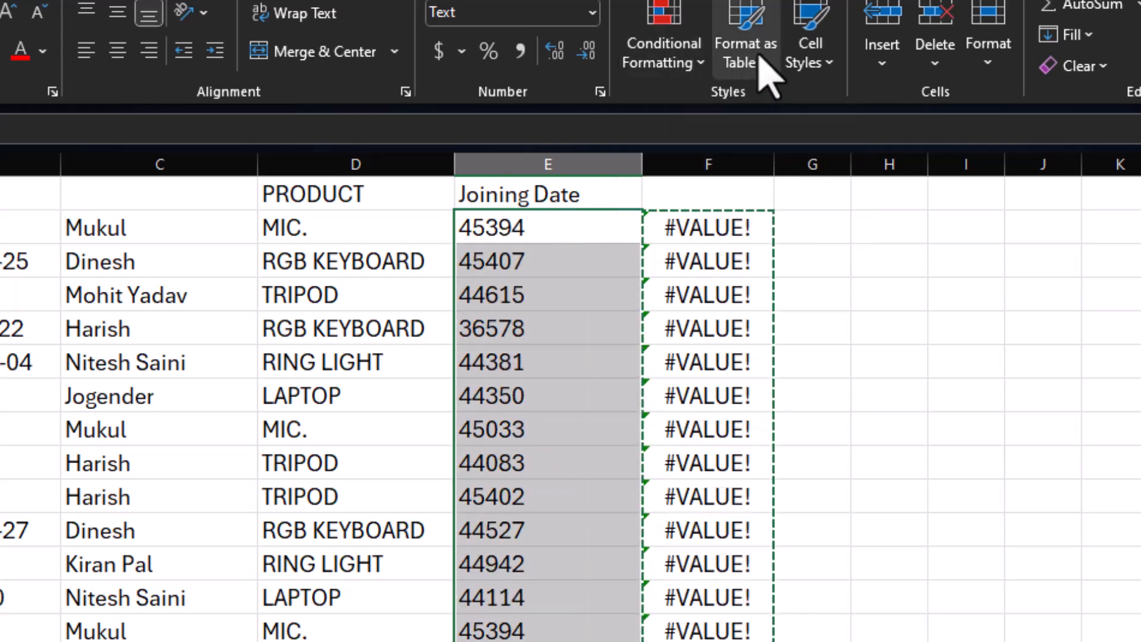
Format the pasted values in column E as Short Date, then change them to the custom format dd-mm-yyyy.
left_click(591, 13)
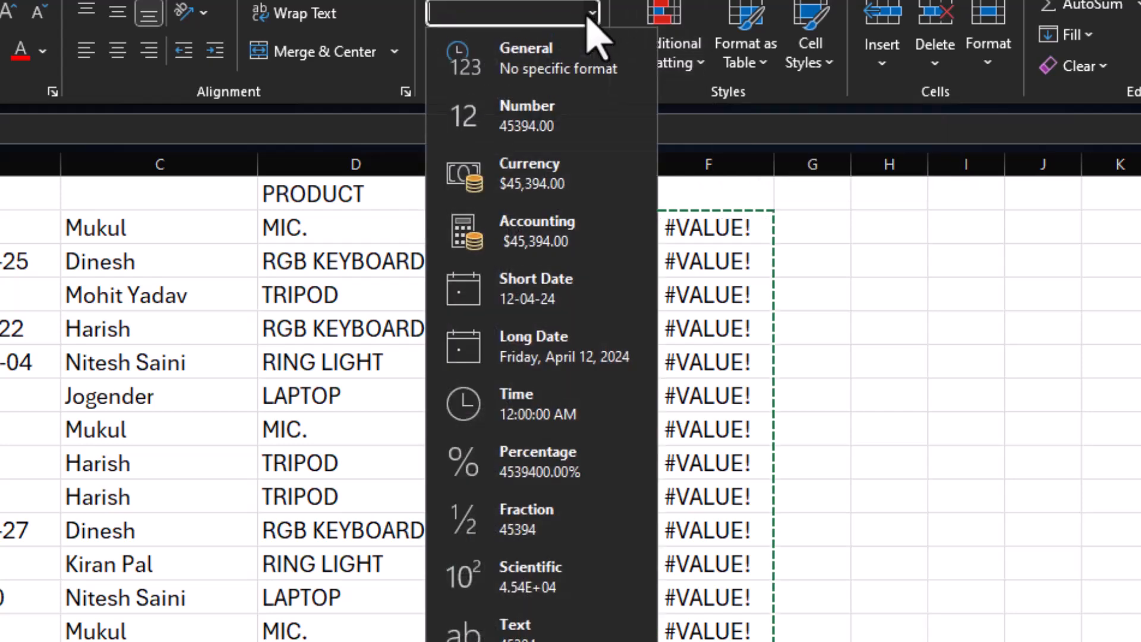
left_click(521, 283)
key("ctrl+1")
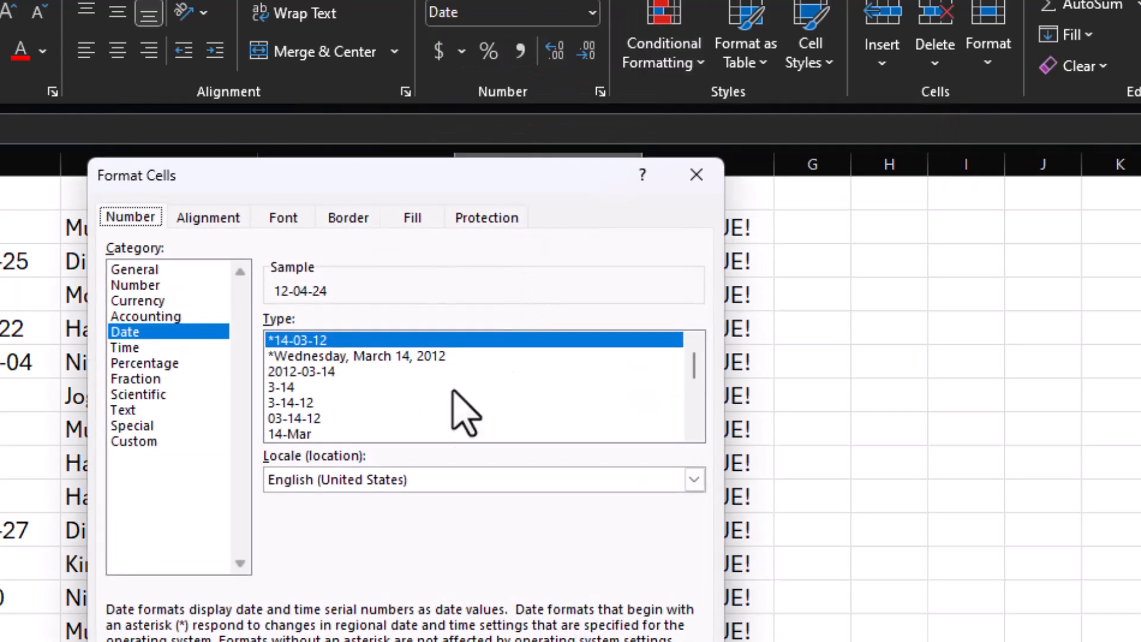
left_click(132, 441)
left_click(367, 348)
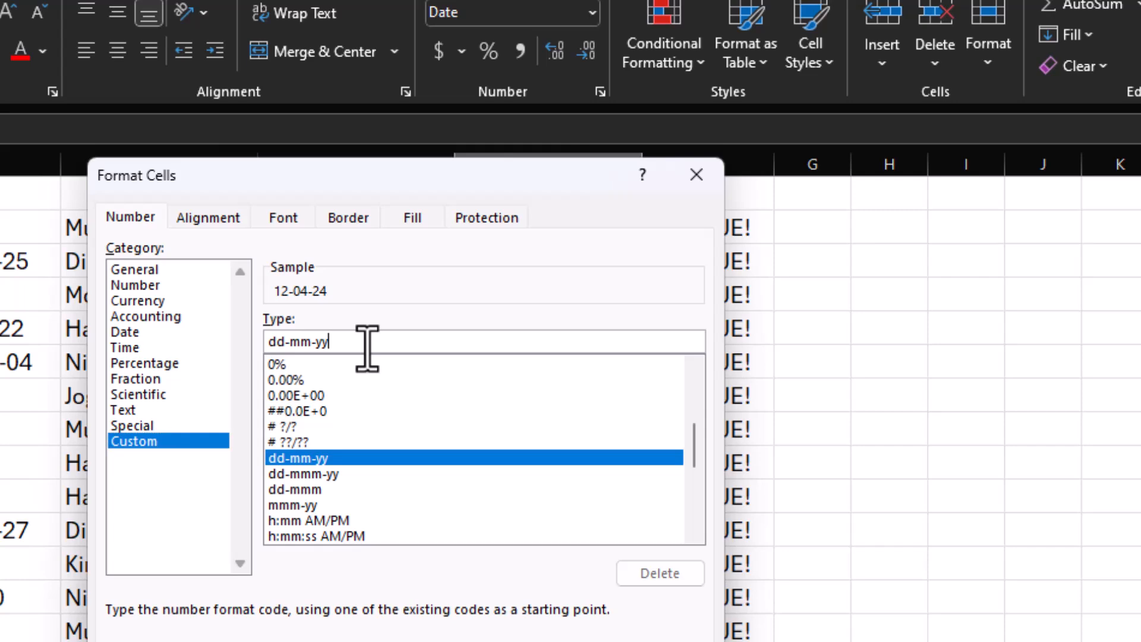
type("yy")
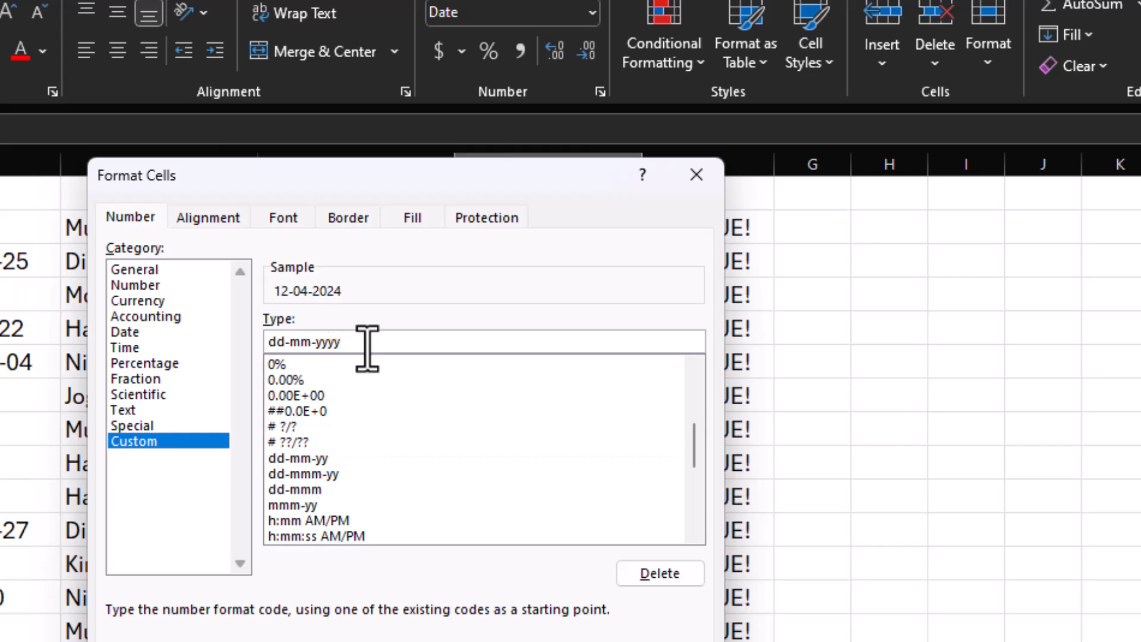
key("Return")
Delete the helper column F containing the DATEVALUE formulas.
left_click(726, 167)
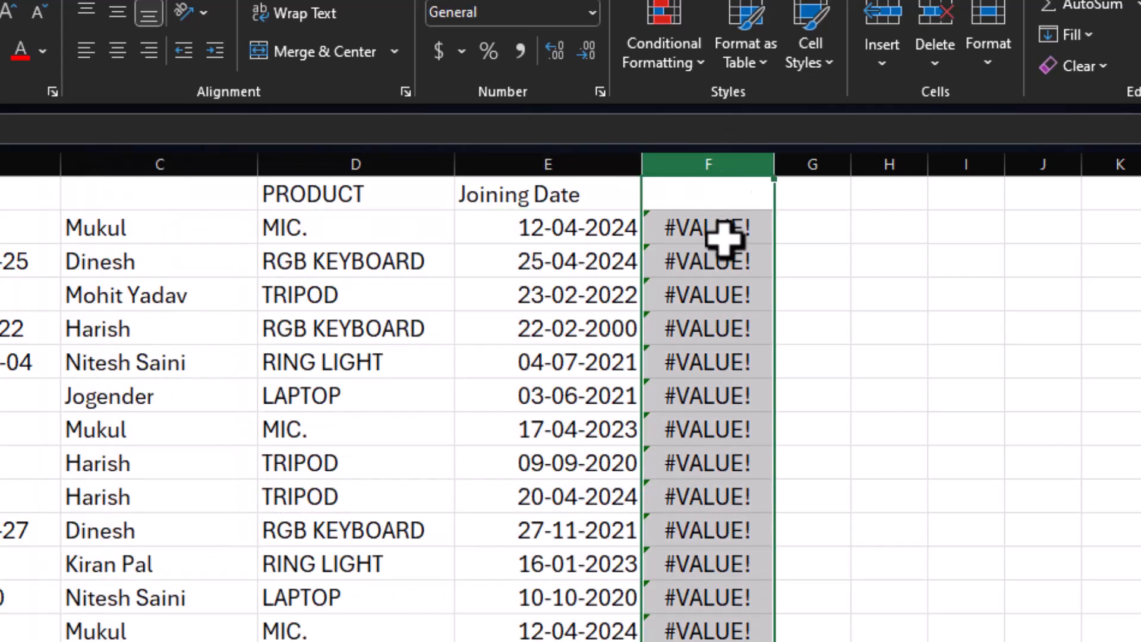
right_click(731, 237)
left_click(864, 523)
left_click(766, 467)
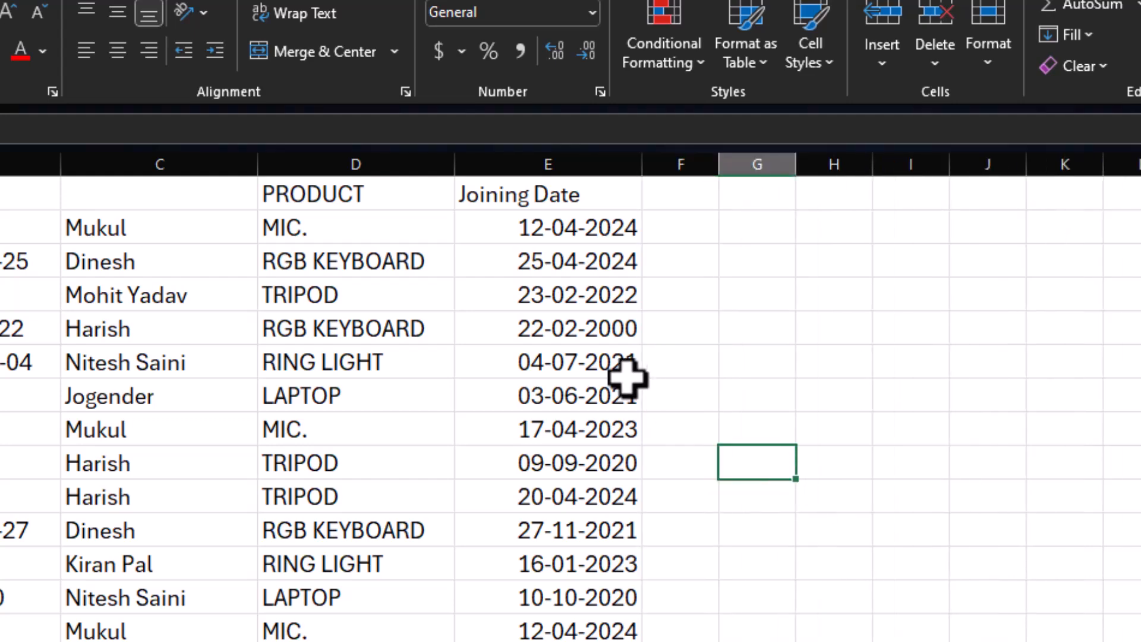
left_click(626, 376)
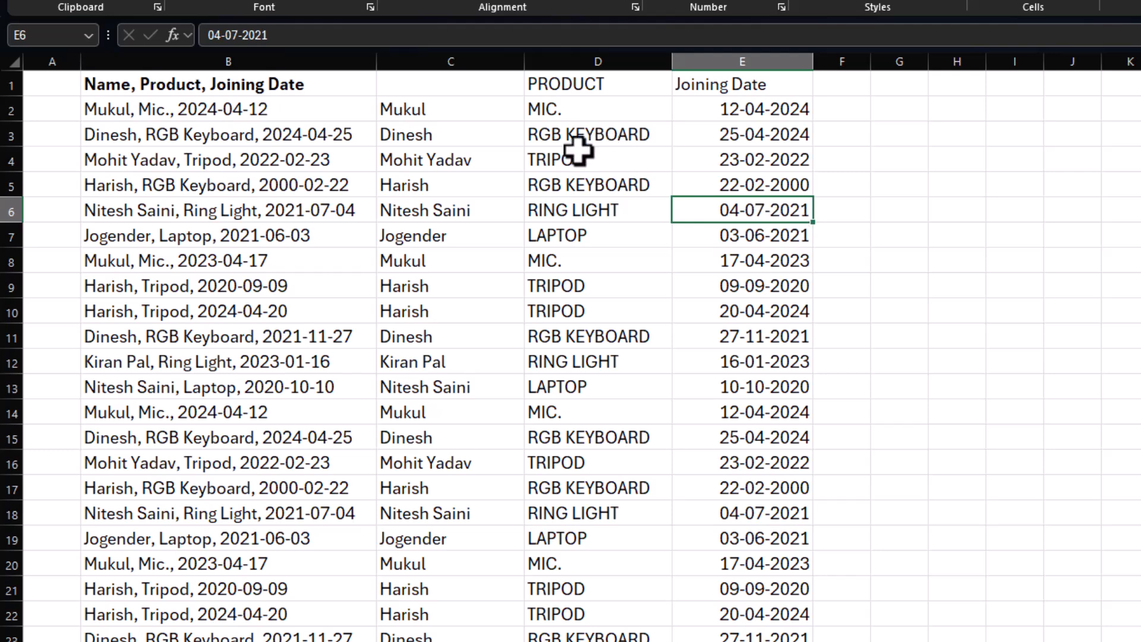
left_click(542, 163)
left_click_drag(402, 116, 726, 374)
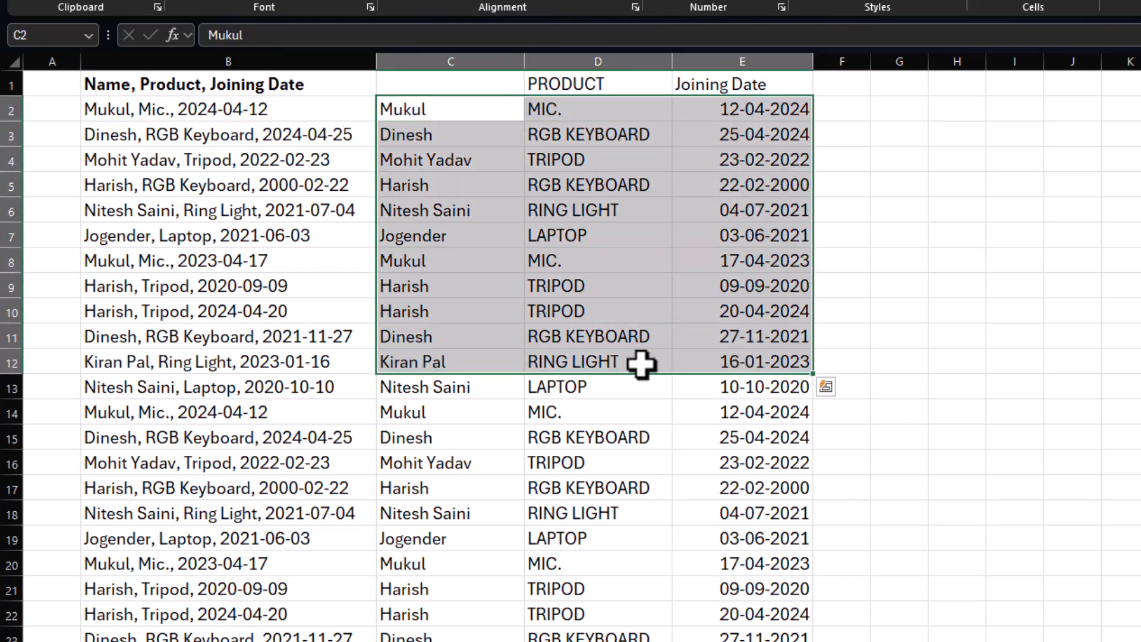
left_click(518, 330)
left_click_drag(175, 161, 164, 262)
left_click(155, 343)
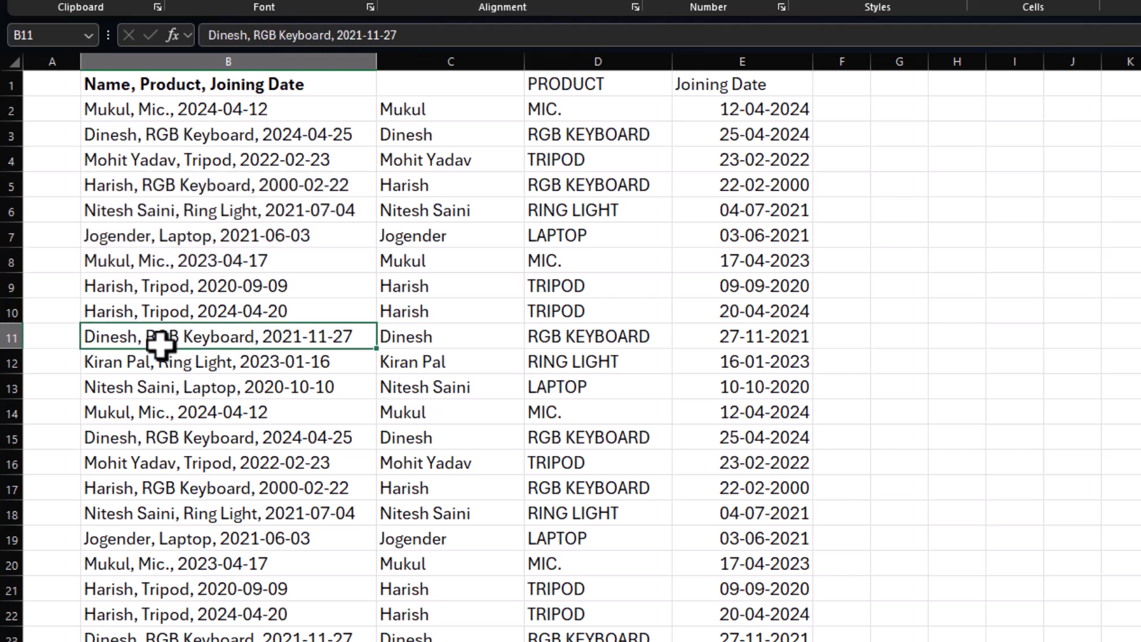
Undo the earlier splitting and date conversion, back to just the original combined entries in column B.
left_click(184, 284)
left_click_drag(440, 112, 797, 291)
left_click(536, 282)
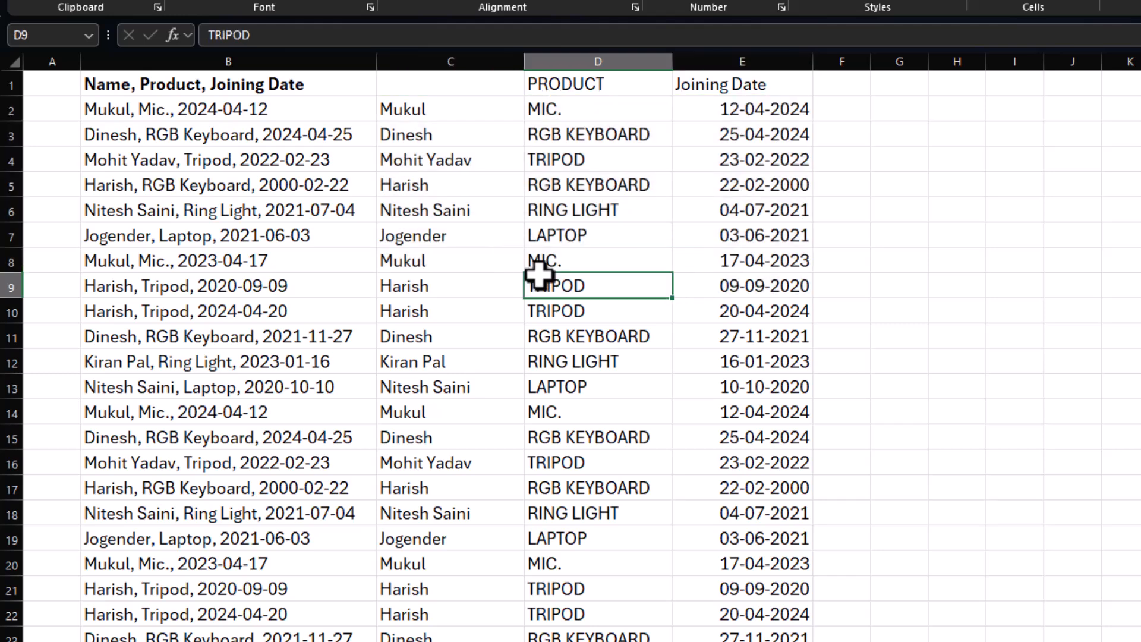
key("ctrl+z")
key("ctrl+z")
key("ctrl+z")
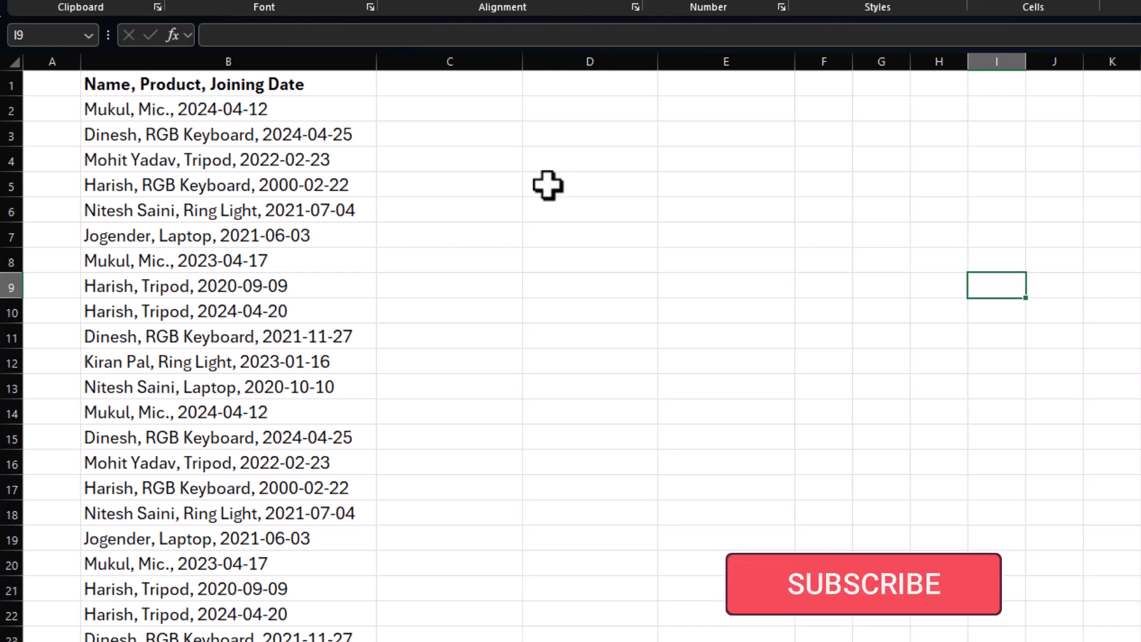
Write a TEXTSPLIT formula in C2 with B2 as the text and a comma as the column delimiter.
left_click(451, 106)
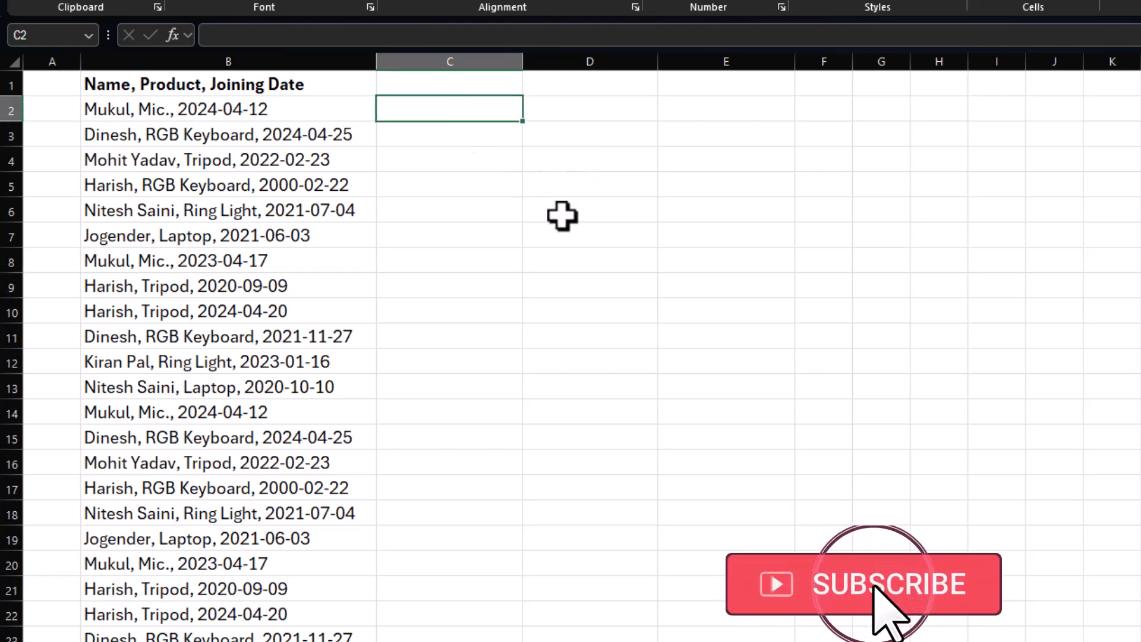
type("=texts")
key("Tab")
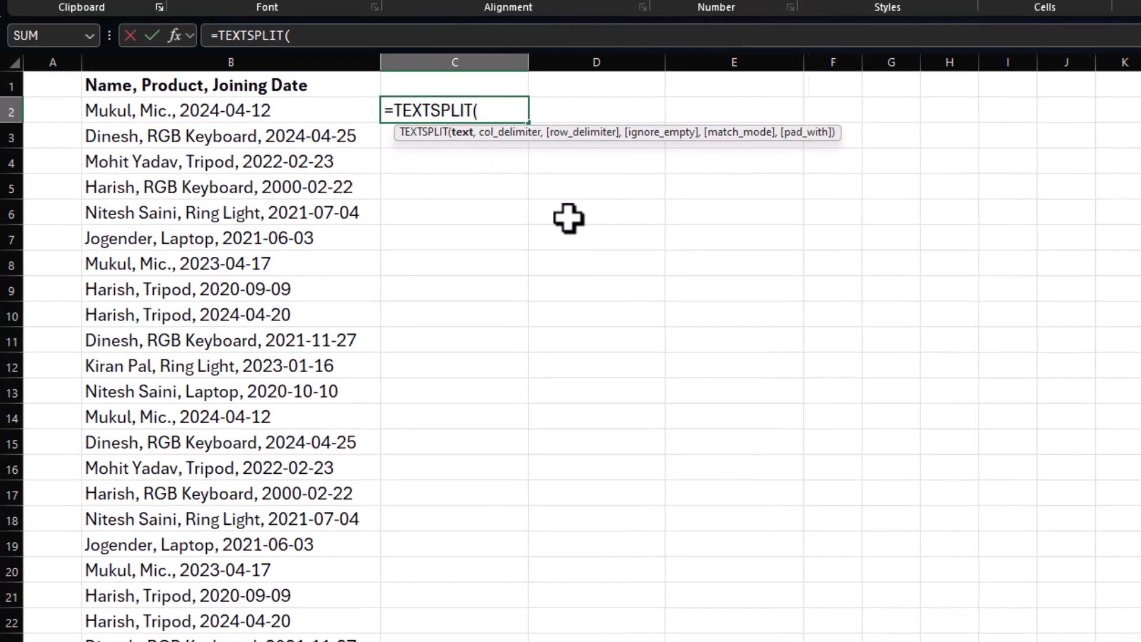
type("(")
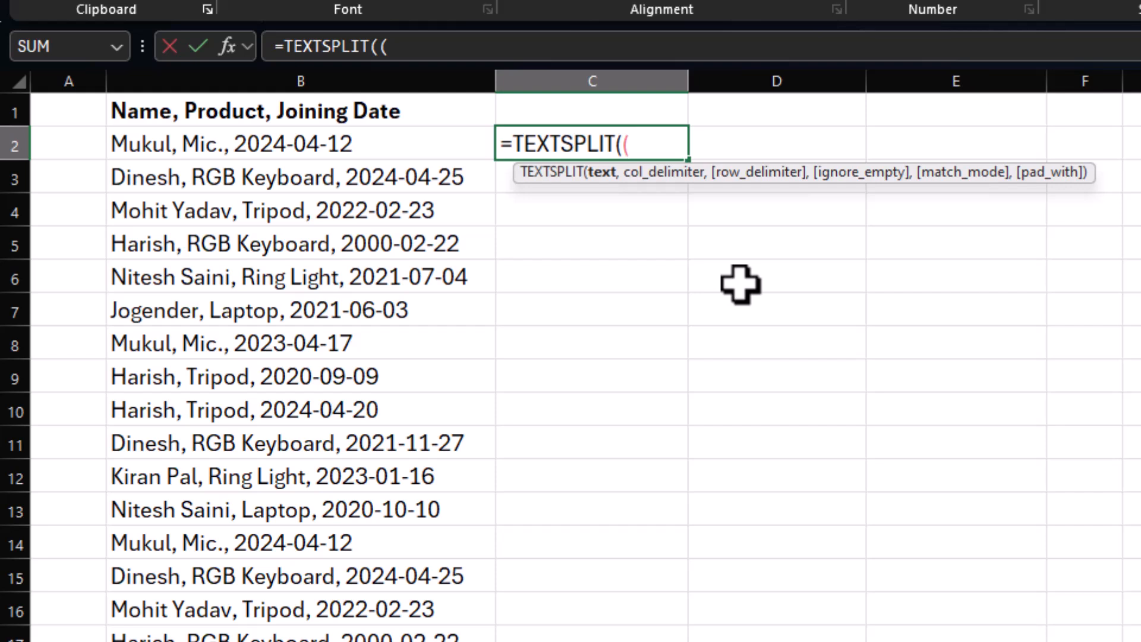
key("BackSpace")
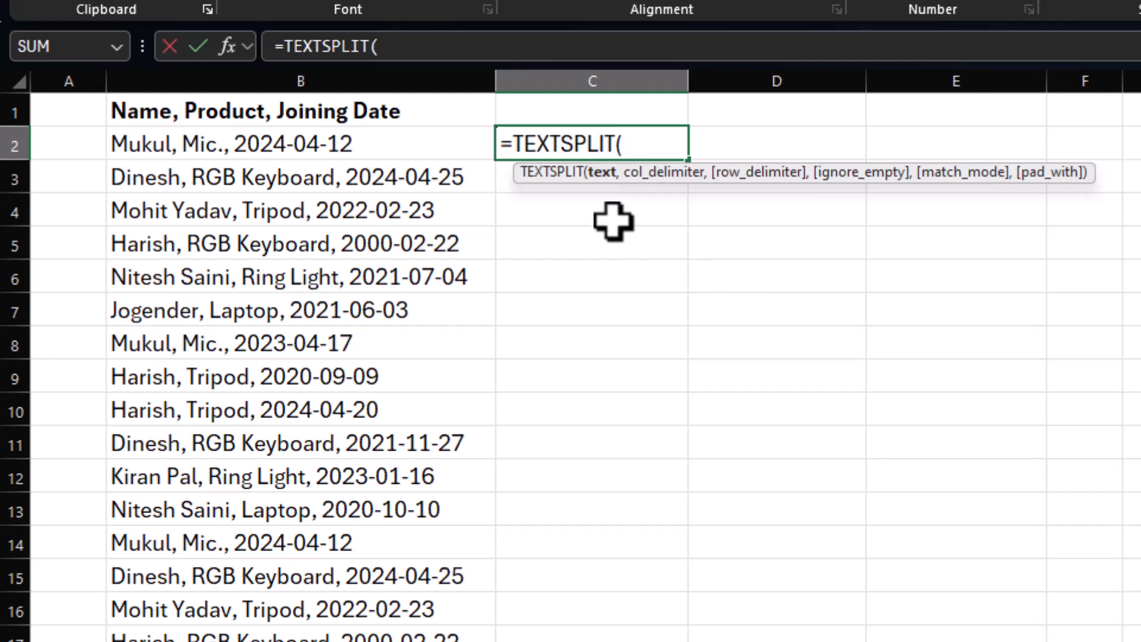
left_click(343, 144)
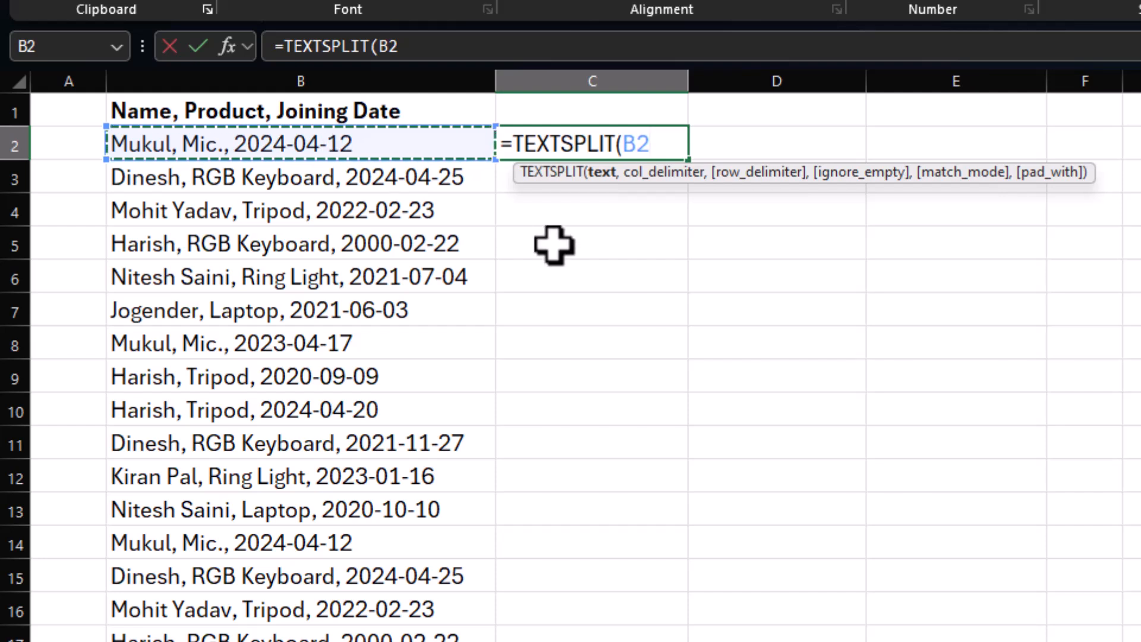
type(",\",")
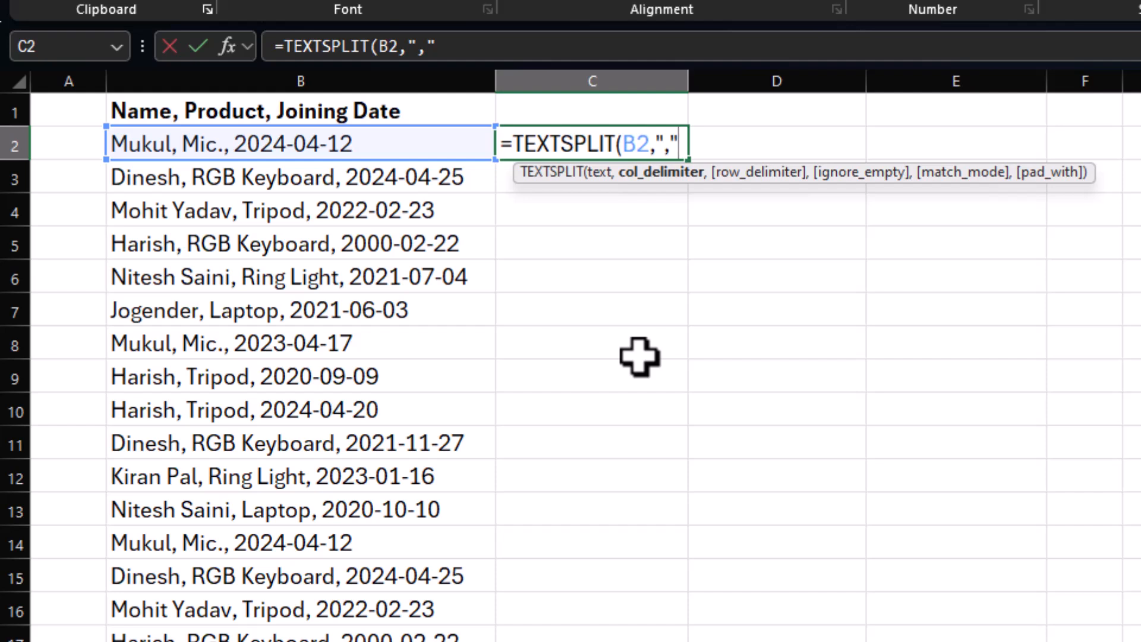
type(",")
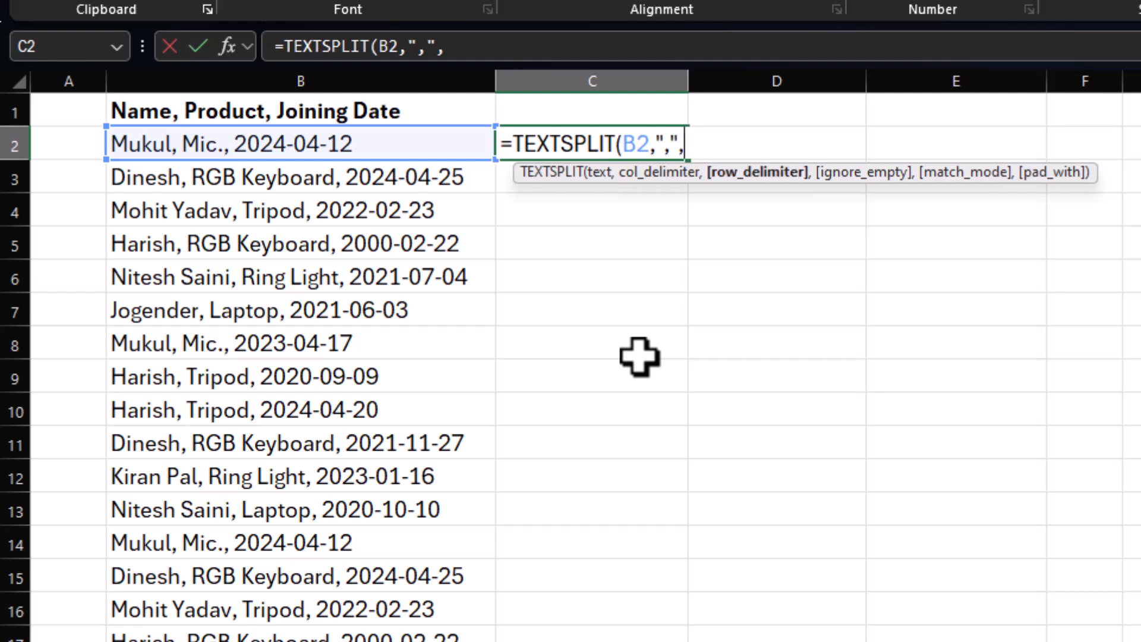
type(",")
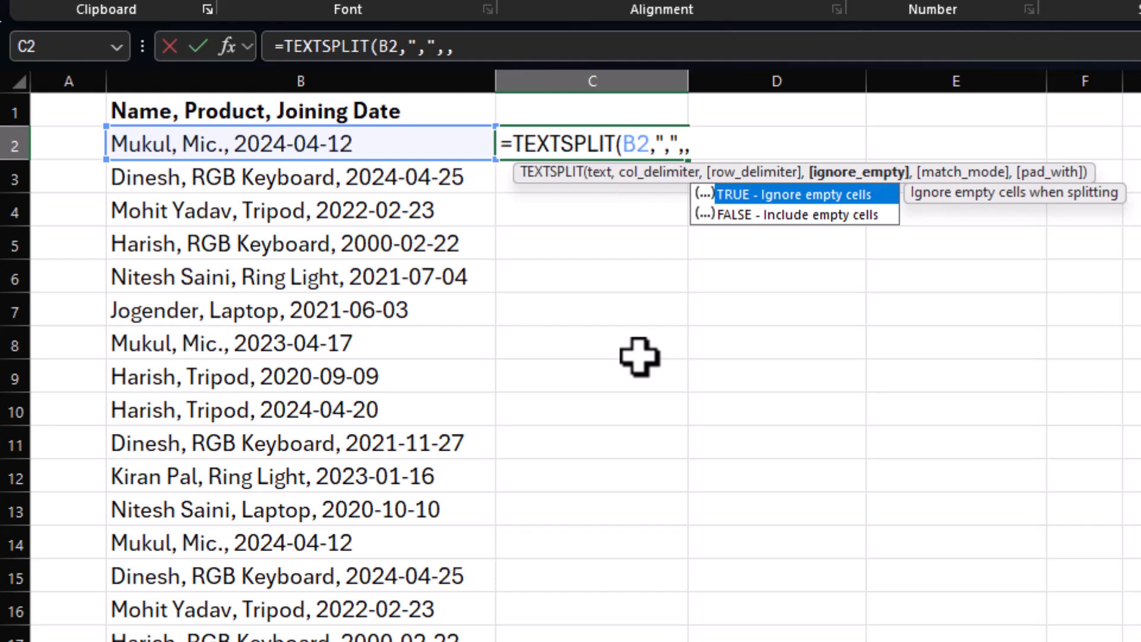
type(",")
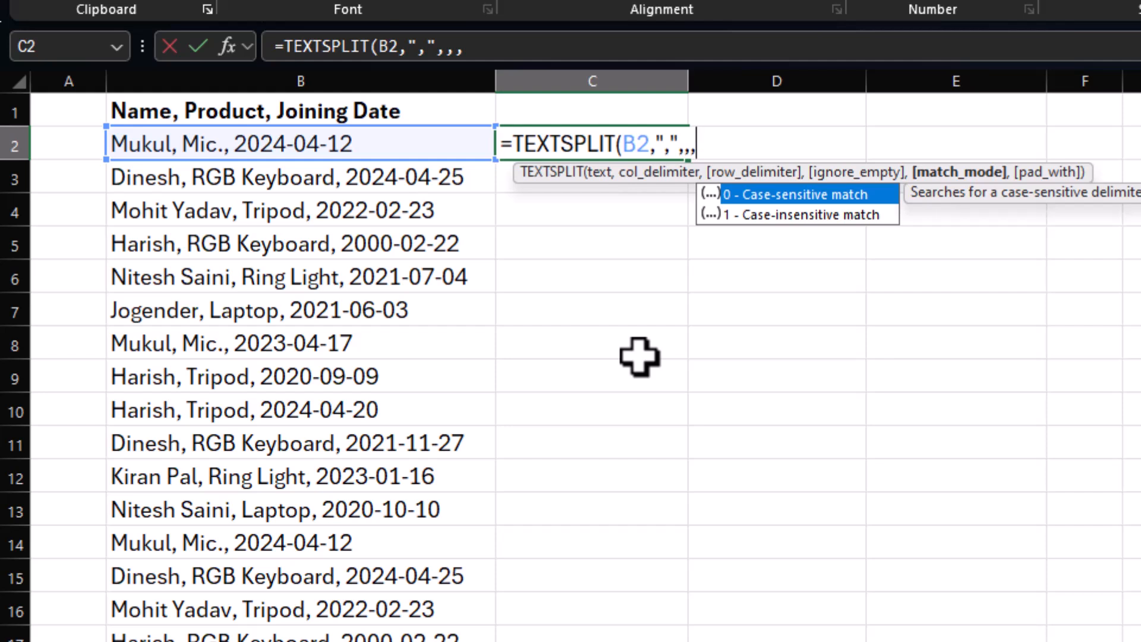
type(",")
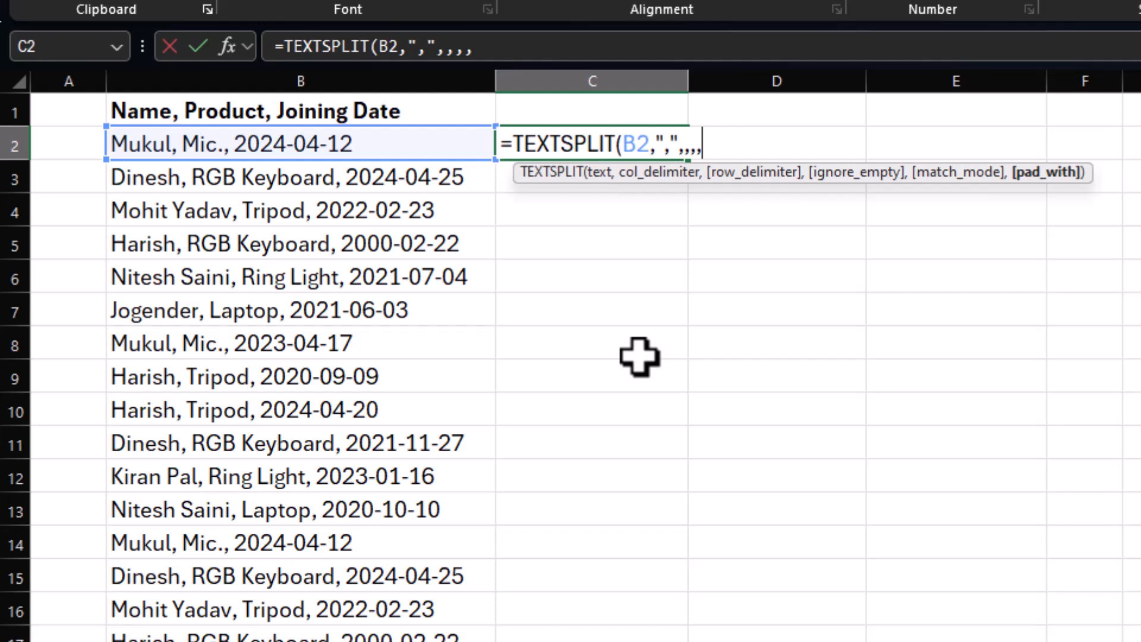
key("BackSpace")
key("BackSpace")
key("BackSpace")
key("BackSpace")
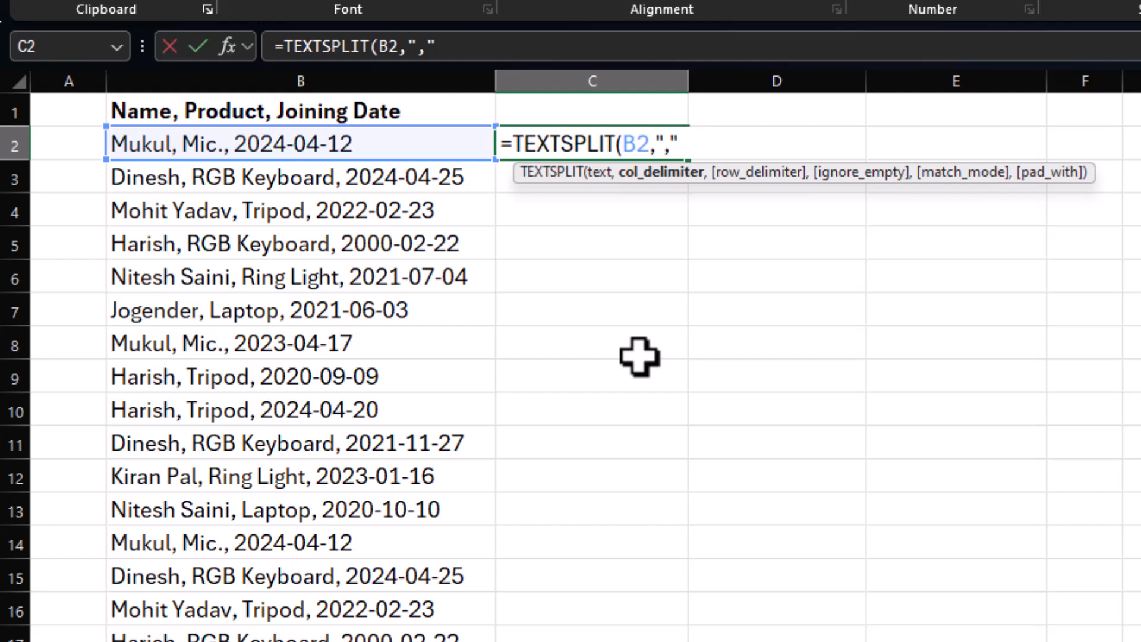
Complete the formula =TEXTSPLIT(B2,",") in C2 and check how it spills across C2:E2.
type(")")
key("Return")
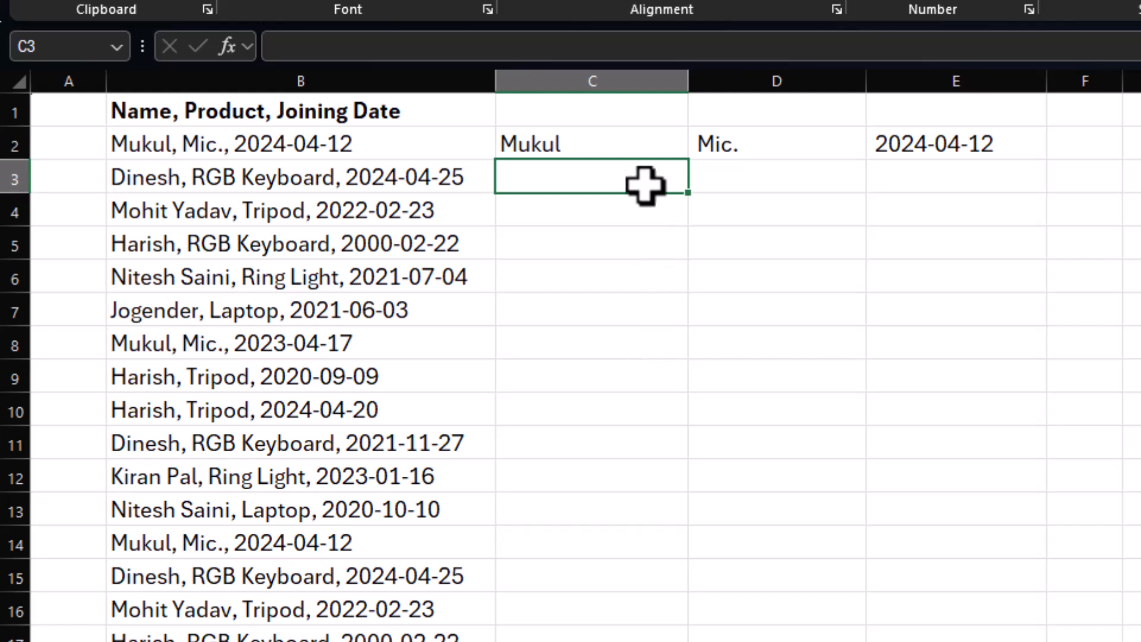
left_click(636, 145)
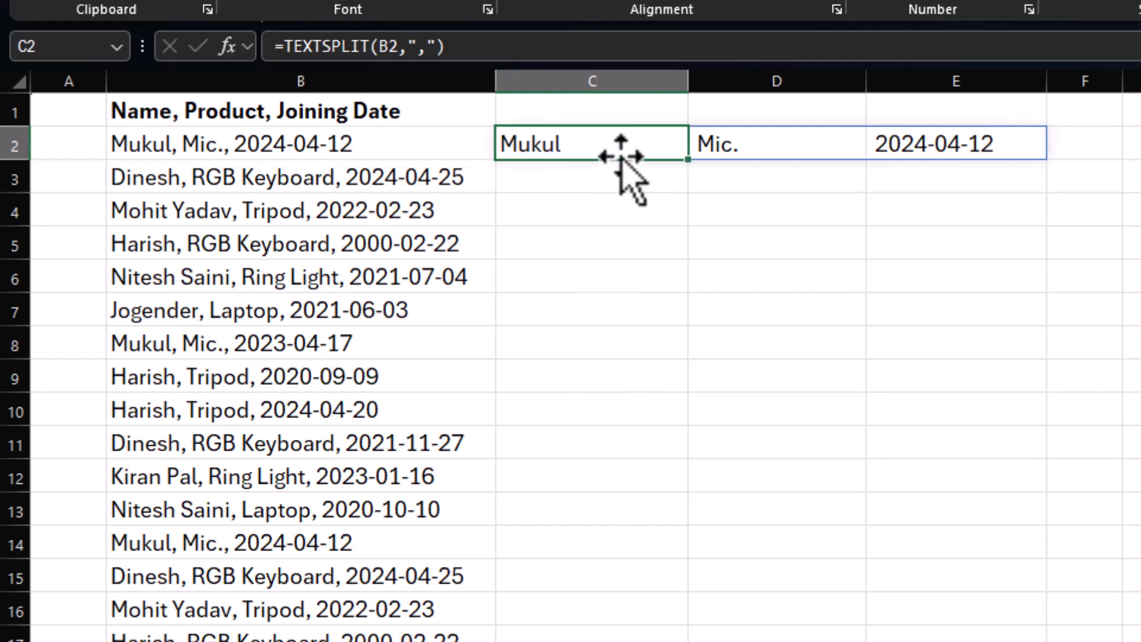
left_click(742, 144)
left_click(907, 145)
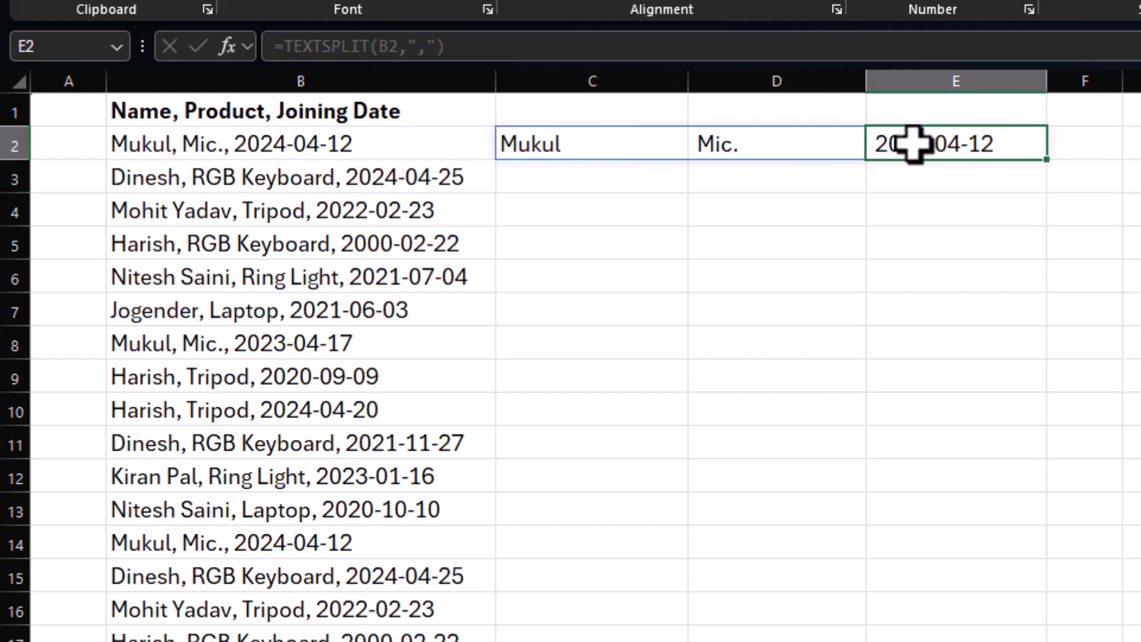
left_click(658, 149)
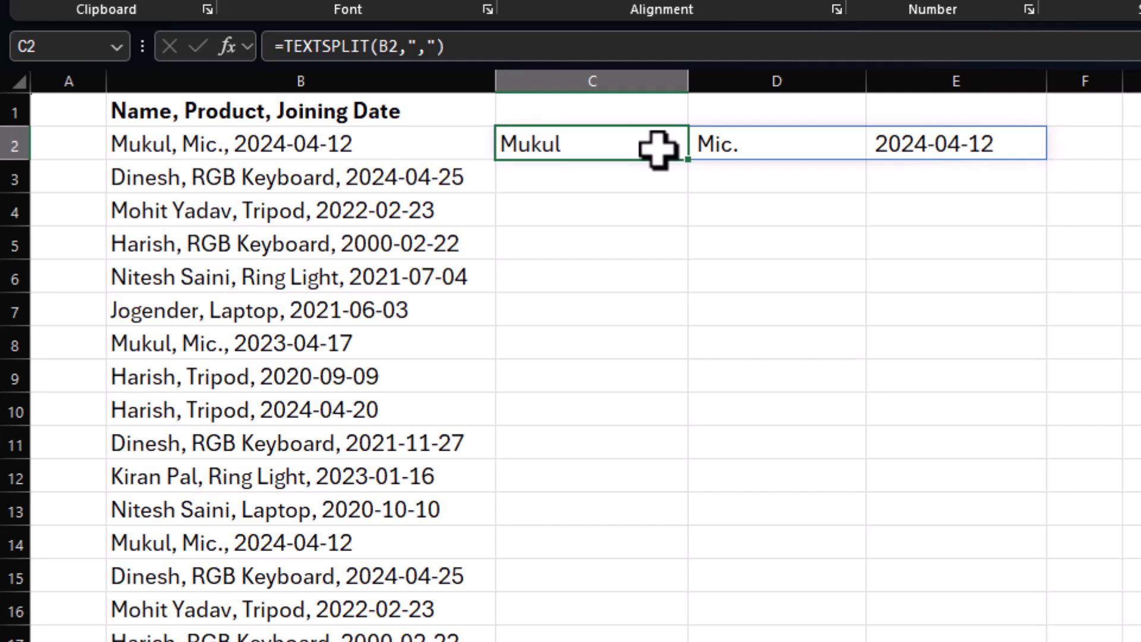
left_click(743, 145)
left_click(898, 145)
left_click(839, 149)
Fill the TEXTSPLIT formula from C2 down column C alongside the remaining data rows.
left_click(633, 148)
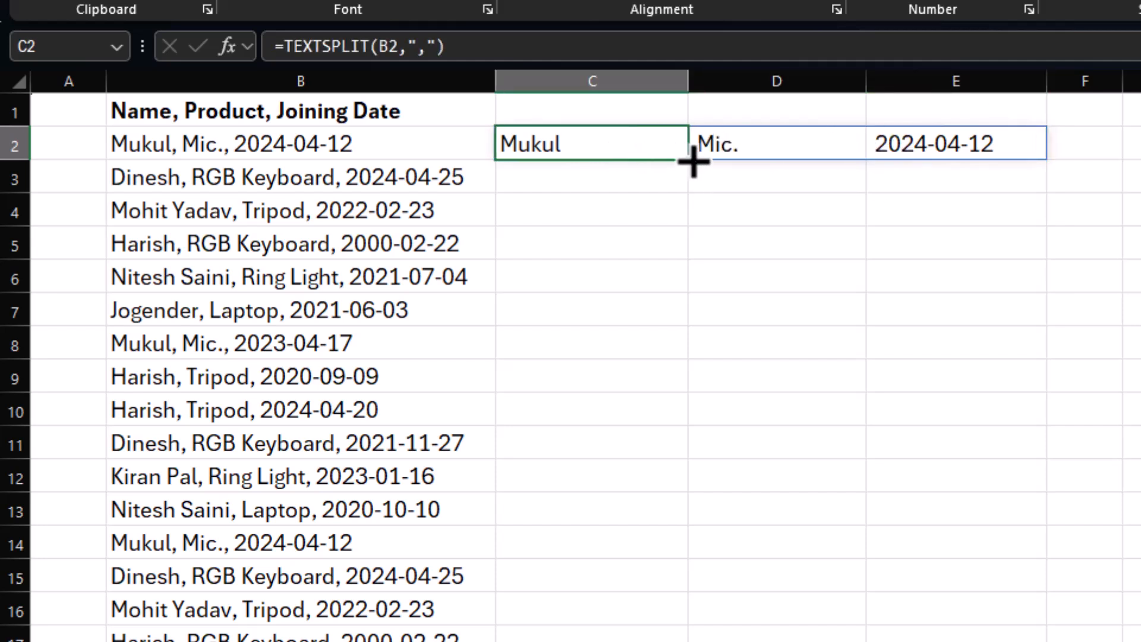
left_click_drag(692, 161, 690, 641)
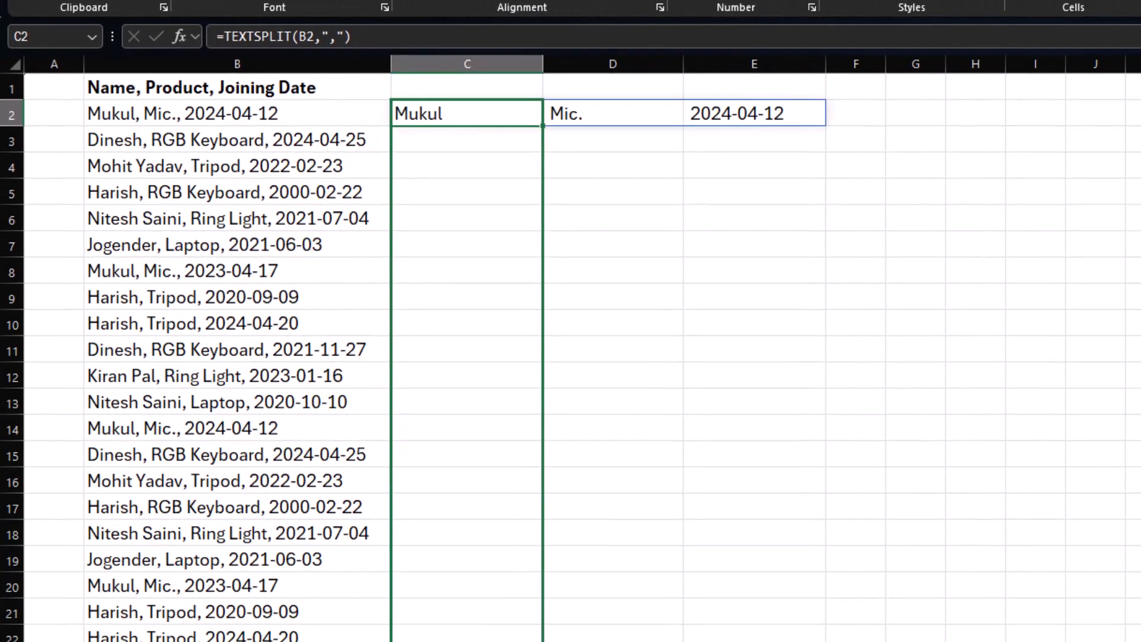
left_click_drag(543, 639, 547, 639)
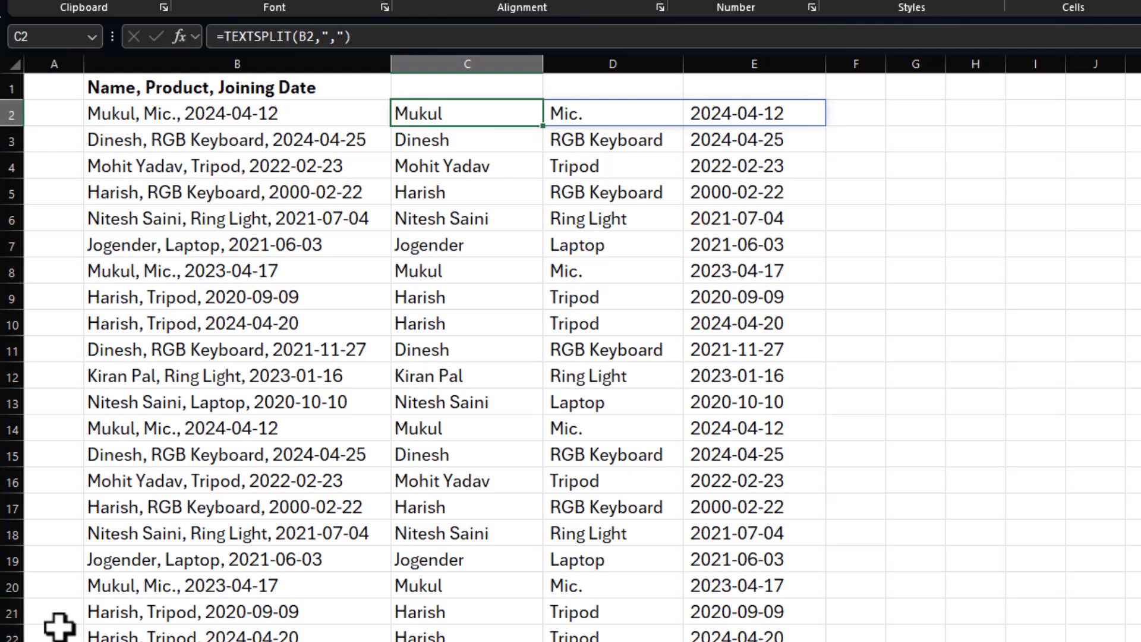
Change the C2 formula to =TEXTSPLIT(B2,{",","-"}) to split at commas and hyphens, and fill it down column C.
key("F2")
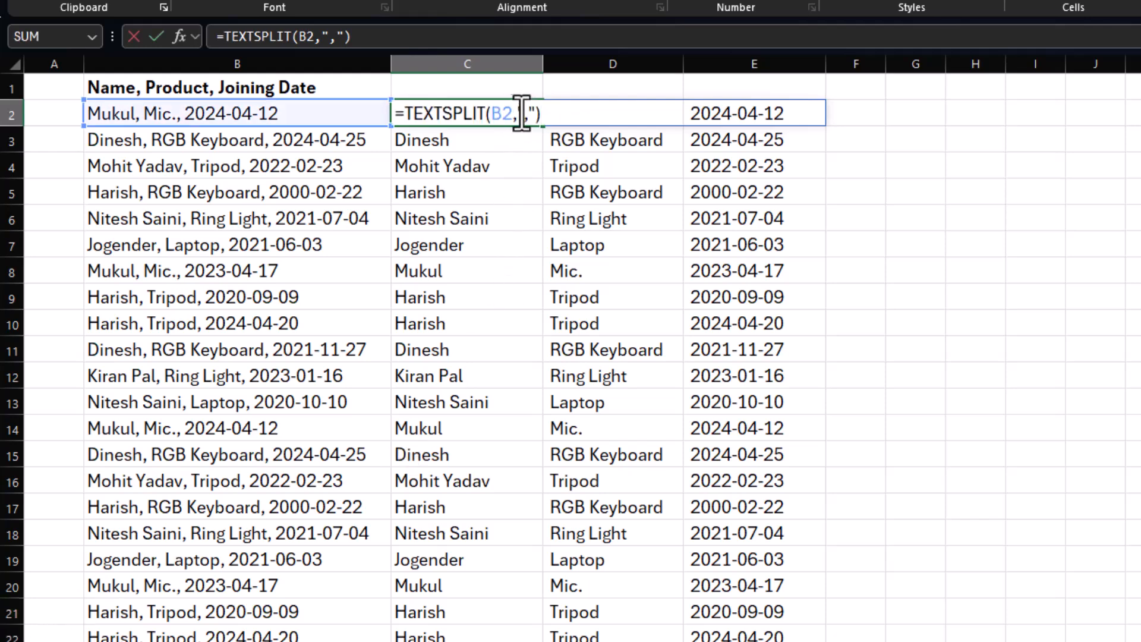
left_click(519, 113)
type("{")
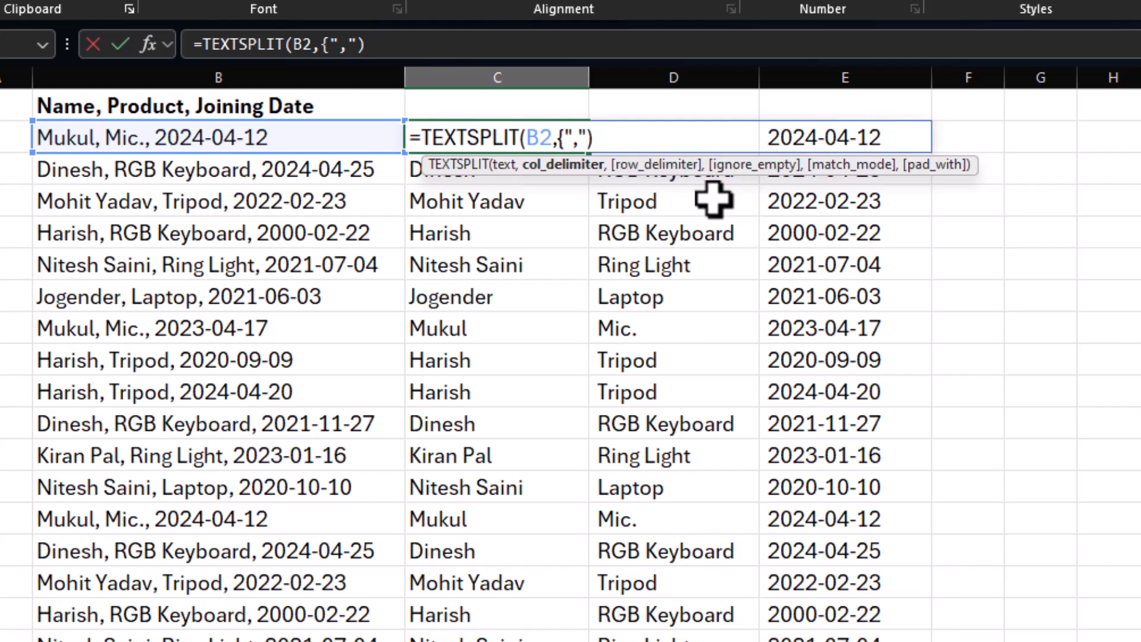
type(",\"-\"")
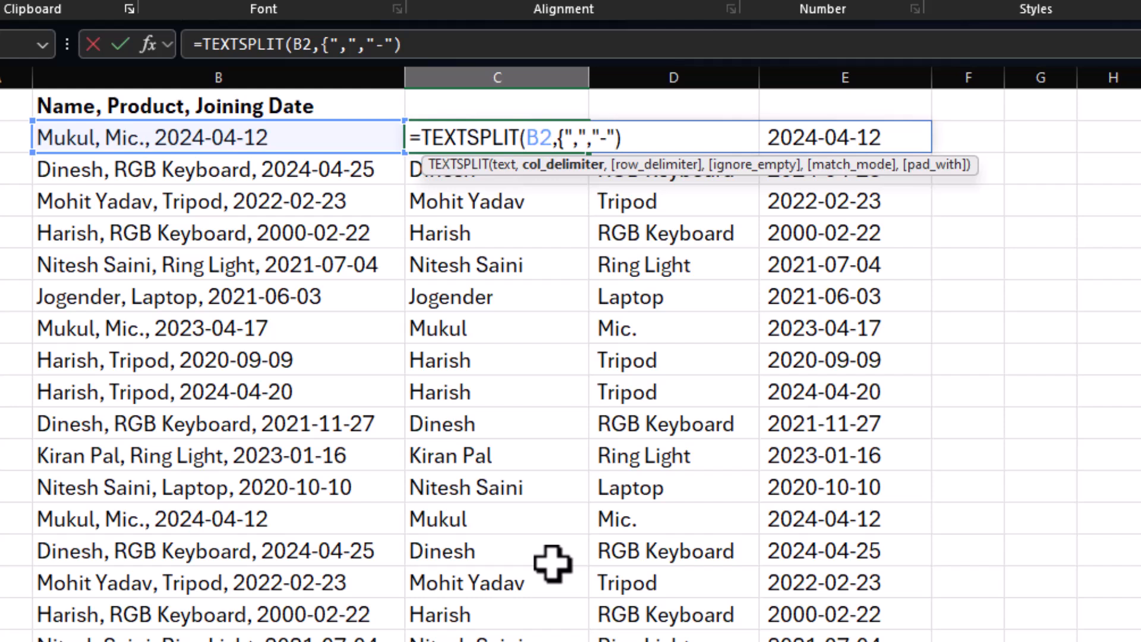
type("}")
key("Return")
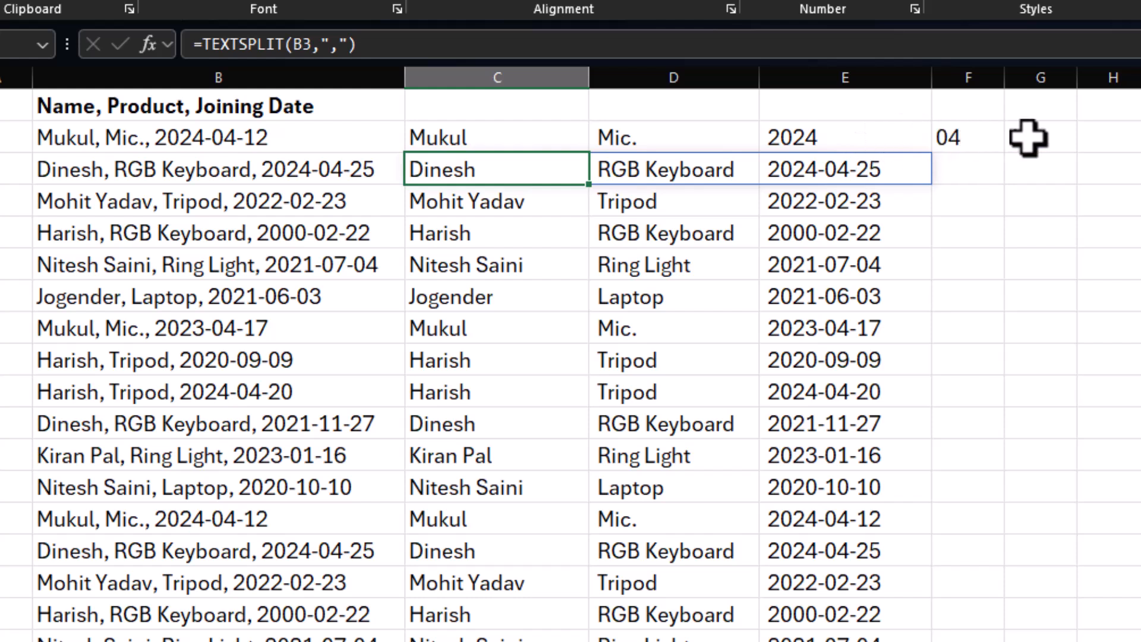
left_click(585, 146)
left_click_drag(589, 153, 589, 641)
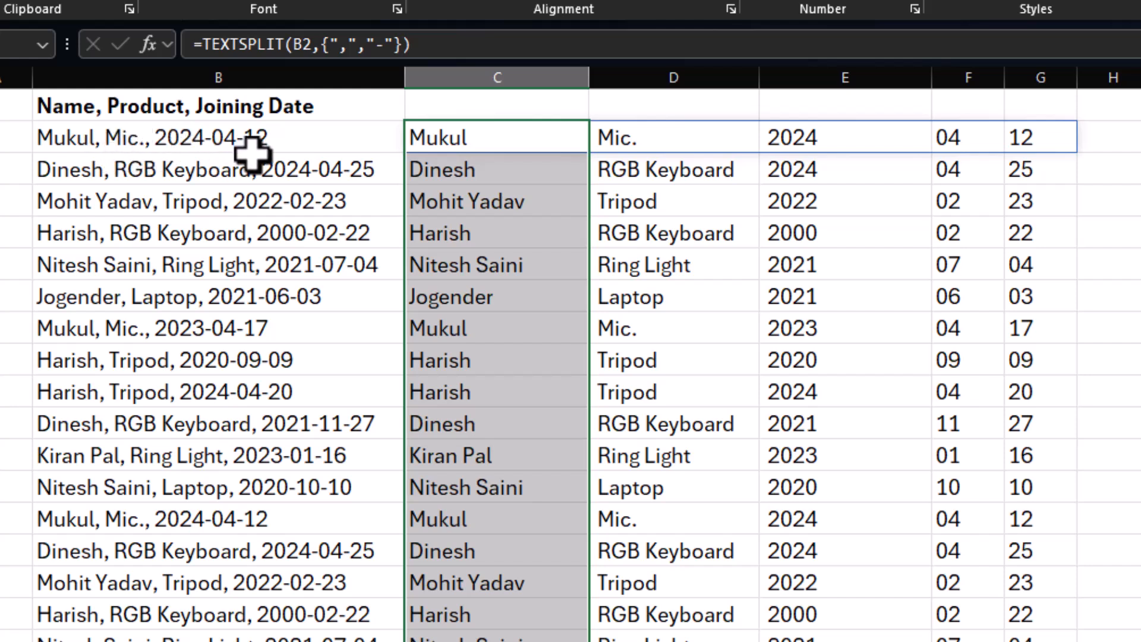
Restore the comma as the only delimiter in C2, giving =TEXTSPLIT(B2,","), and refill the formula down column C.
left_click(486, 140)
double_click(495, 134)
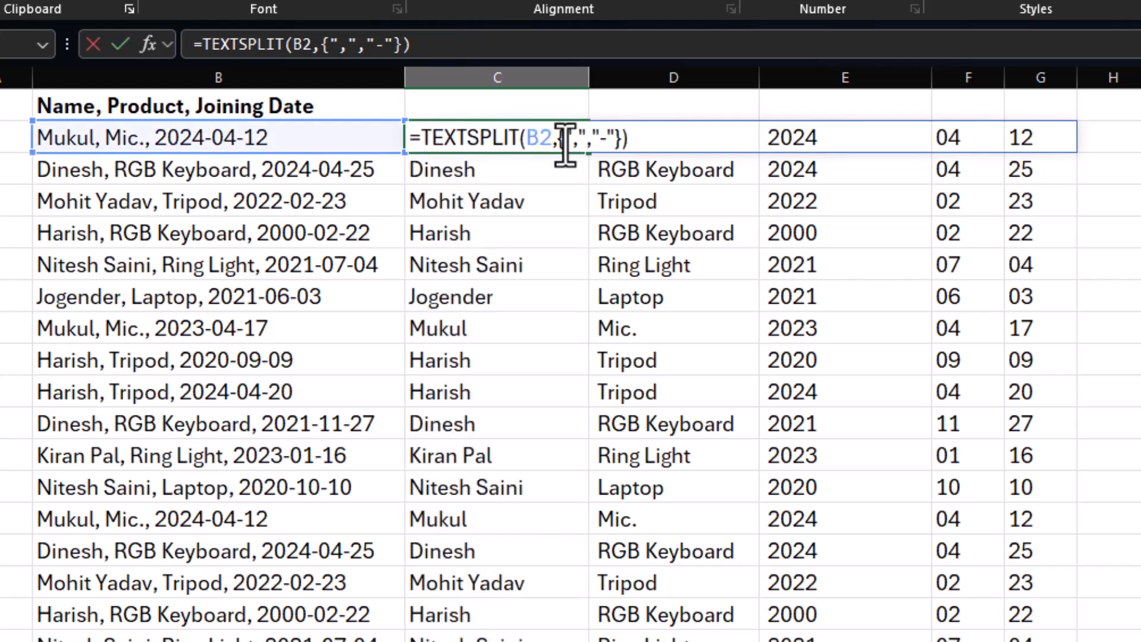
left_click(621, 137)
key("BackSpace")
key("BackSpace")
key("BackSpace")
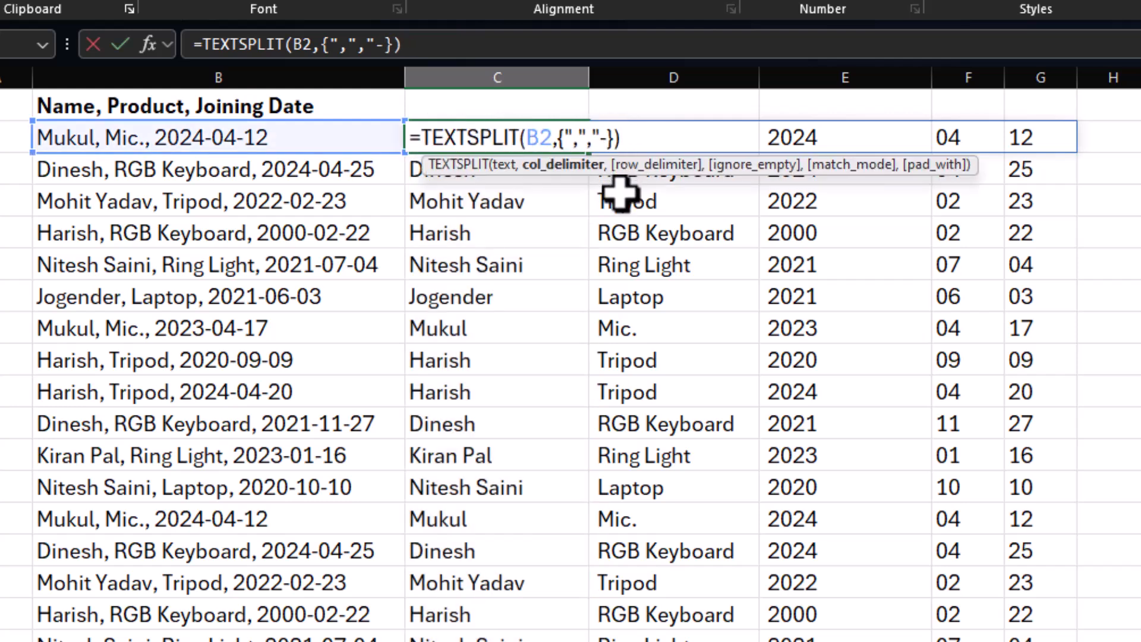
key("BackSpace")
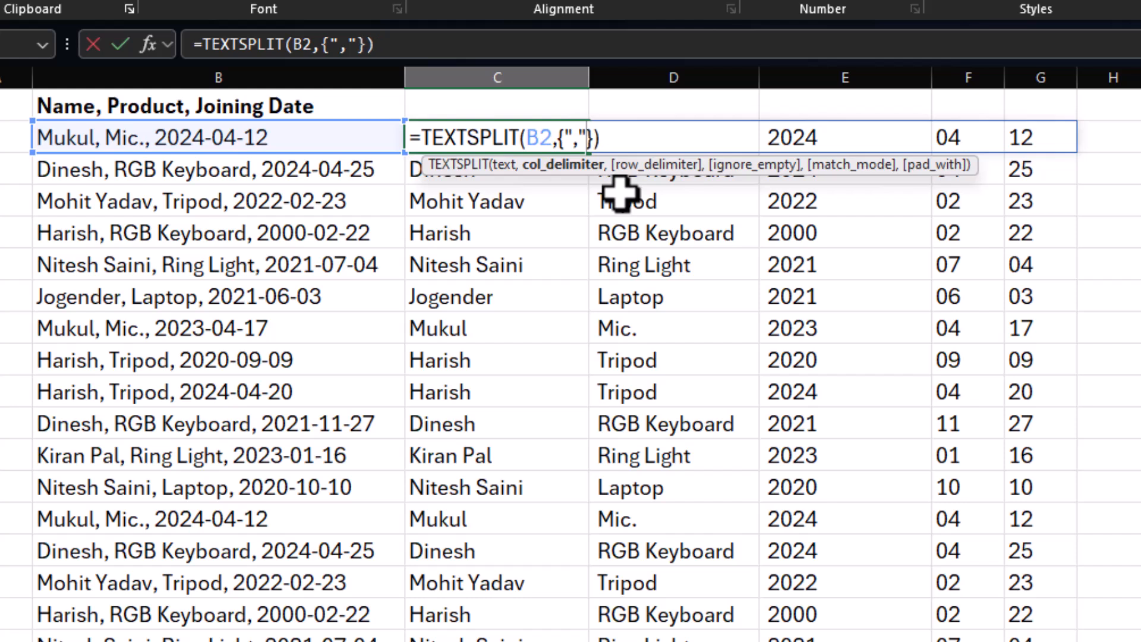
key("Delete")
key("Left")
key("Left")
key("Left")
key("BackSpace")
key("Return")
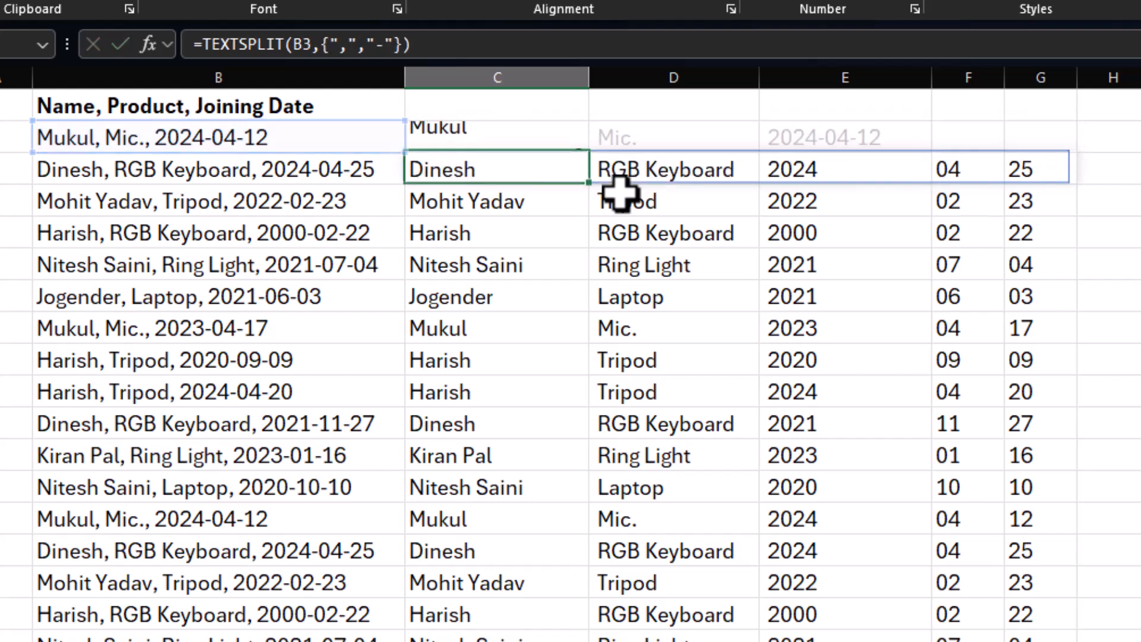
left_click(576, 141)
left_click_drag(589, 153, 622, 641)
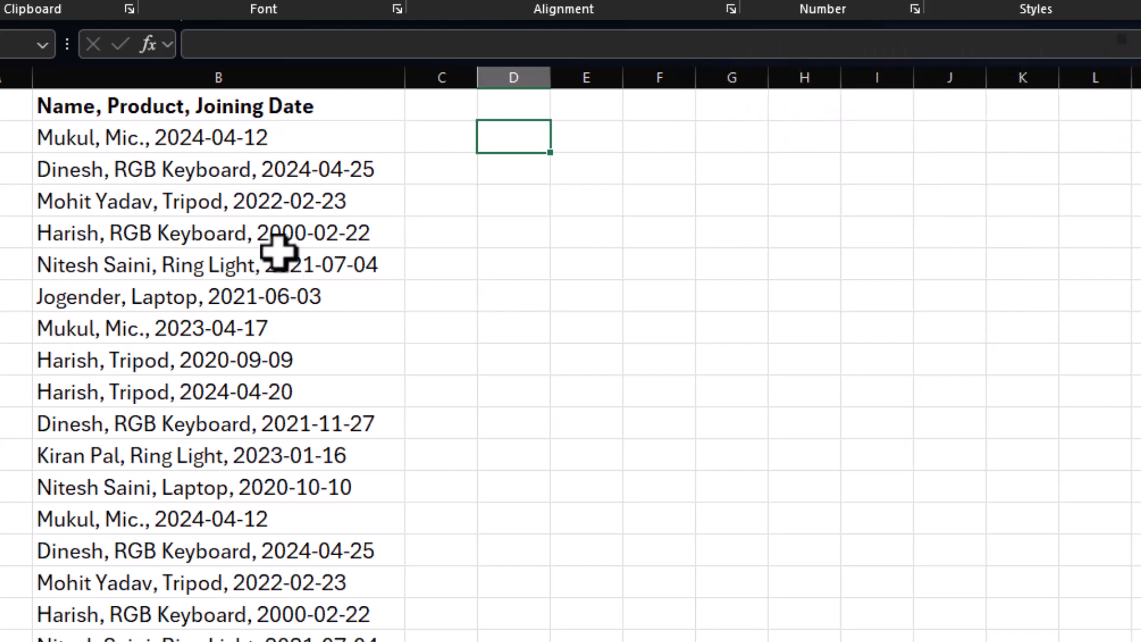
Convert the range B1:B25 into a table with headers.
left_click(181, 143)
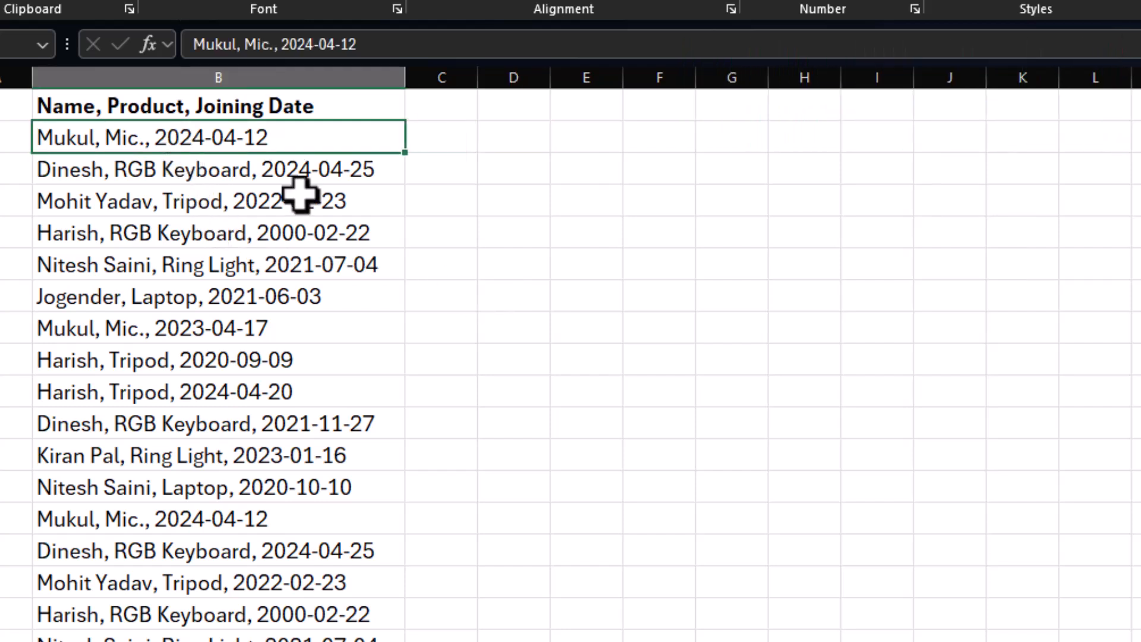
key("ctrl+t")
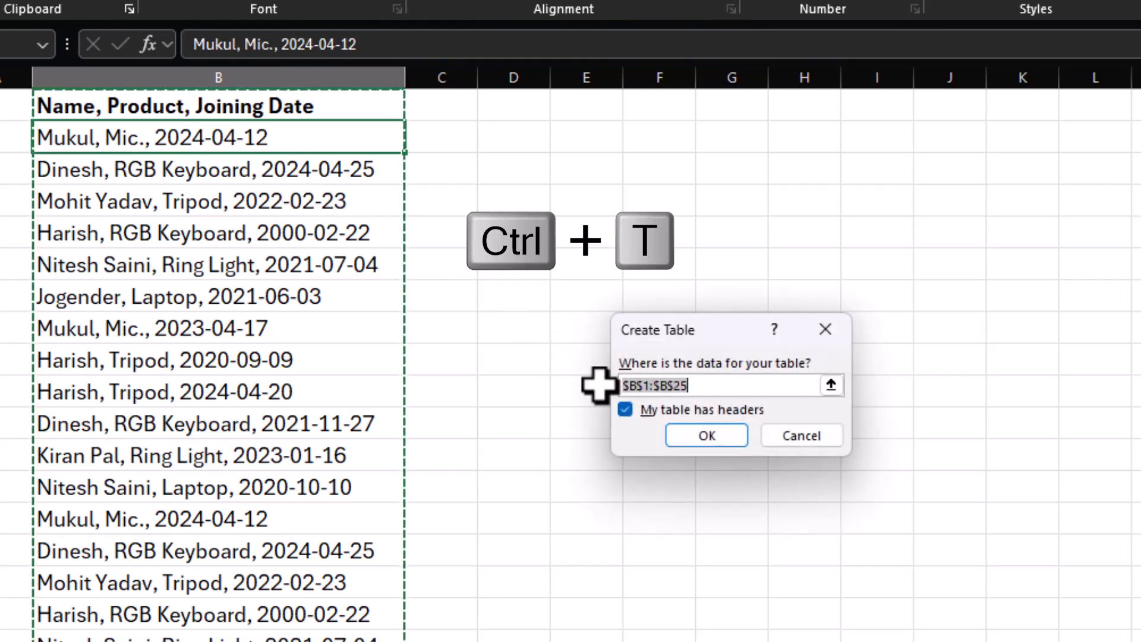
left_click(684, 435)
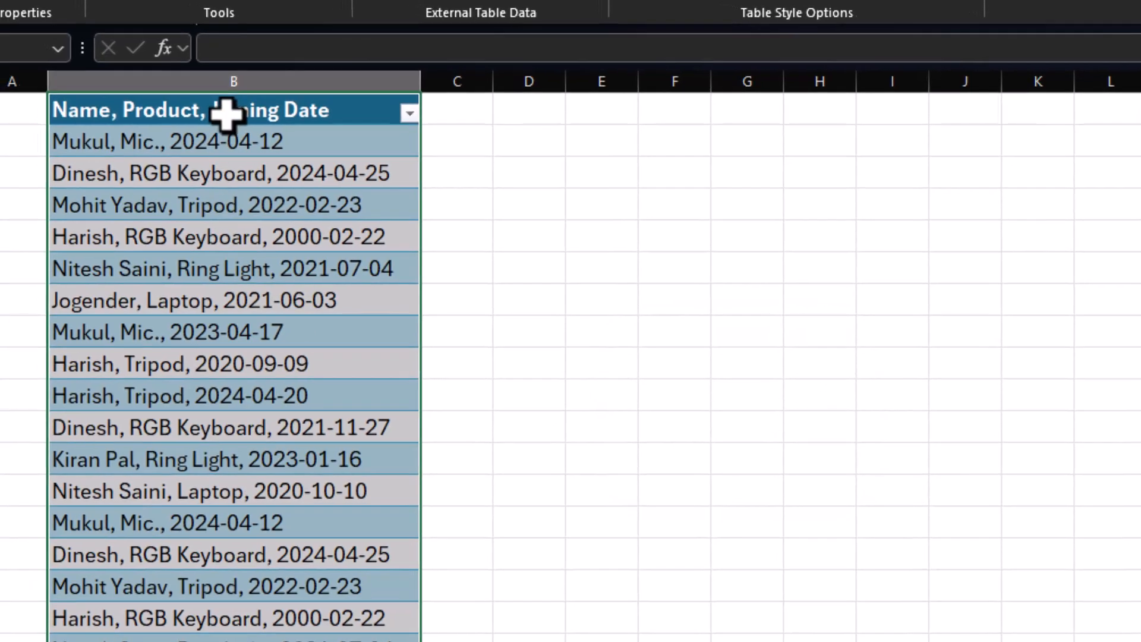
Rename the newly created table in column B as Emp.
left_click(226, 113)
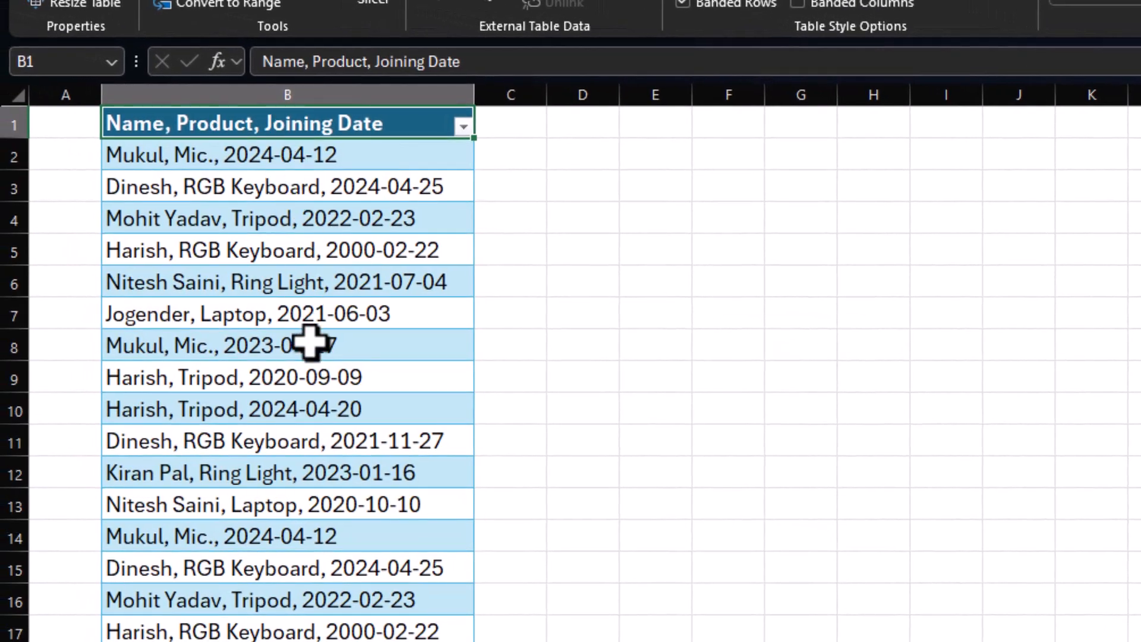
left_click(255, 161)
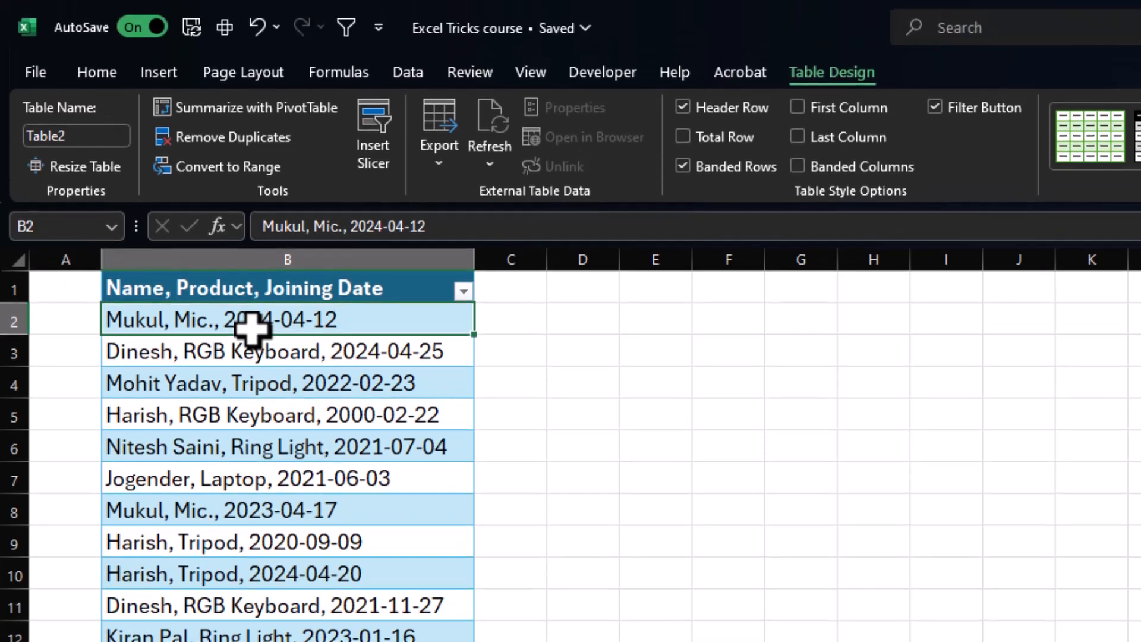
left_click(74, 138)
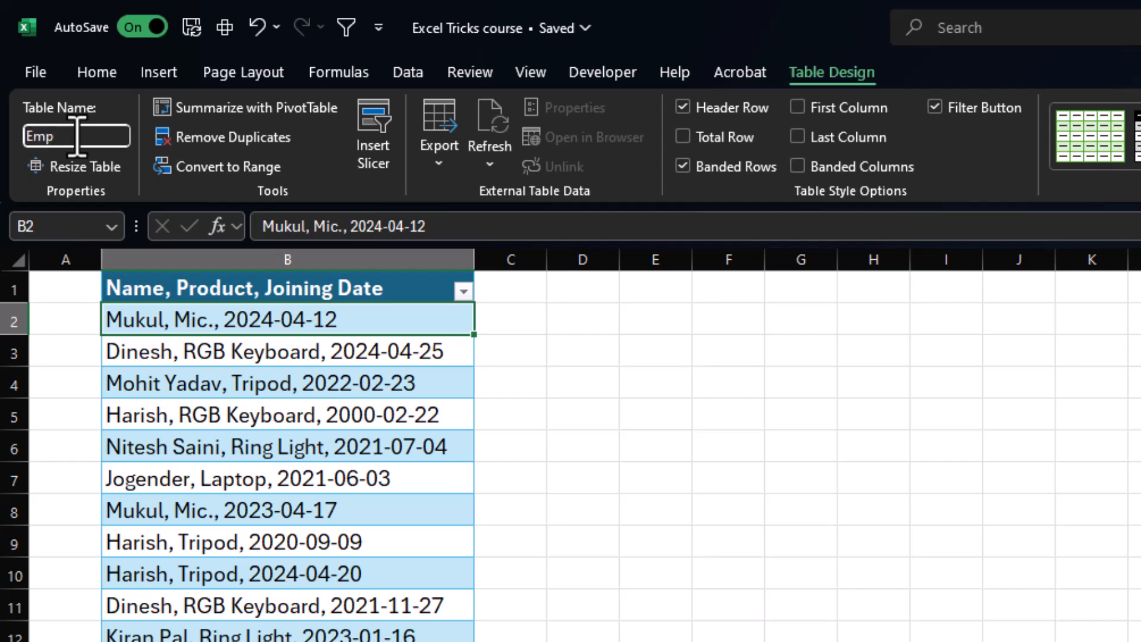
key("Return")
Load the Emp table into the Power Query Editor as a new query from table/range.
left_click(255, 476)
left_click(281, 389)
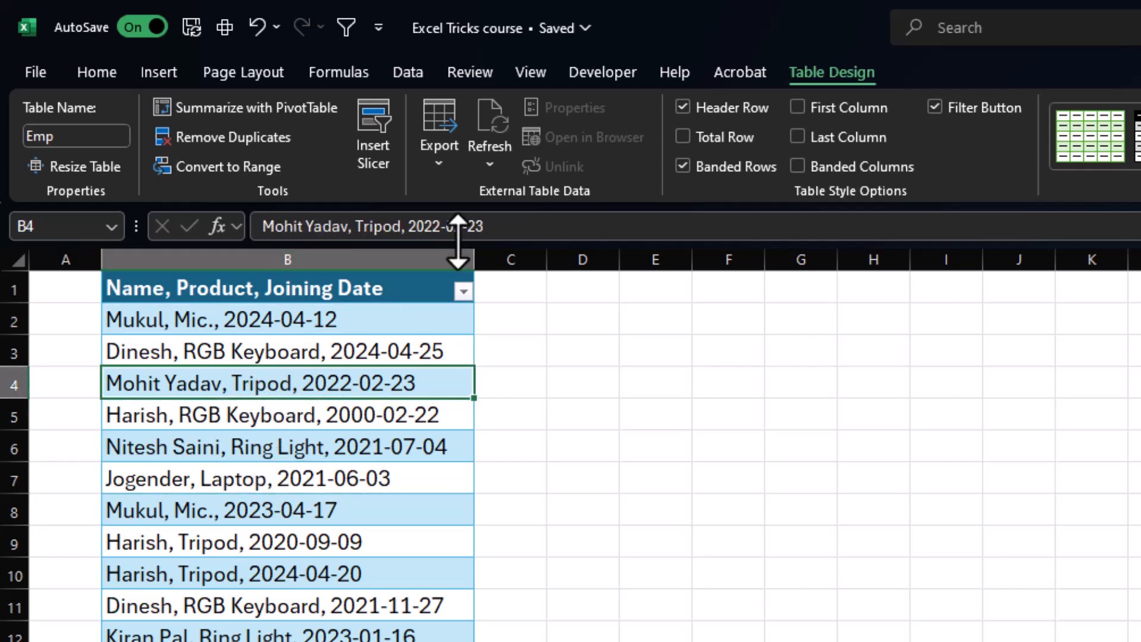
left_click(407, 74)
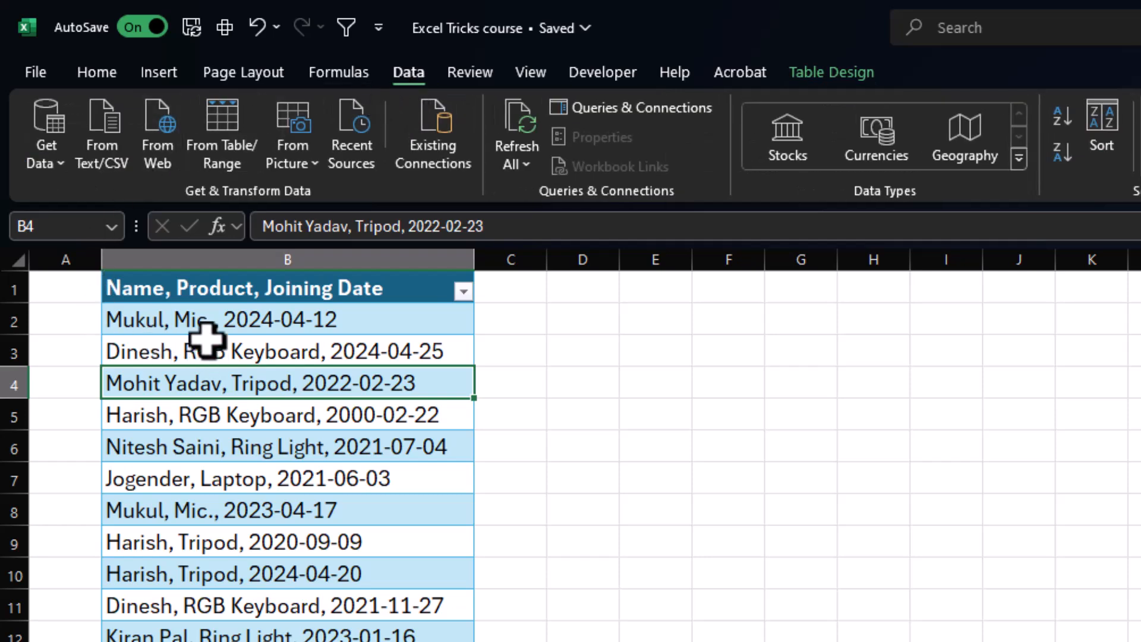
left_click(225, 136)
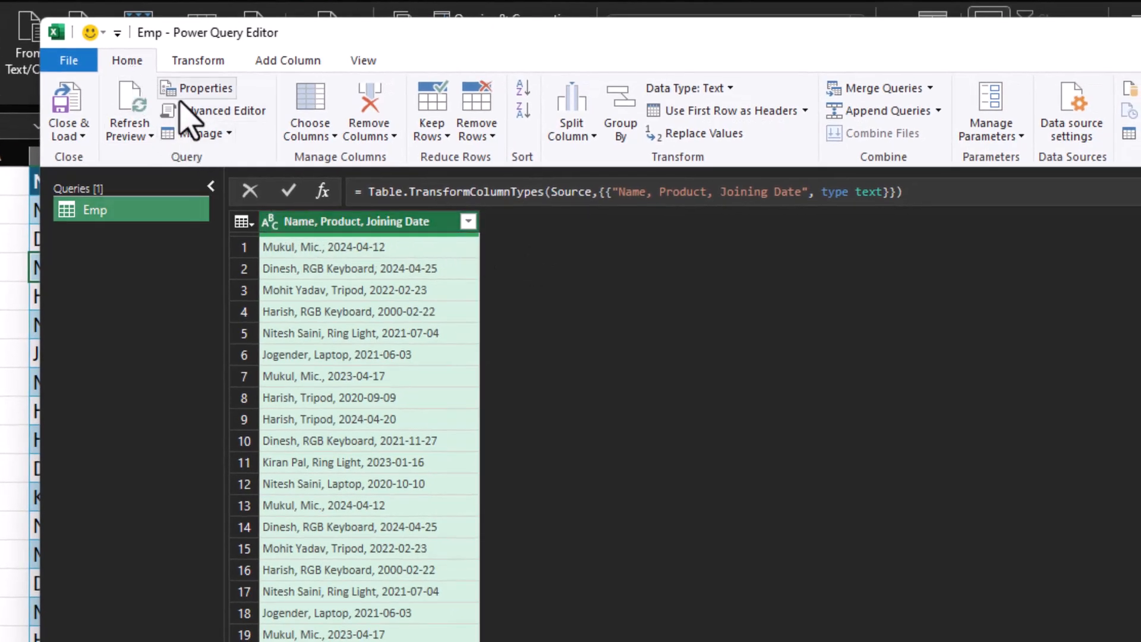
Split the combined column by a custom comma delimiter at each occurrence of the delimiter.
left_click(578, 132)
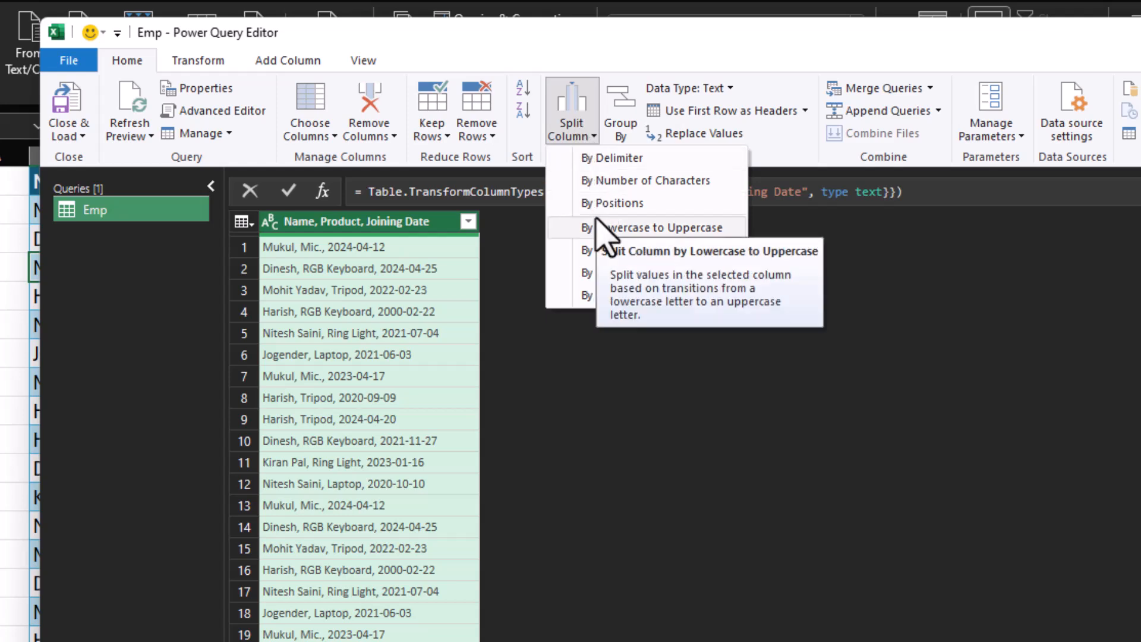
left_click(594, 160)
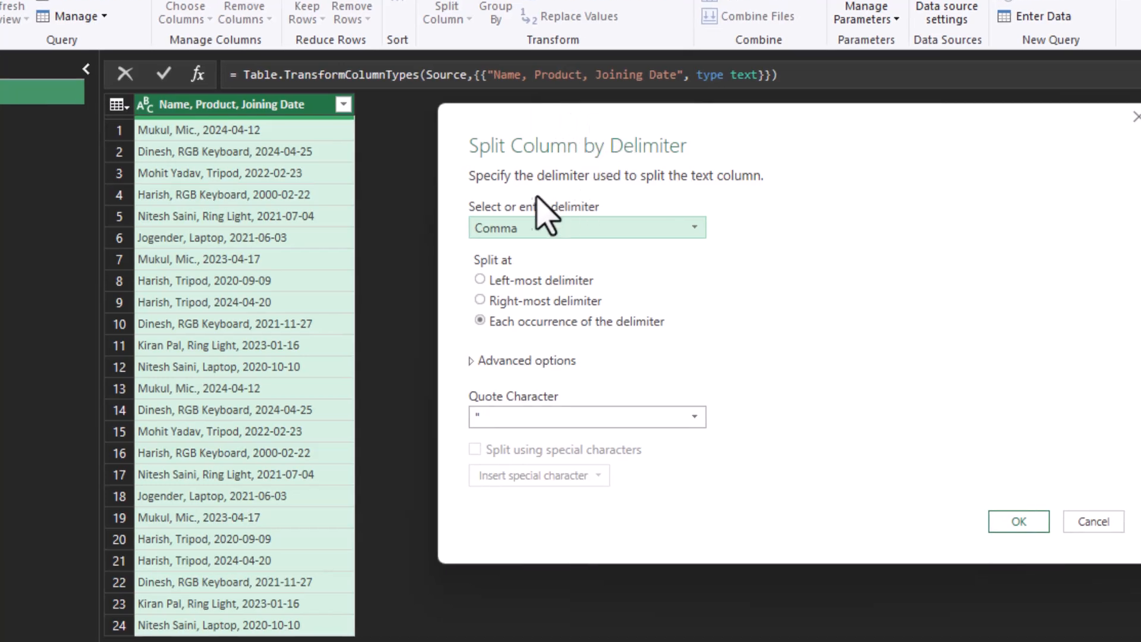
left_click(694, 230)
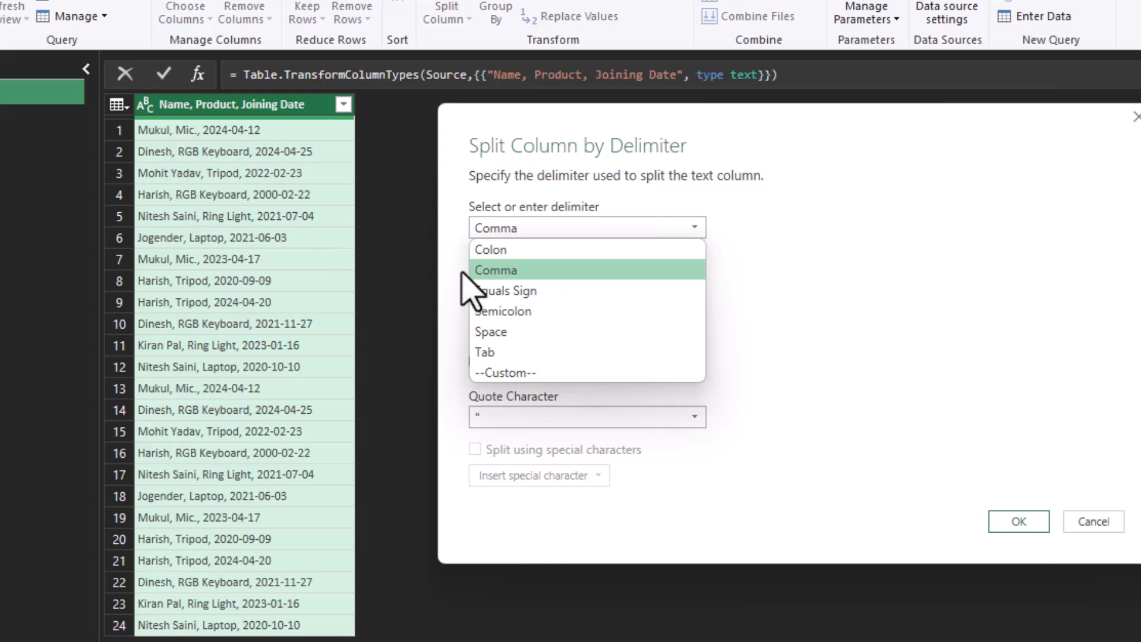
left_click(523, 373)
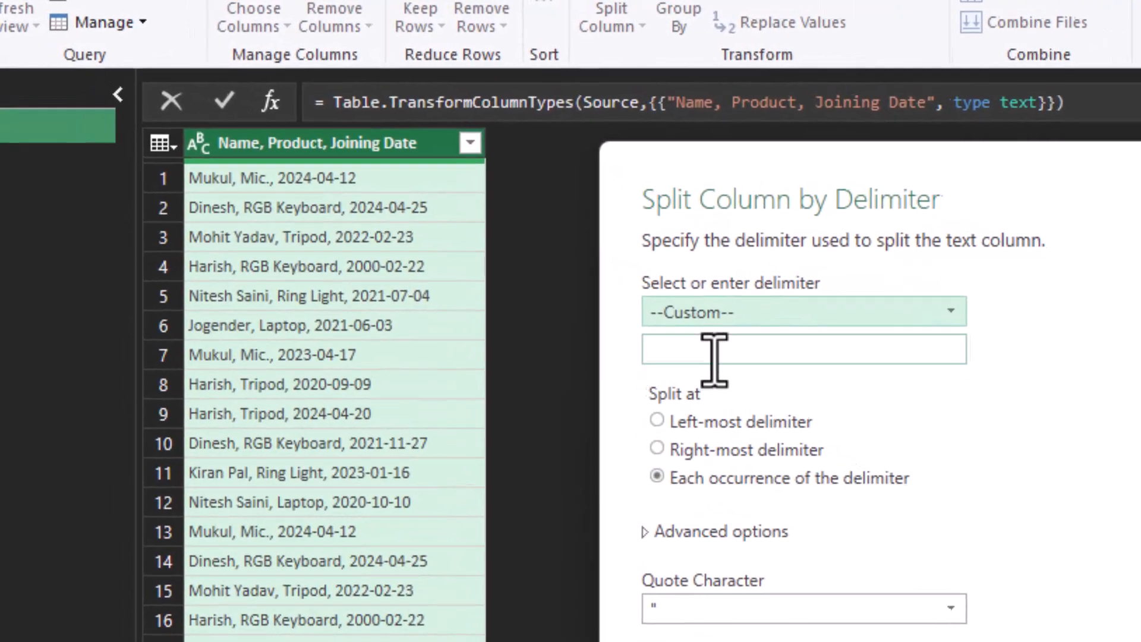
left_click(521, 259)
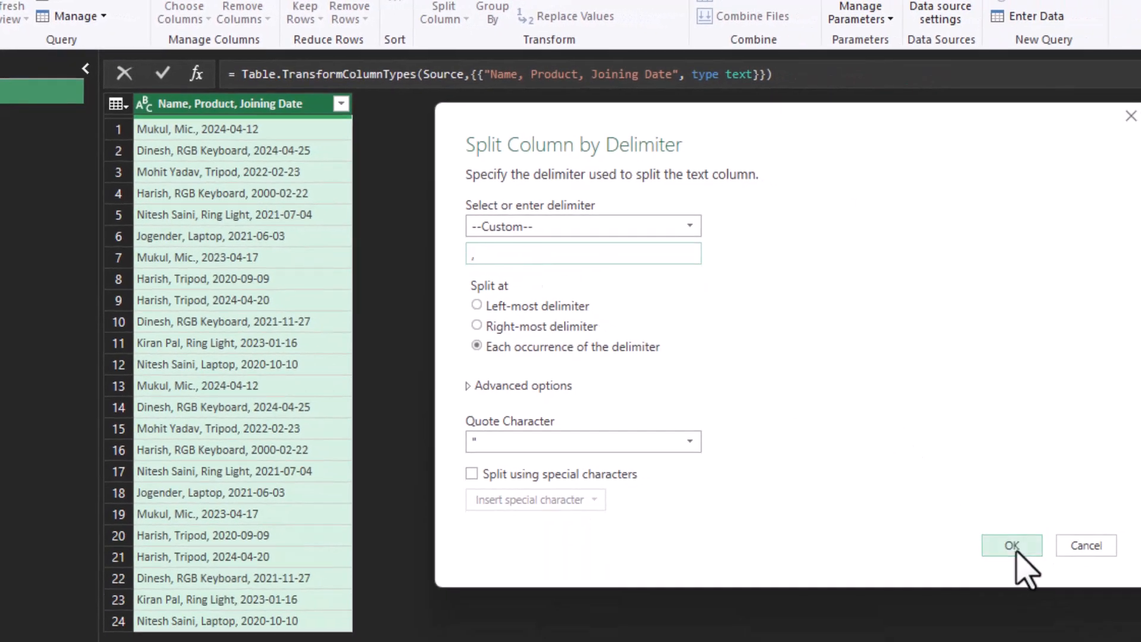
left_click(1016, 552)
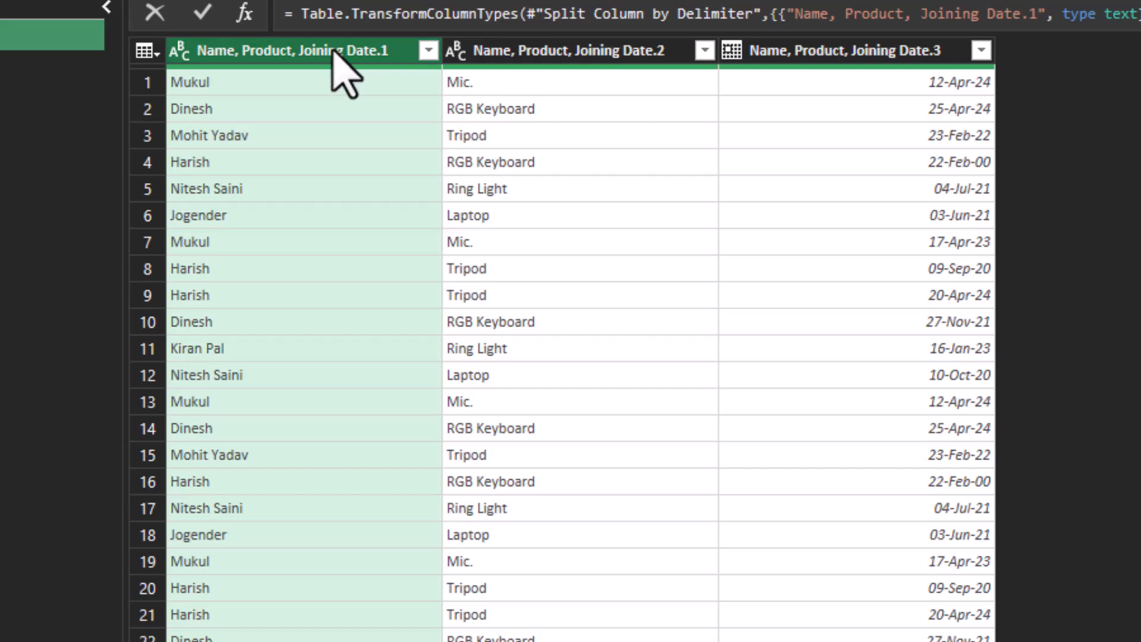
Rename the first split column as Name.
double_click(361, 51)
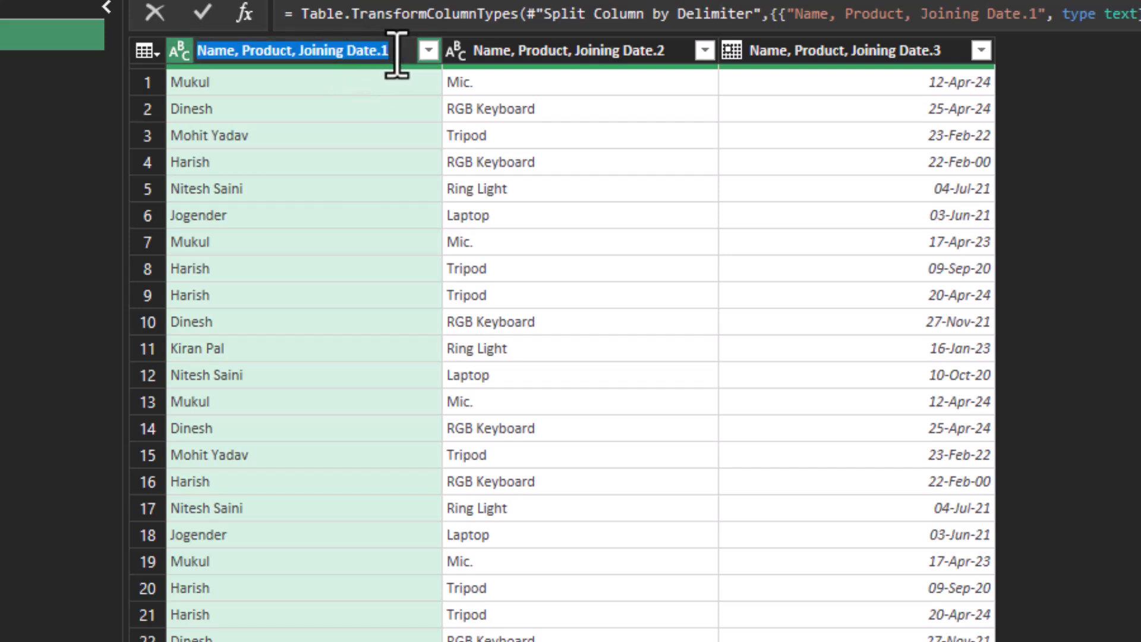
left_click(397, 55)
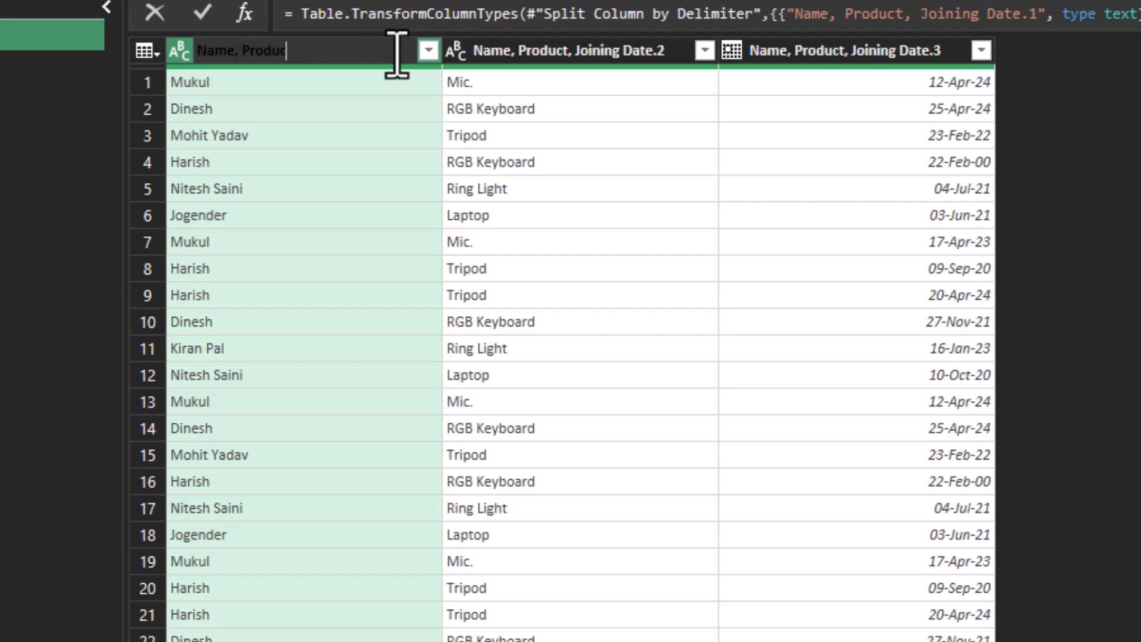
key("BackSpace")
key("Return")
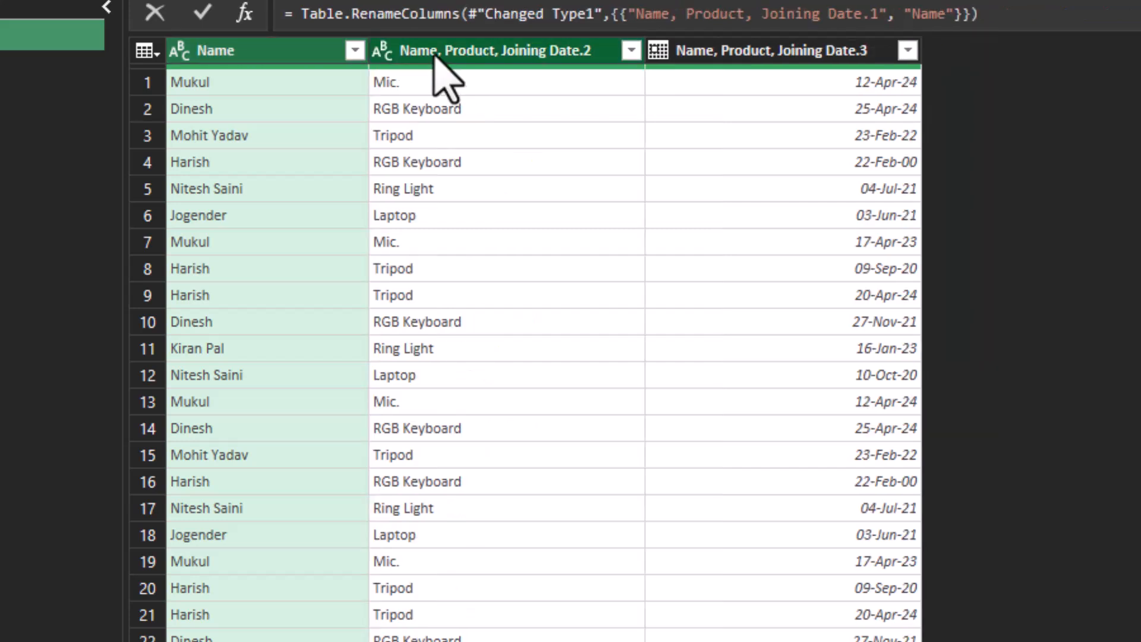
Rename the second split column as Product.
double_click(449, 53)
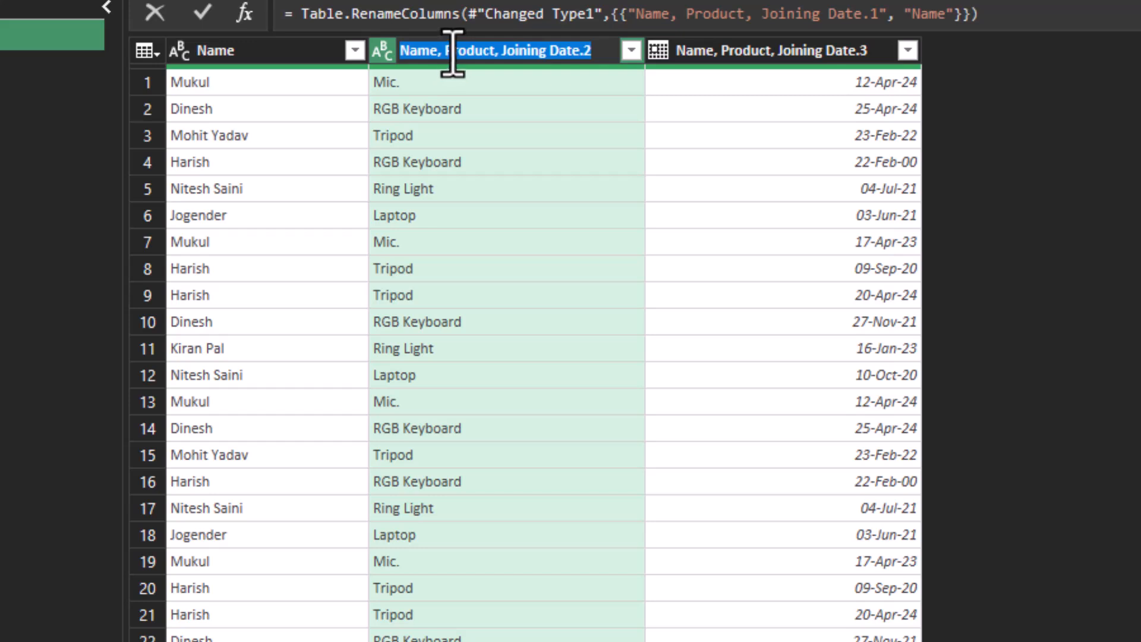
left_click(449, 54)
key("BackSpace")
key("BackSpace")
key("BackSpace")
key("BackSpace")
key("BackSpace")
key("BackSpace")
left_click(579, 60)
key("Return")
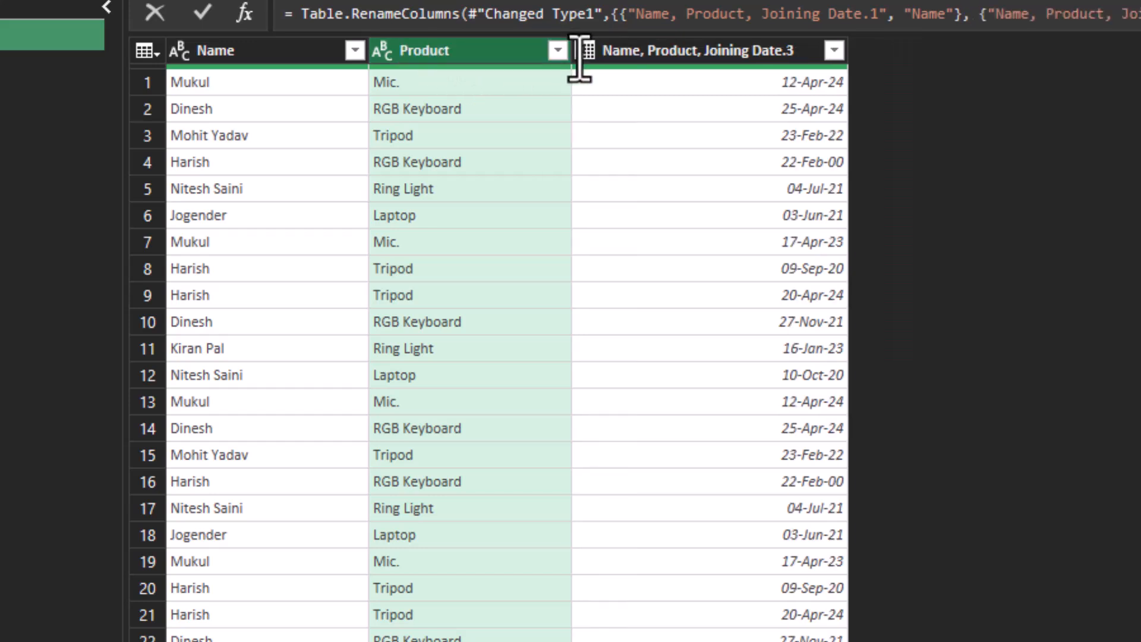
Rename the third split column as Joining Date.
left_click(694, 52)
double_click(702, 53)
left_click(713, 53)
key("Left")
key("Left")
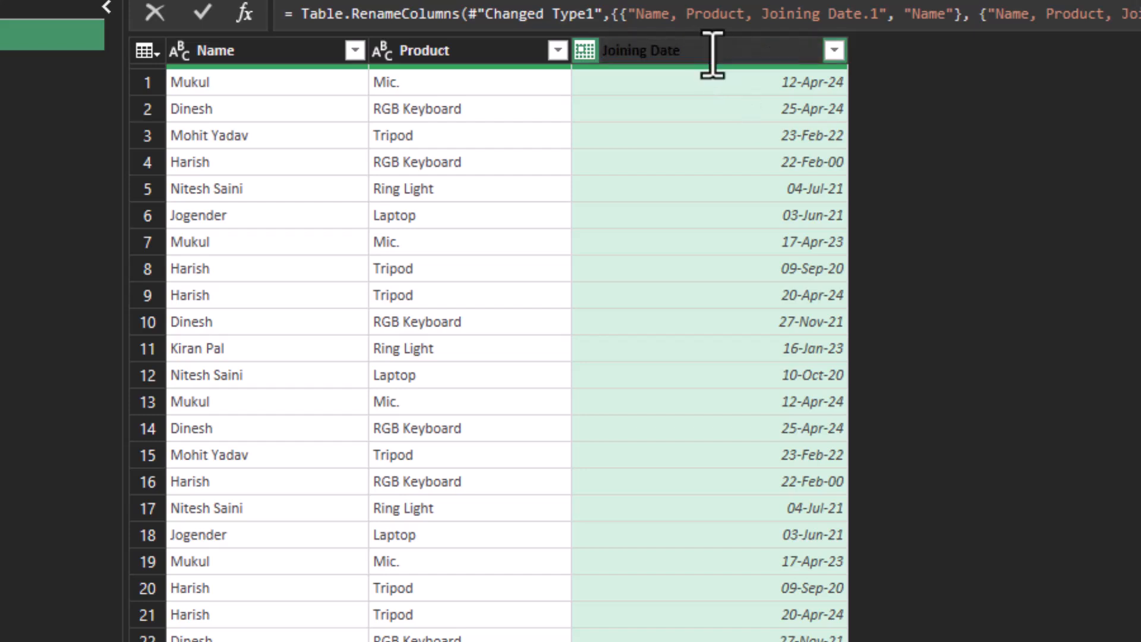
key("Return")
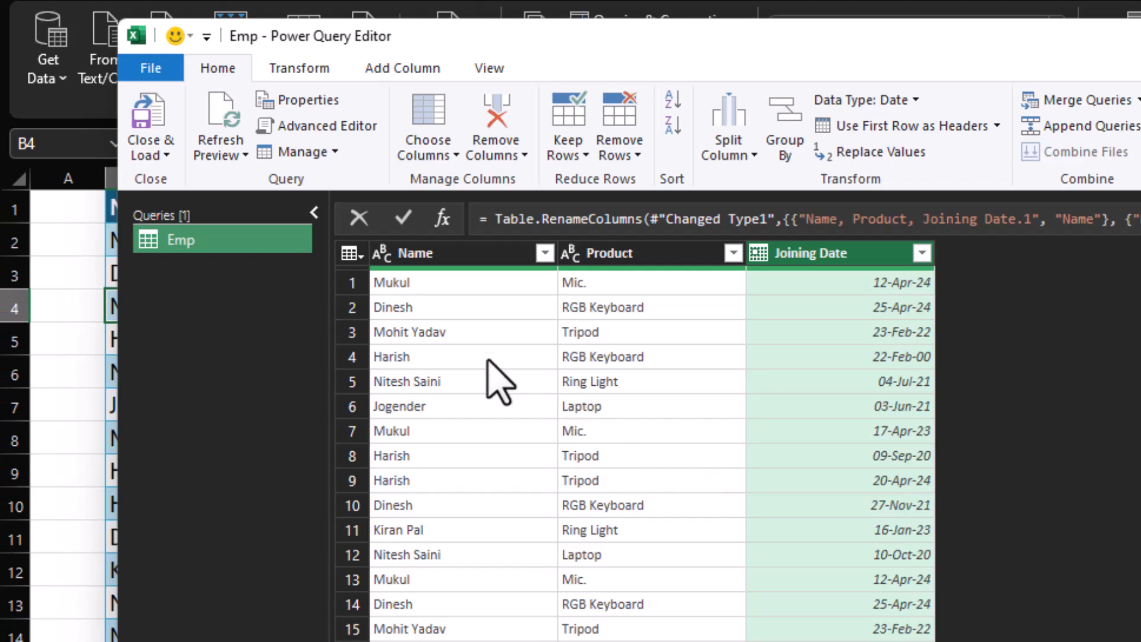
Close the query and load its result as a table on the existing worksheet data1, starting at cell D1.
left_click(159, 156)
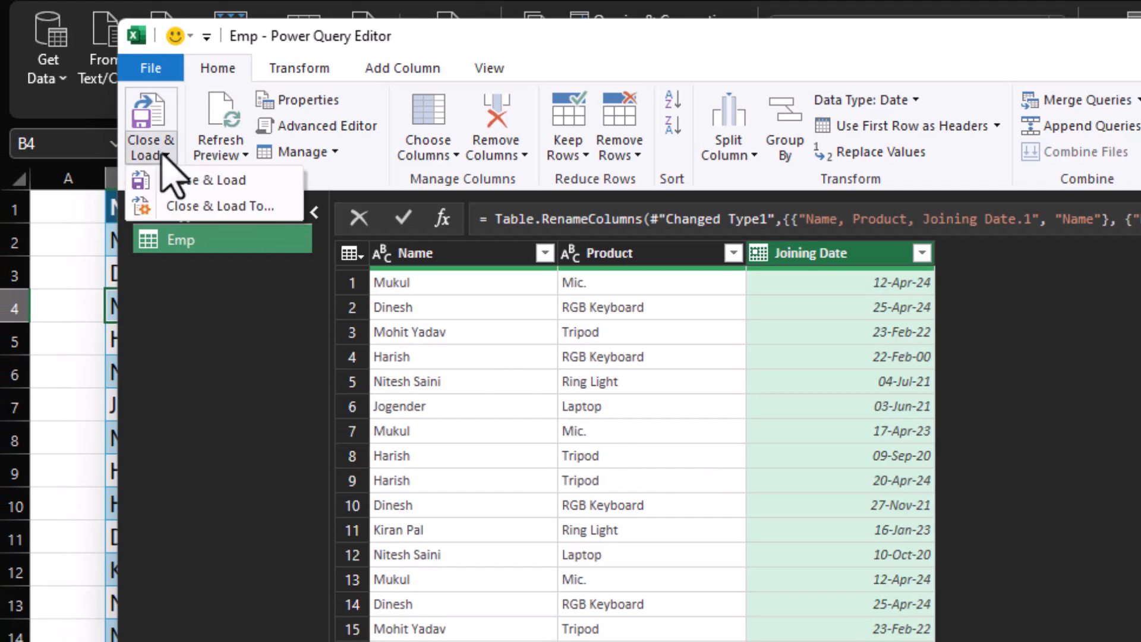
left_click(215, 208)
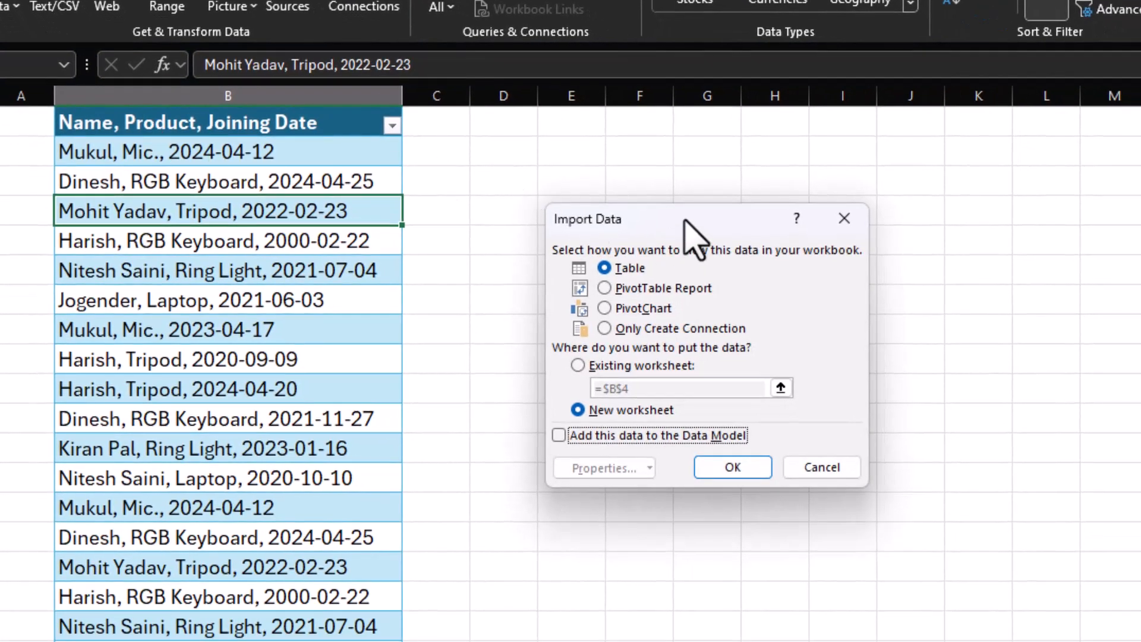
left_click_drag(683, 219, 654, 204)
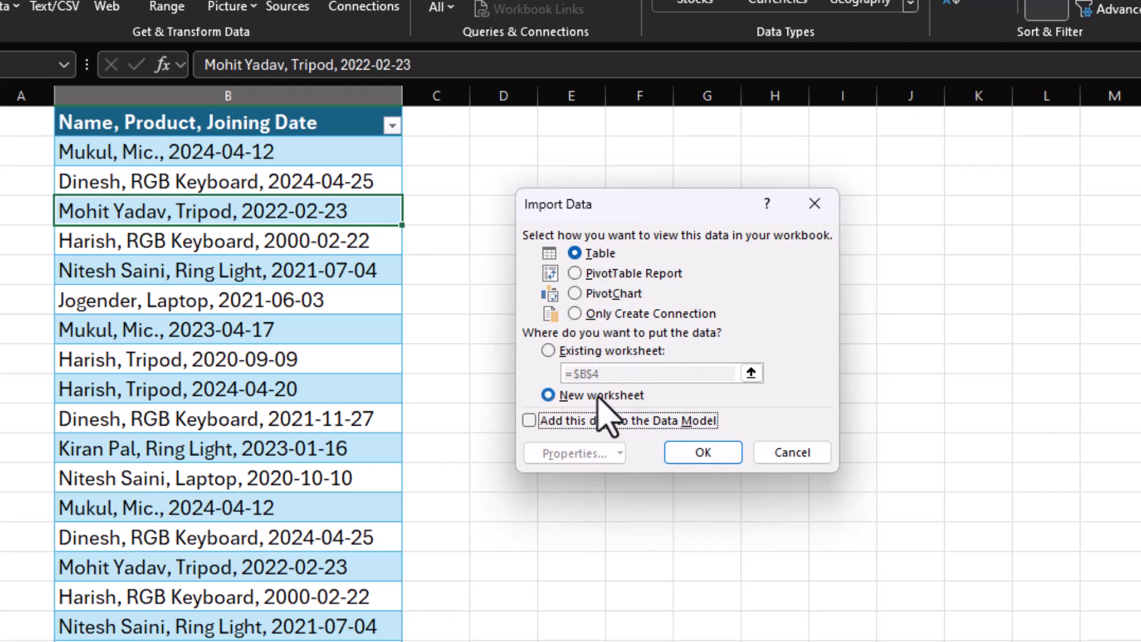
left_click(548, 350)
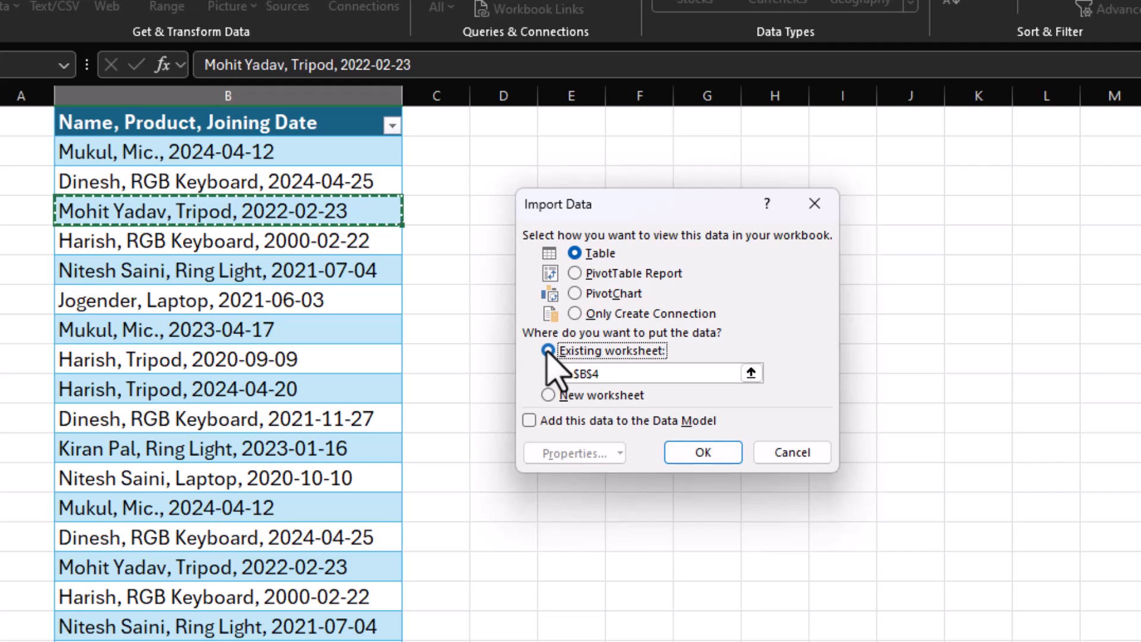
left_click(609, 373)
key("BackSpace")
key("BackSpace")
key("BackSpace")
key("BackSpace")
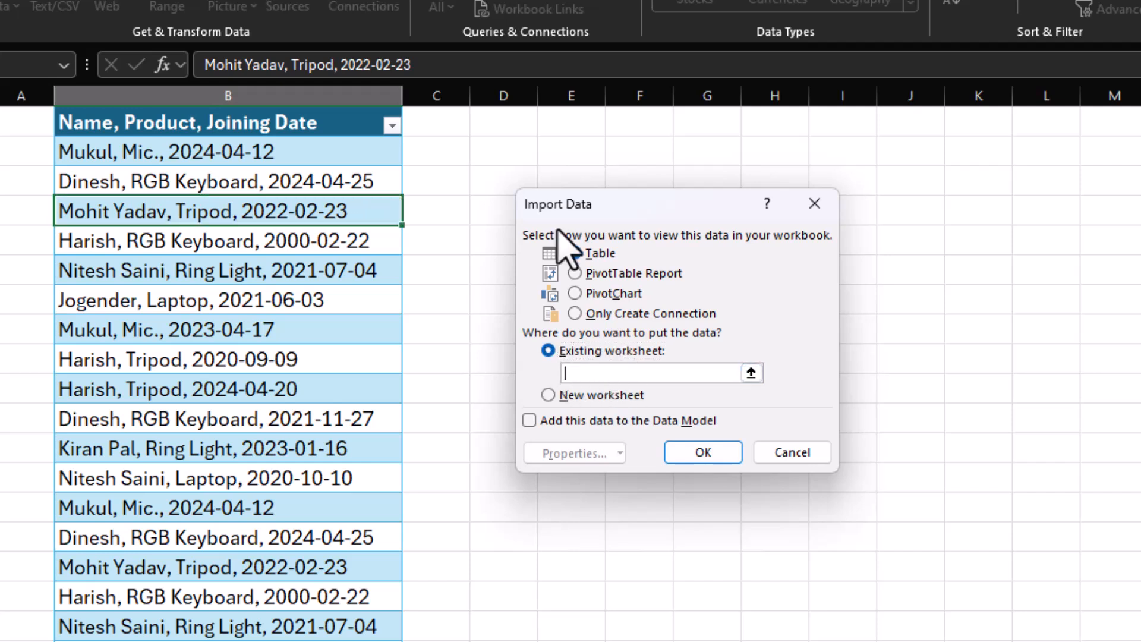
left_click(516, 120)
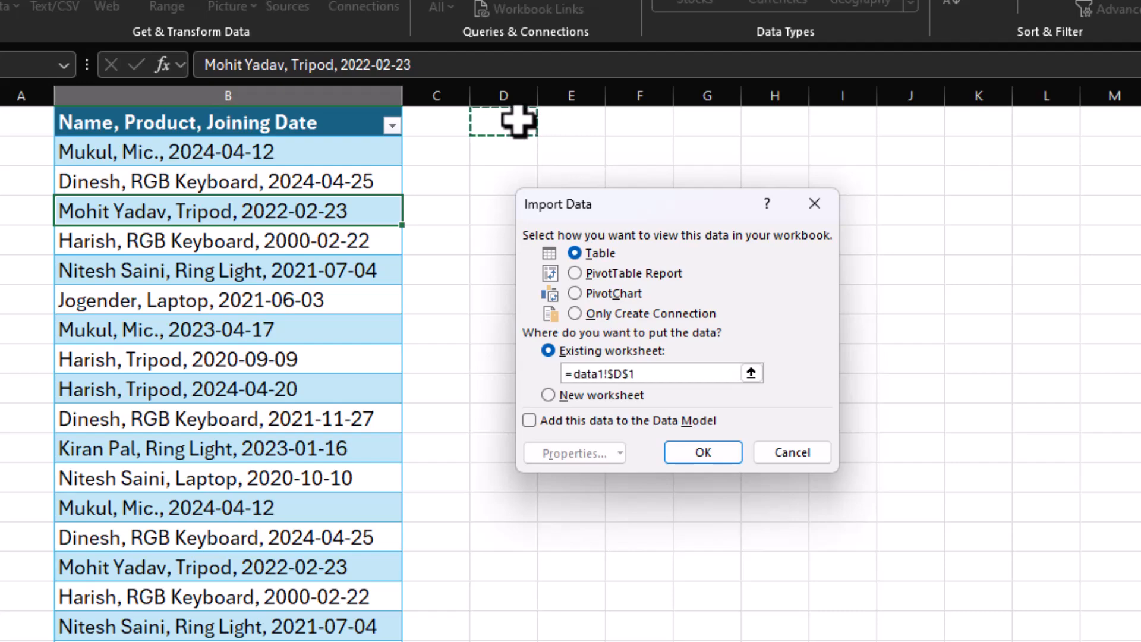
left_click(693, 452)
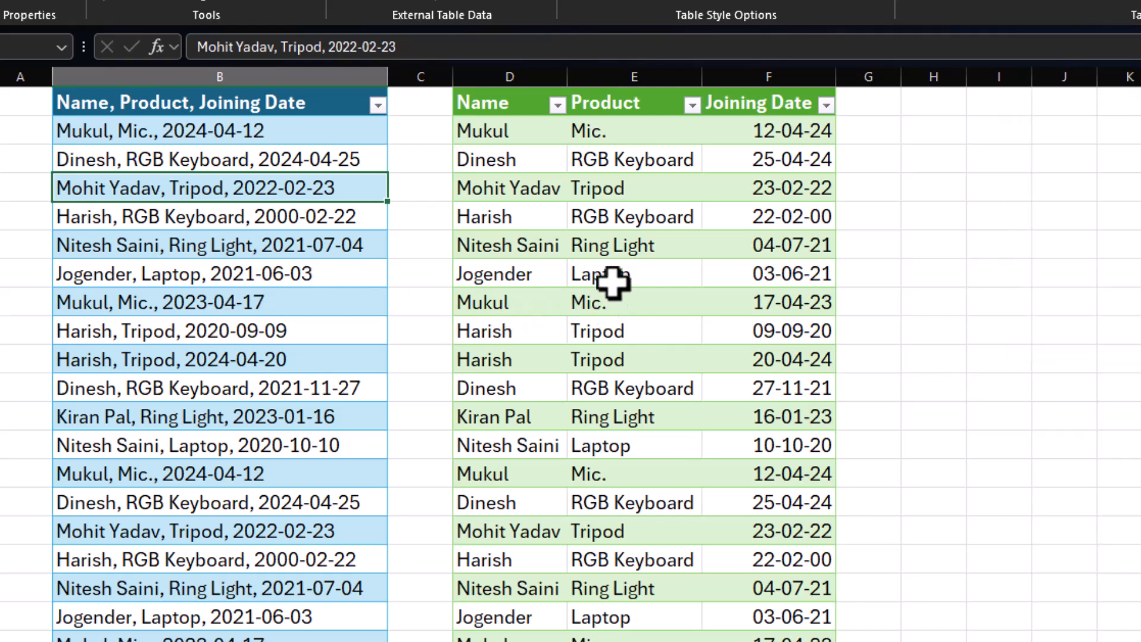
Change the date of the RGB Keyboard entry in source cell B3 to 2020-04-25.
left_click(614, 247)
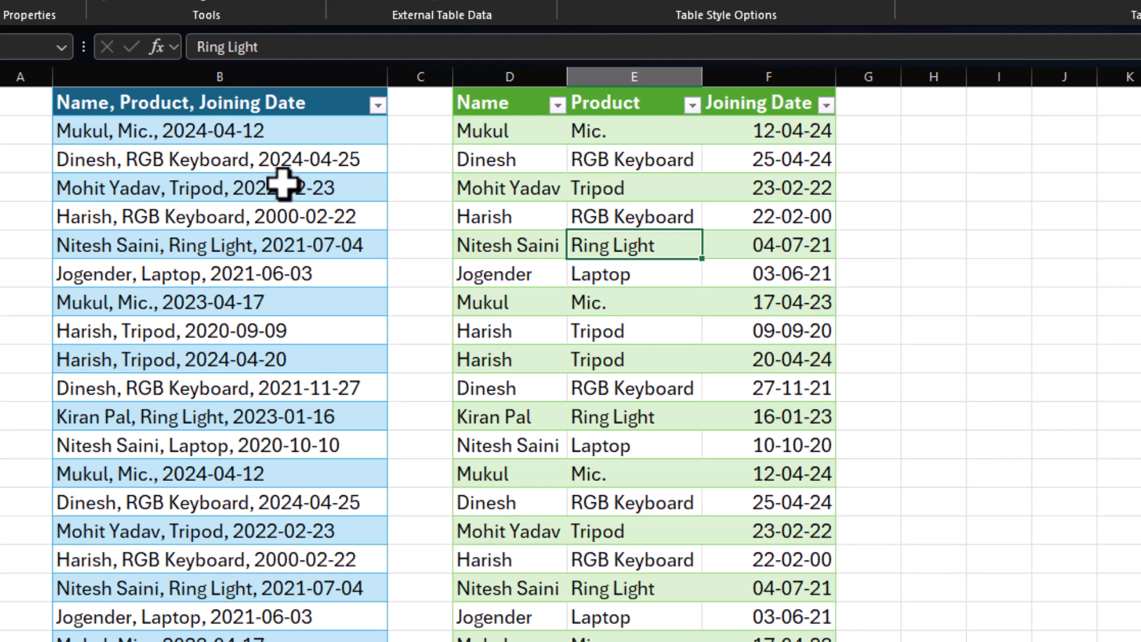
left_click(183, 157)
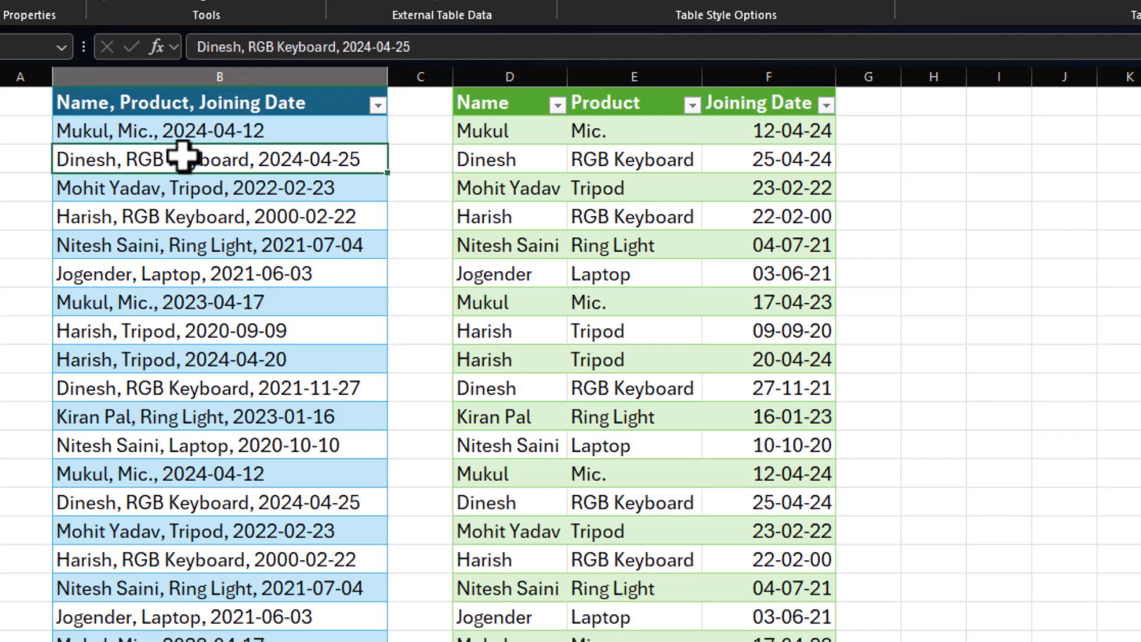
double_click(182, 157)
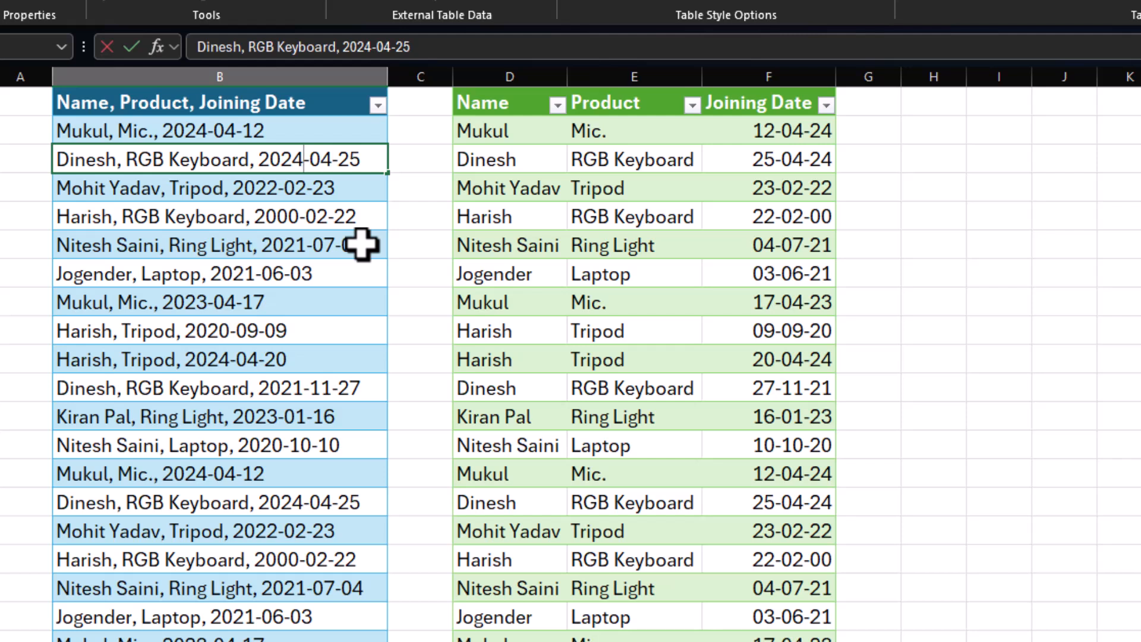
key("BackSpace")
type("0")
key("Return")
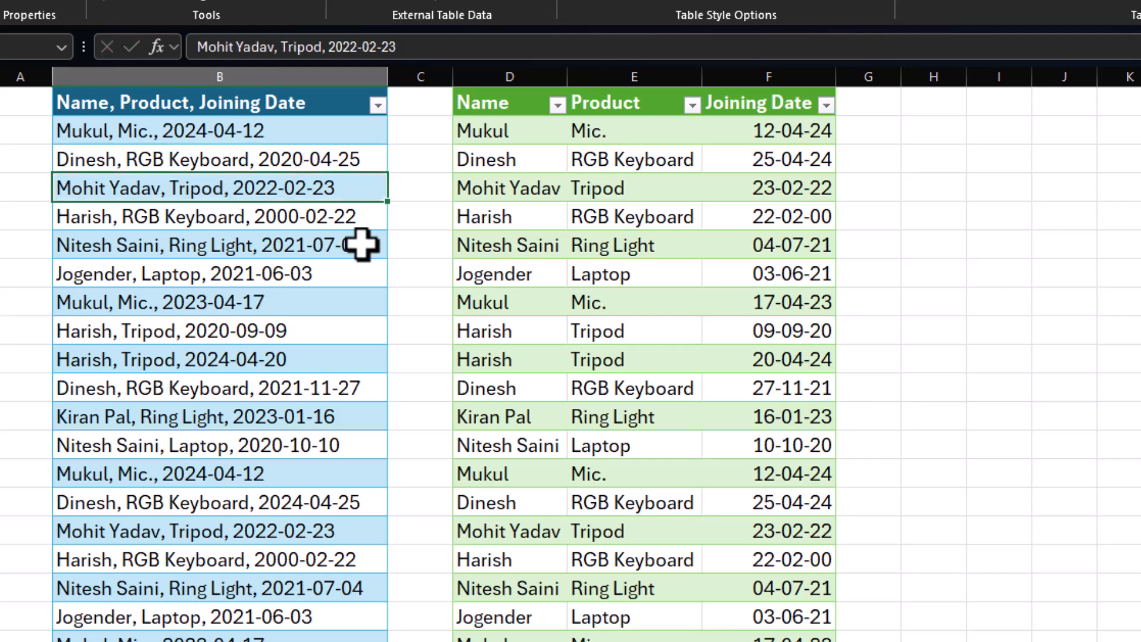
Refresh the query output table in columns D to F to pull in the edited source data.
left_click(587, 185)
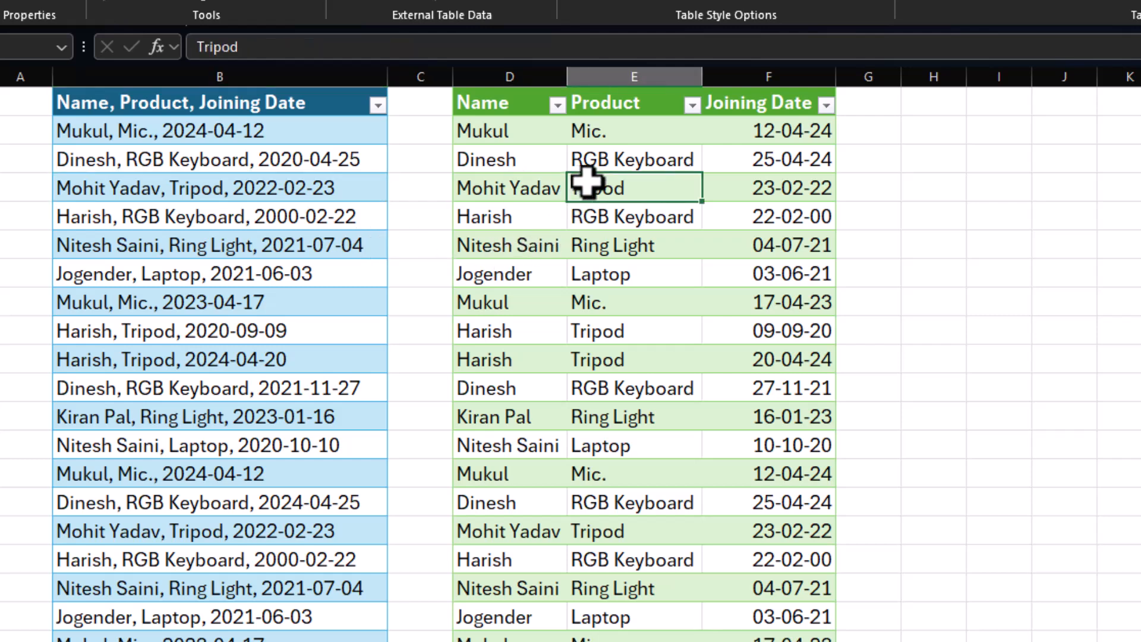
right_click(588, 187)
left_click(651, 372)
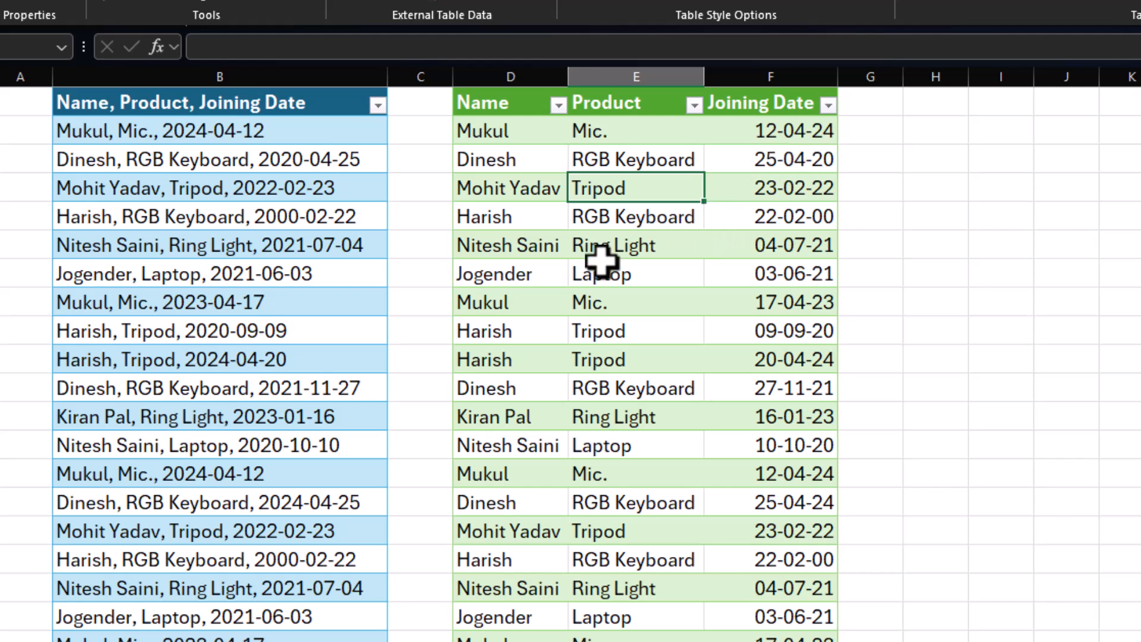
Copy the source table's second-to-last entry (Ring Light, 2023-01-16) into the first empty row beneath the source table.
left_click(284, 246)
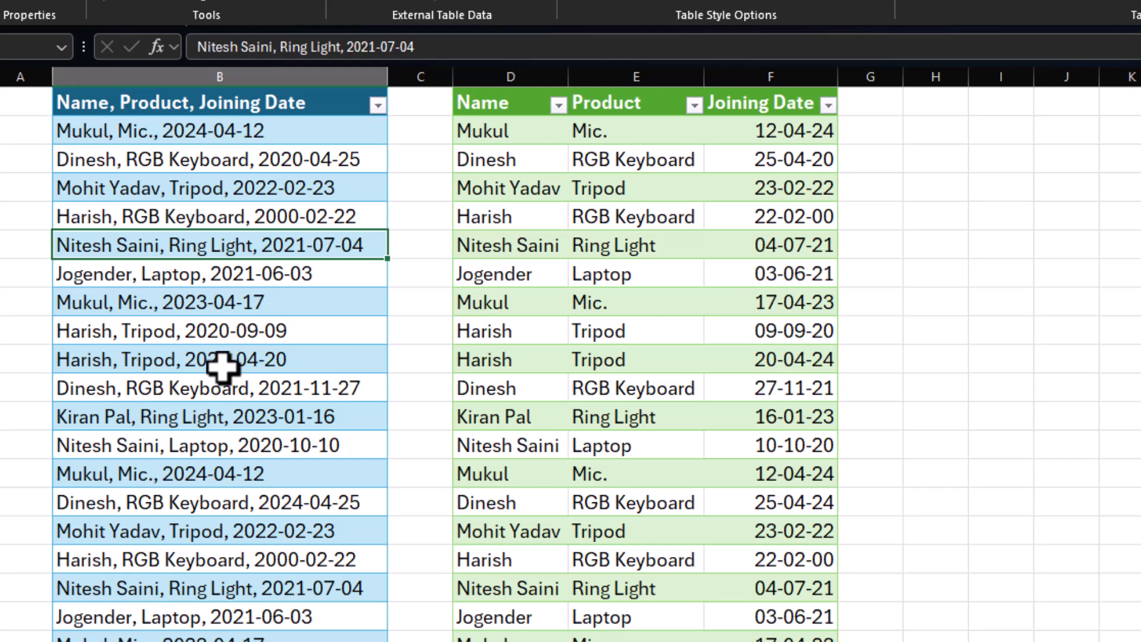
scroll(226, 372, "down", 3)
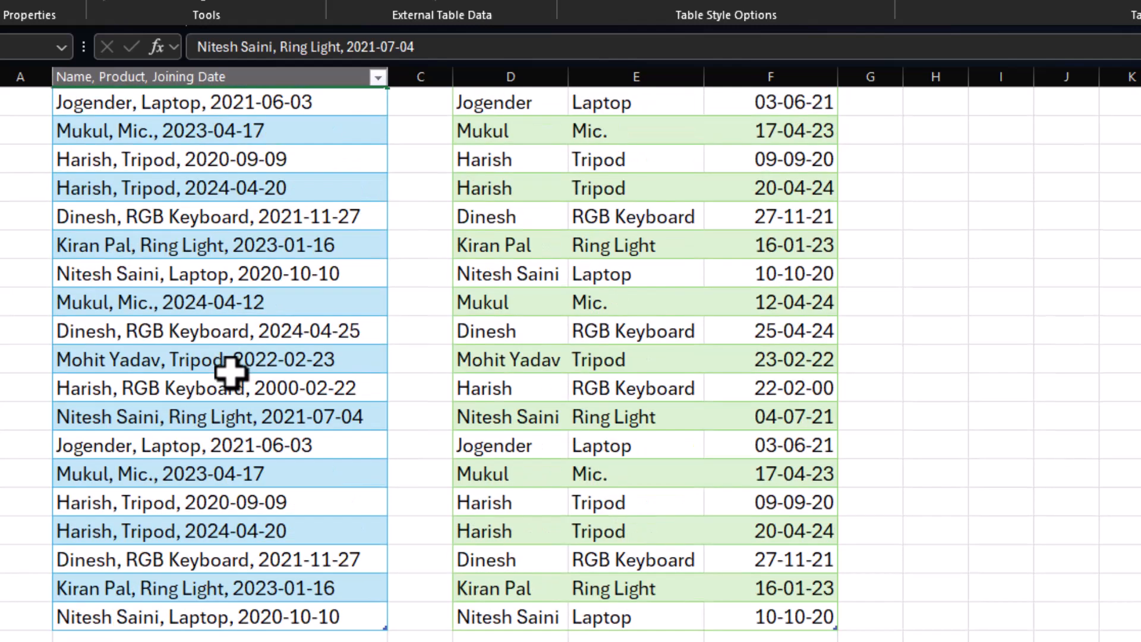
left_click(89, 506)
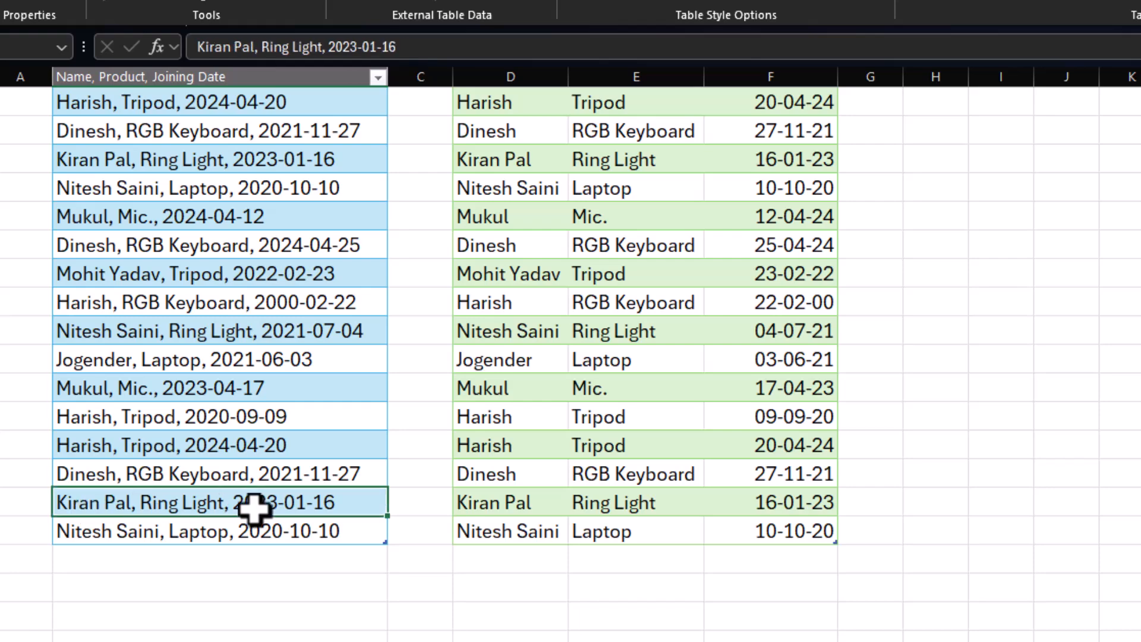
key("ctrl+c")
left_click(137, 553)
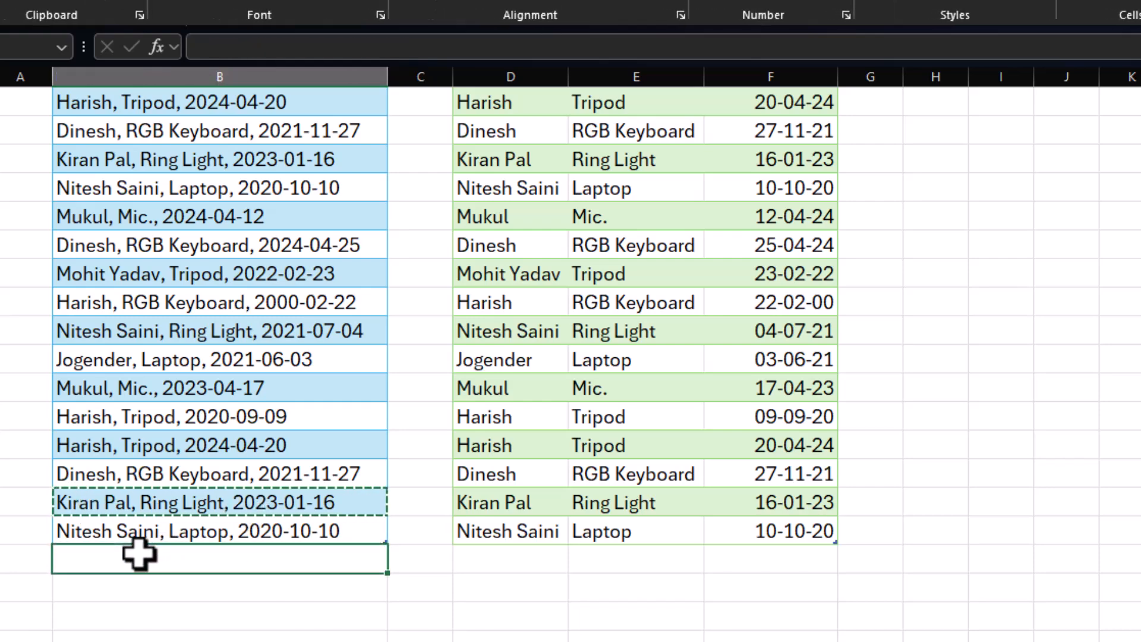
key("ctrl+v")
left_click(278, 467)
Refresh the green query output table to bring in the newly added source row, and check its last row.
scroll(276, 463, "up", 3)
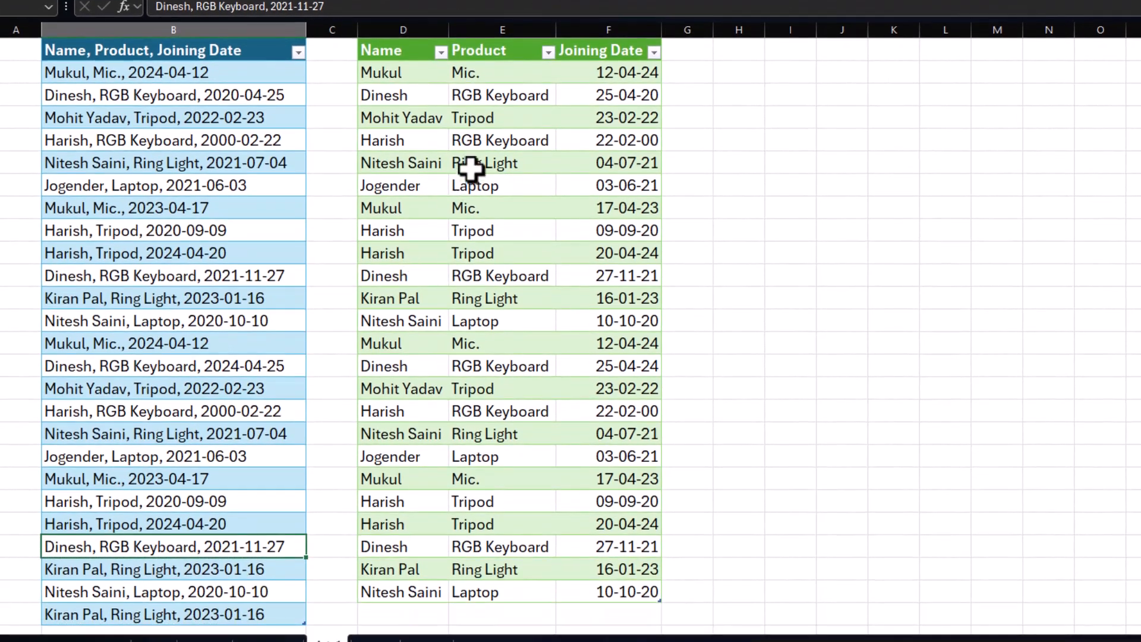
left_click(473, 190)
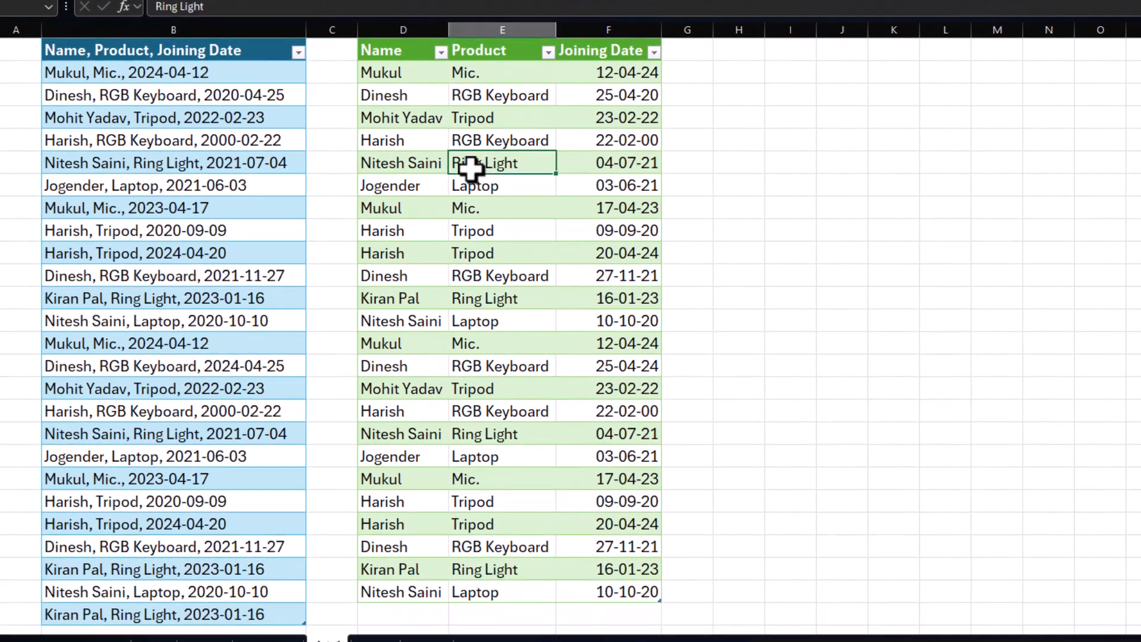
right_click(473, 190)
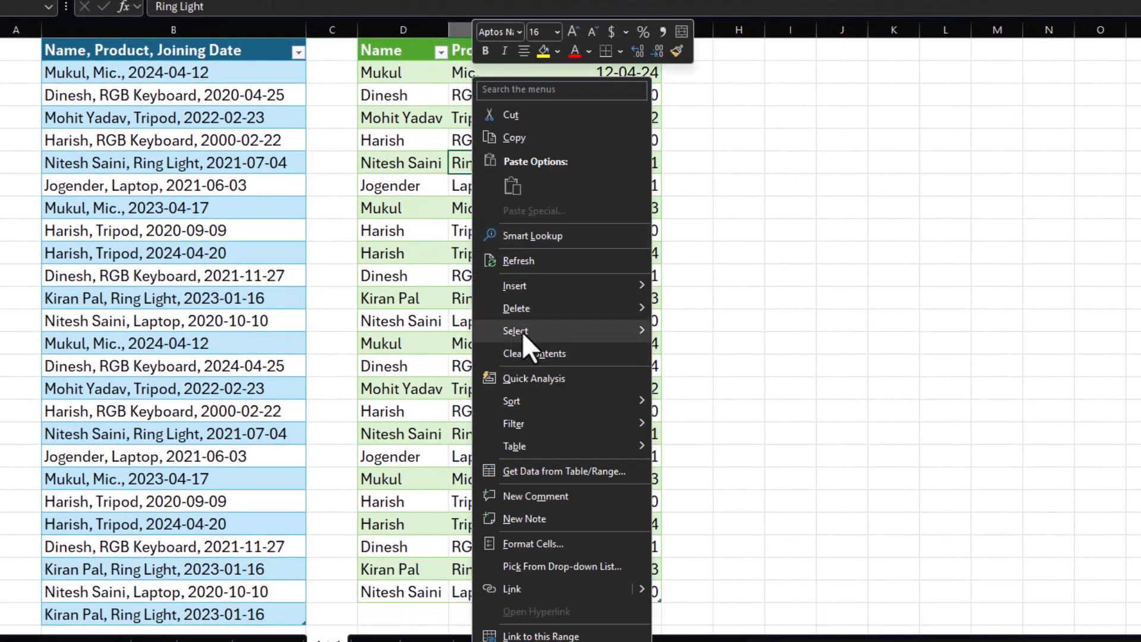
left_click(525, 259)
scroll(489, 400, "down", 1)
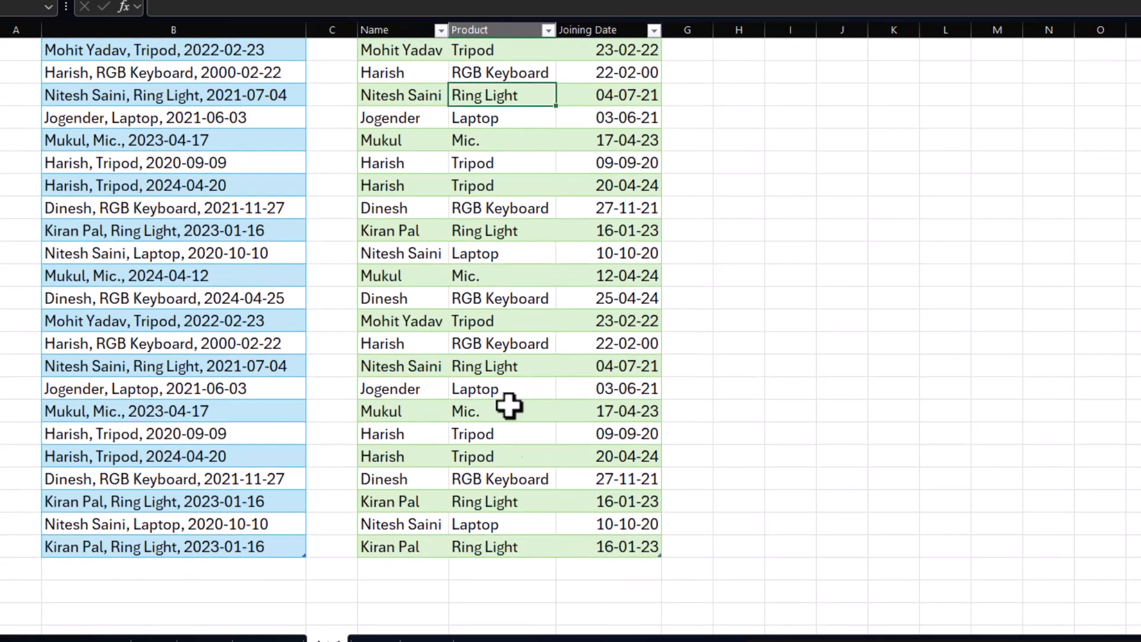
scroll(483, 364, "up", 1)
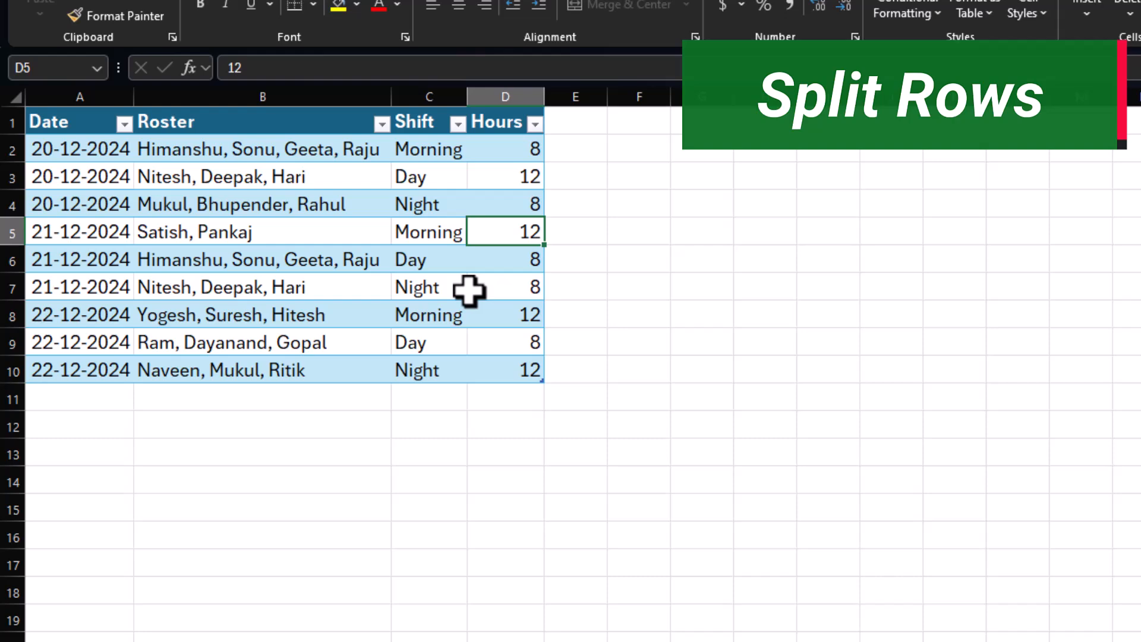
Examine the roster table's dates, comma-separated names, shifts and hours.
left_click(86, 153)
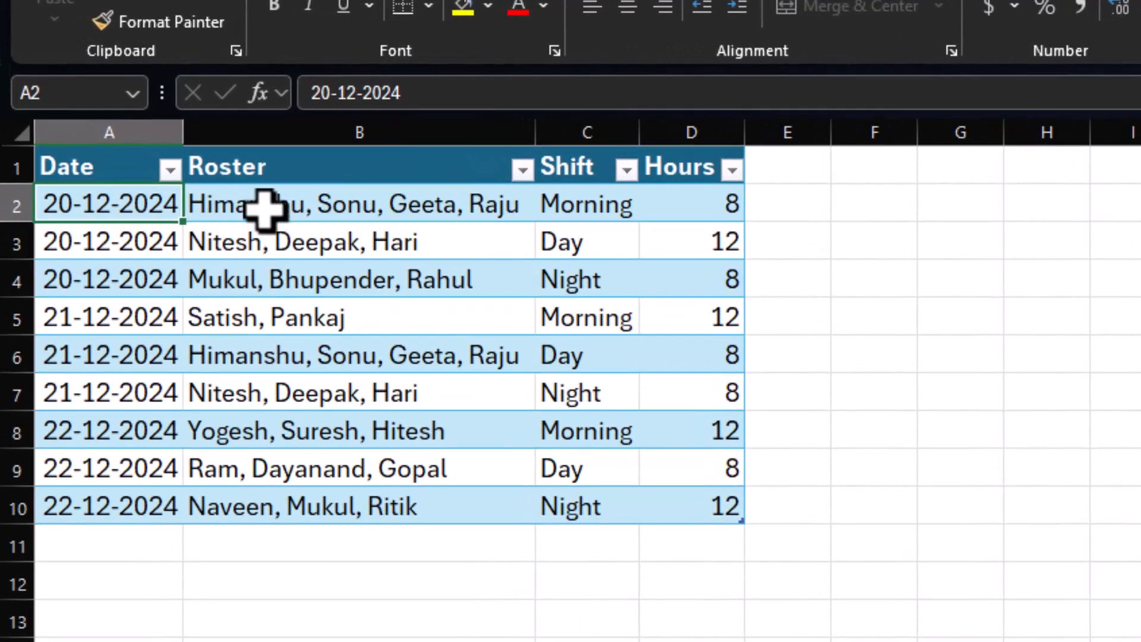
left_click(209, 151)
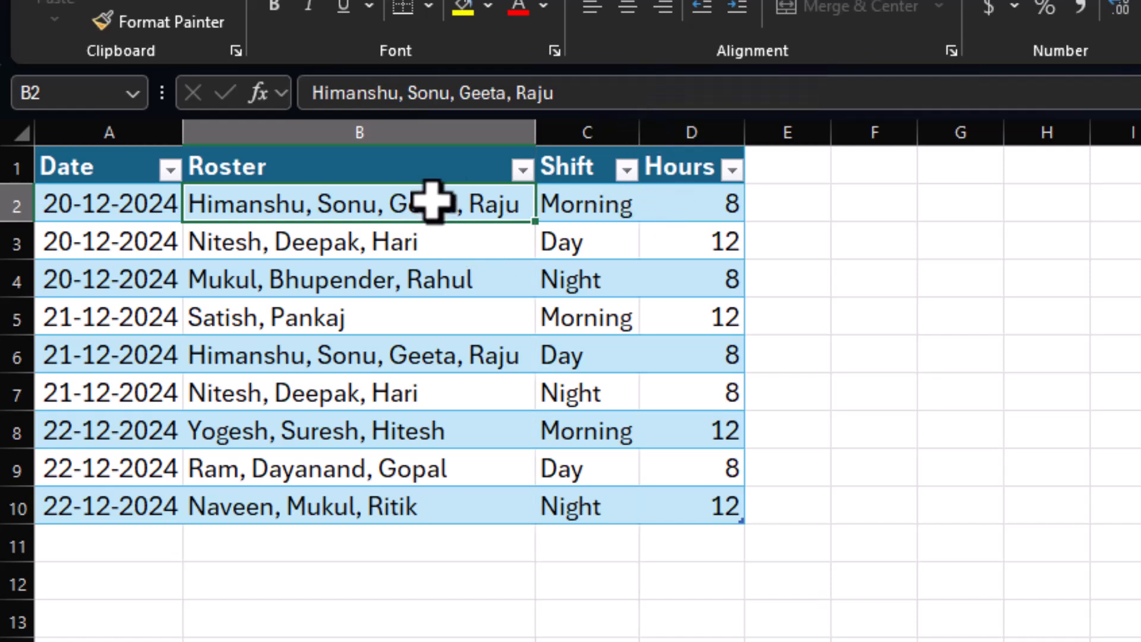
left_click(561, 243)
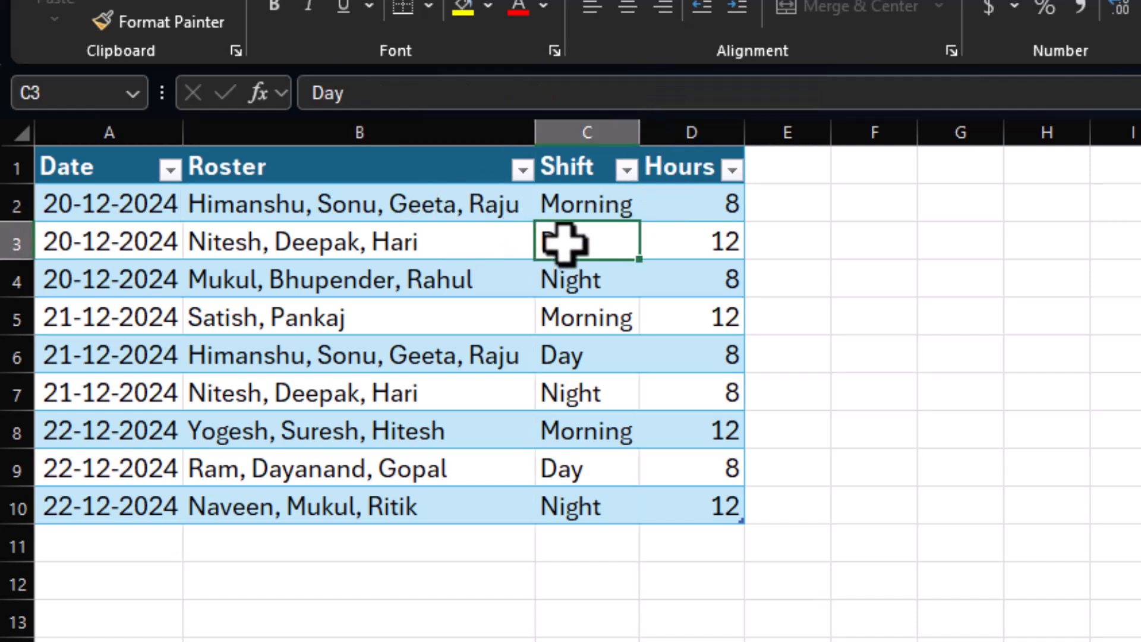
left_click(230, 242)
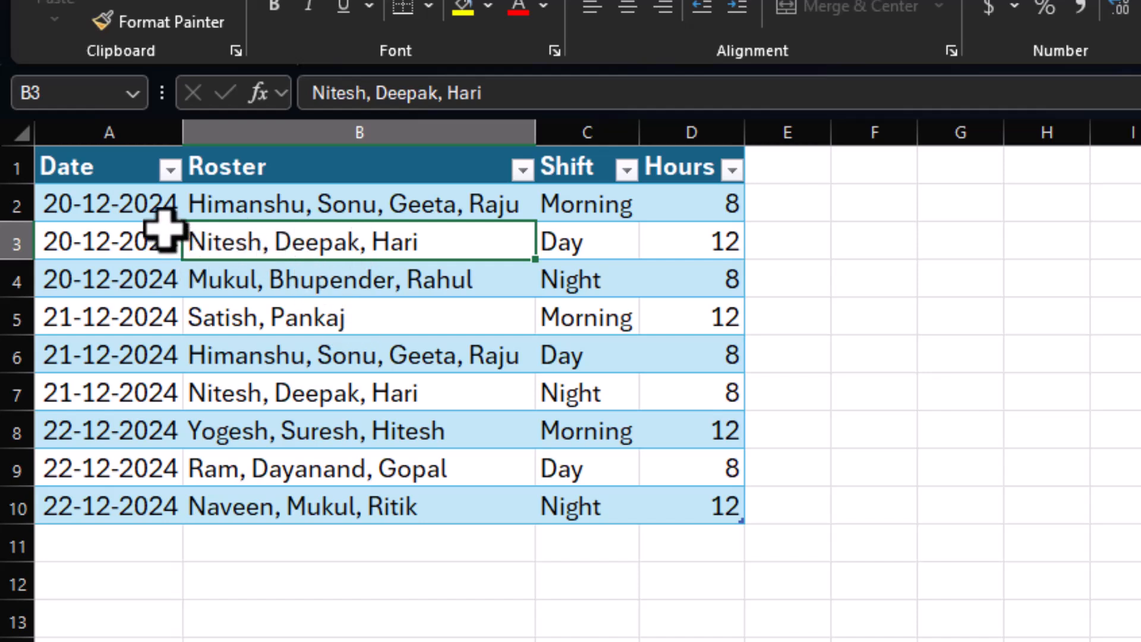
left_click(237, 199)
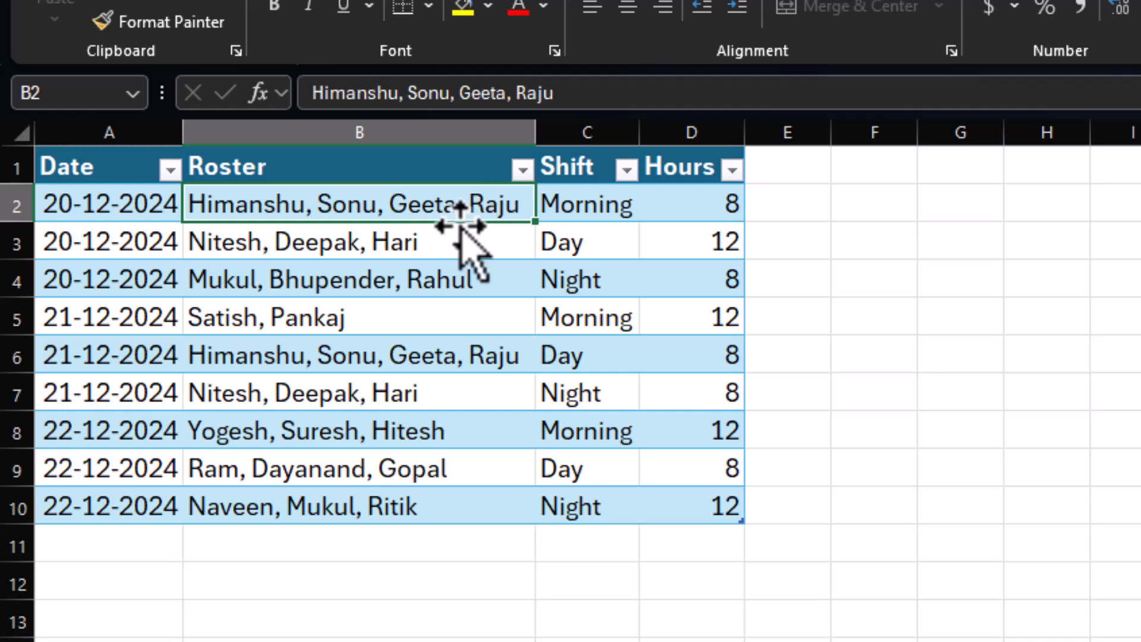
left_click(439, 248)
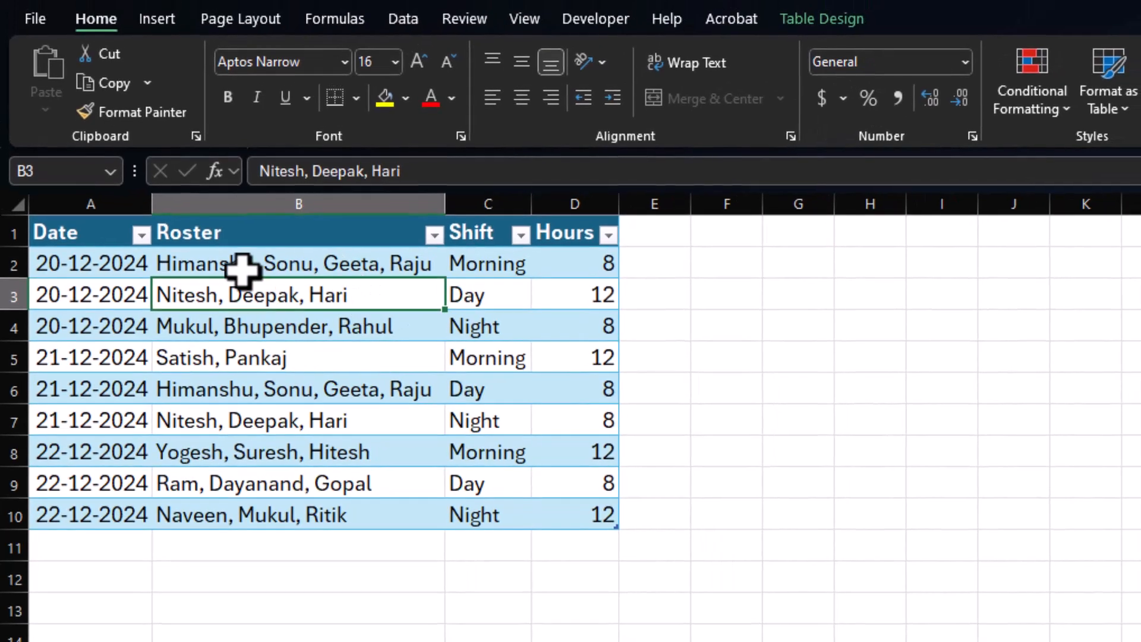
Create a Power Query from the roster table.
left_click(310, 346)
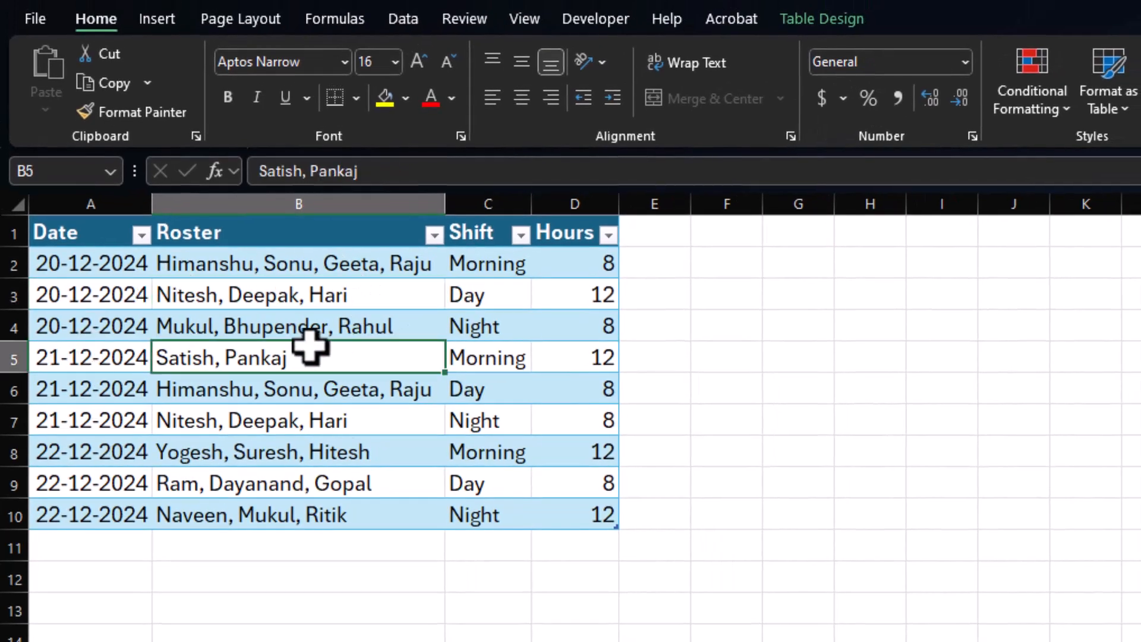
left_click(404, 19)
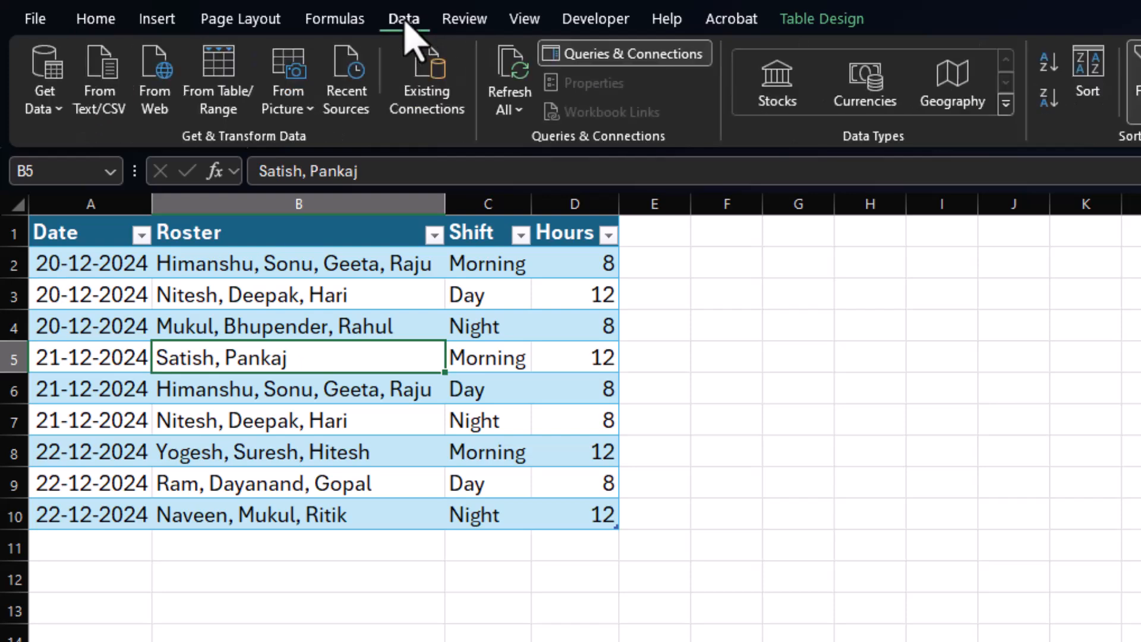
left_click(229, 98)
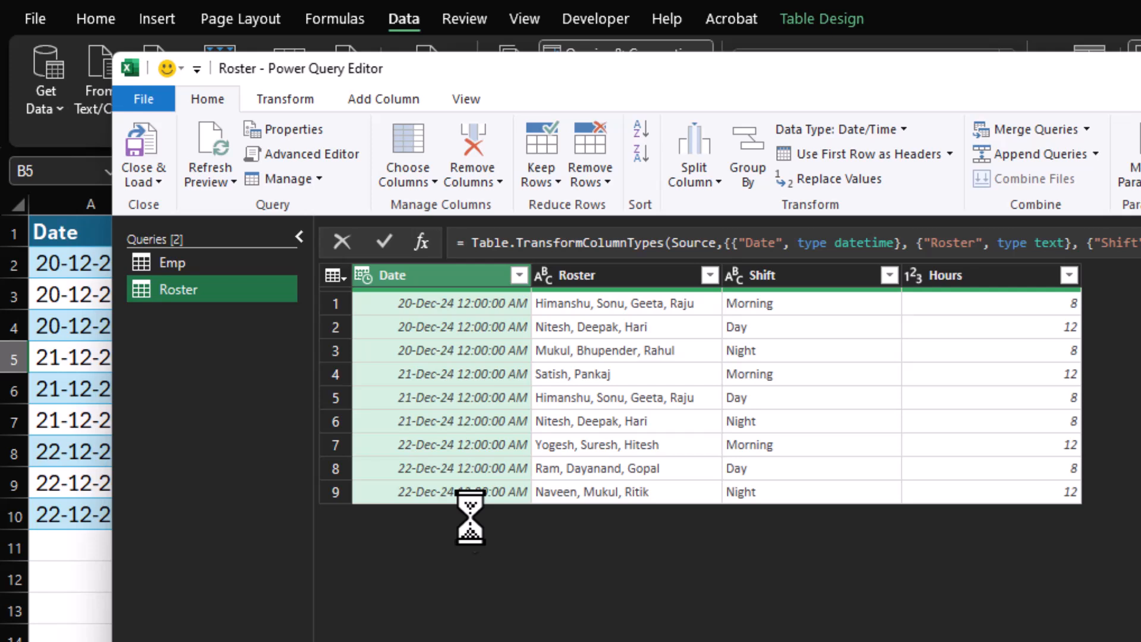
Split the Roster column into rows at each occurrence of a custom delimiter, a comma followed by a space.
left_click(591, 277)
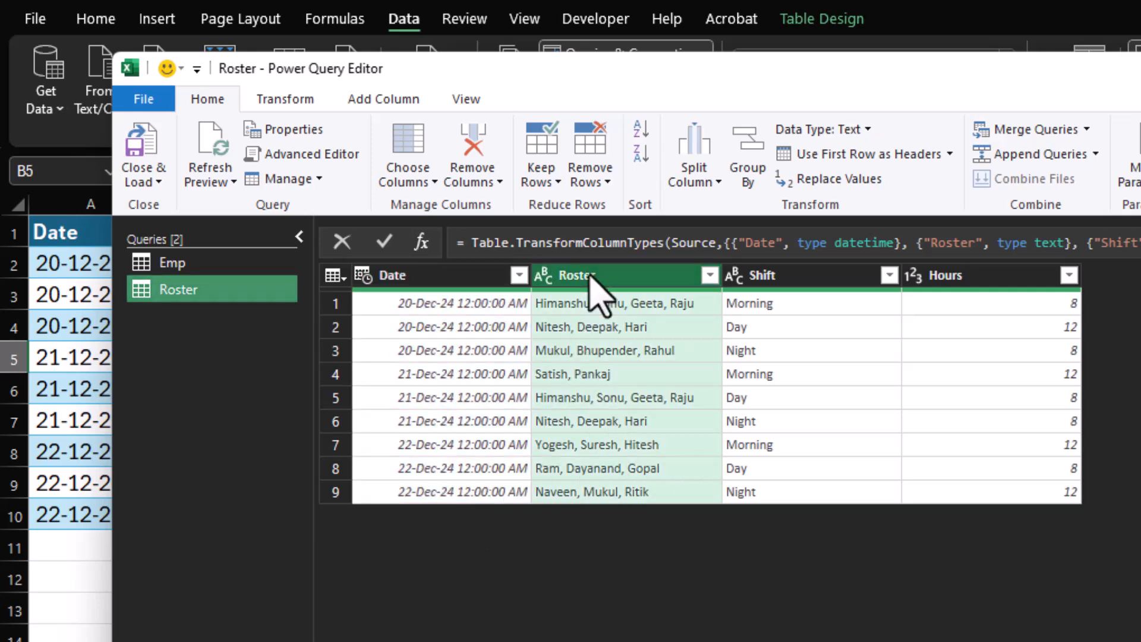
left_click(702, 173)
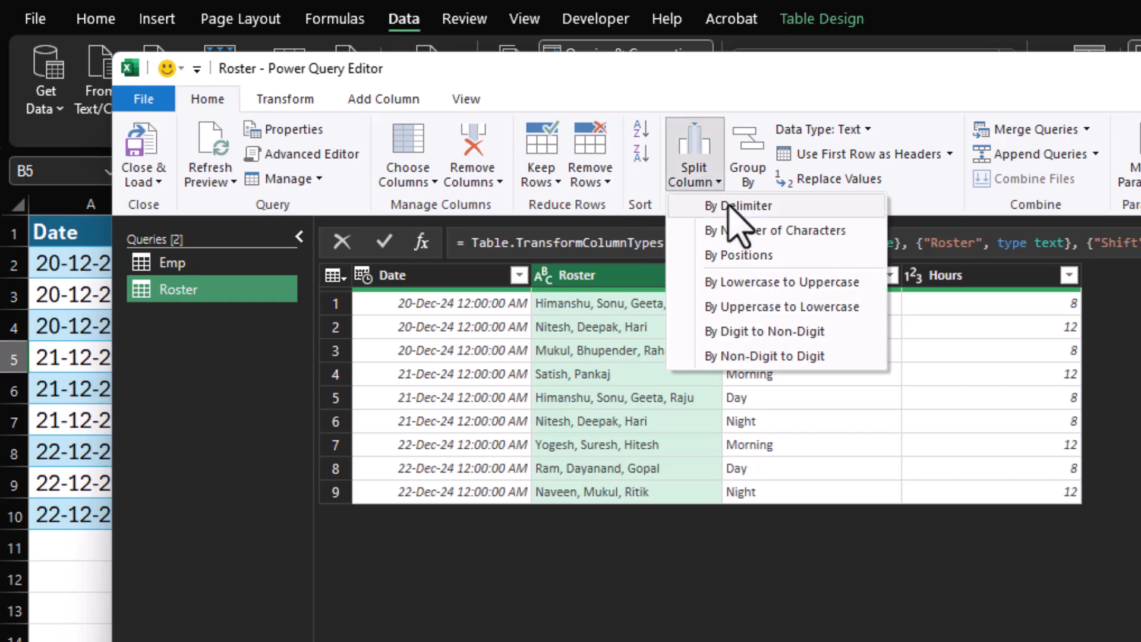
left_click(736, 207)
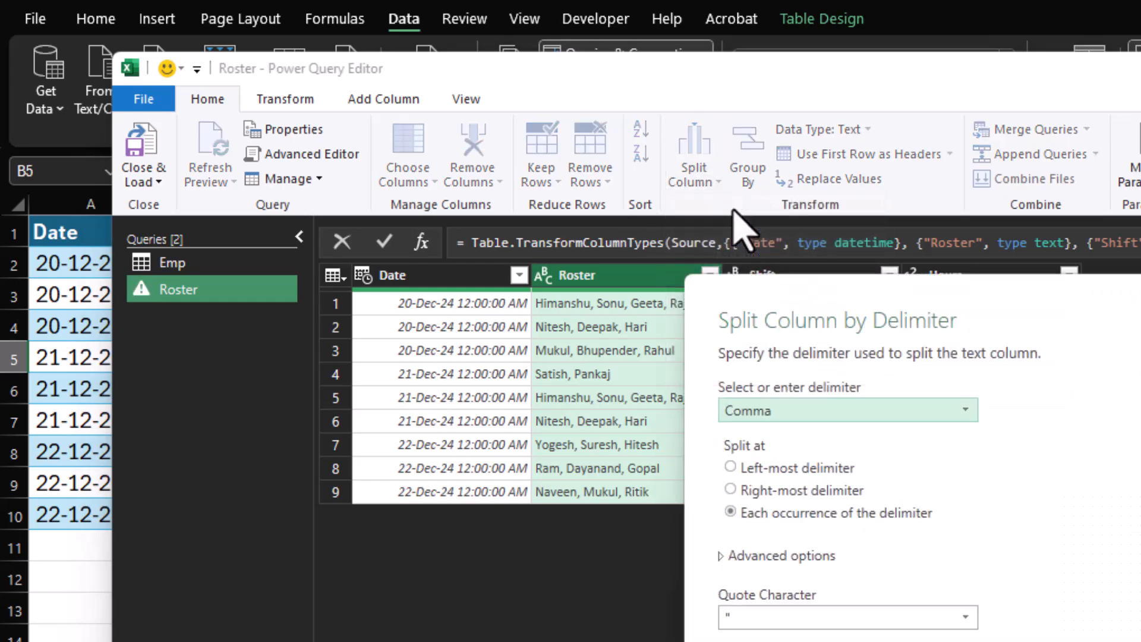
left_click(737, 411)
left_click(758, 569)
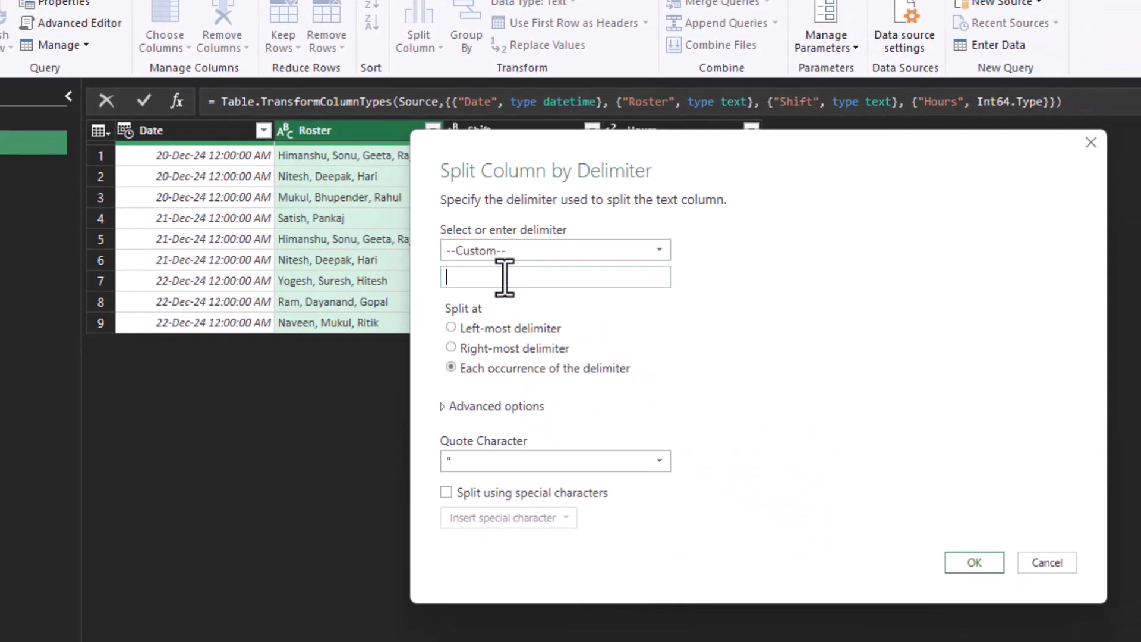
type(",")
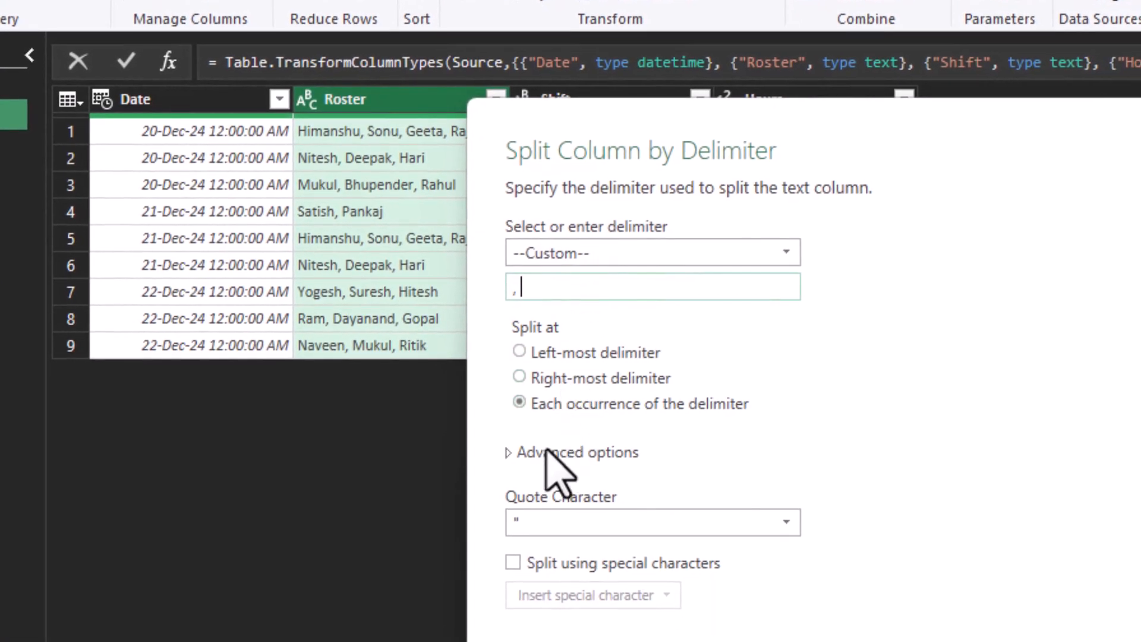
left_click(506, 453)
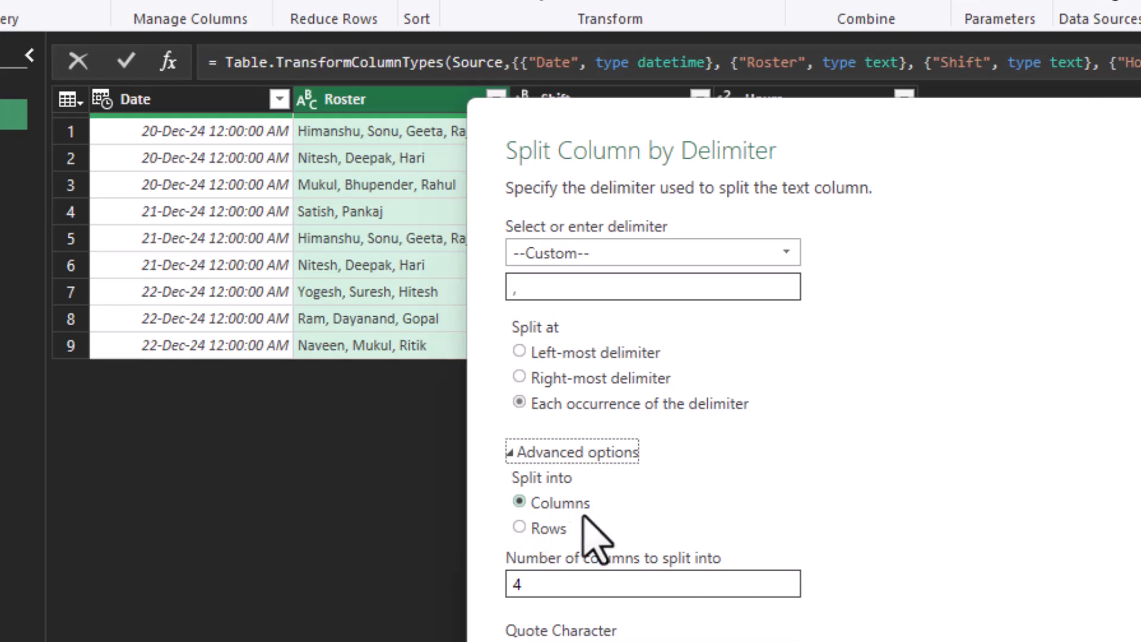
left_click(520, 527)
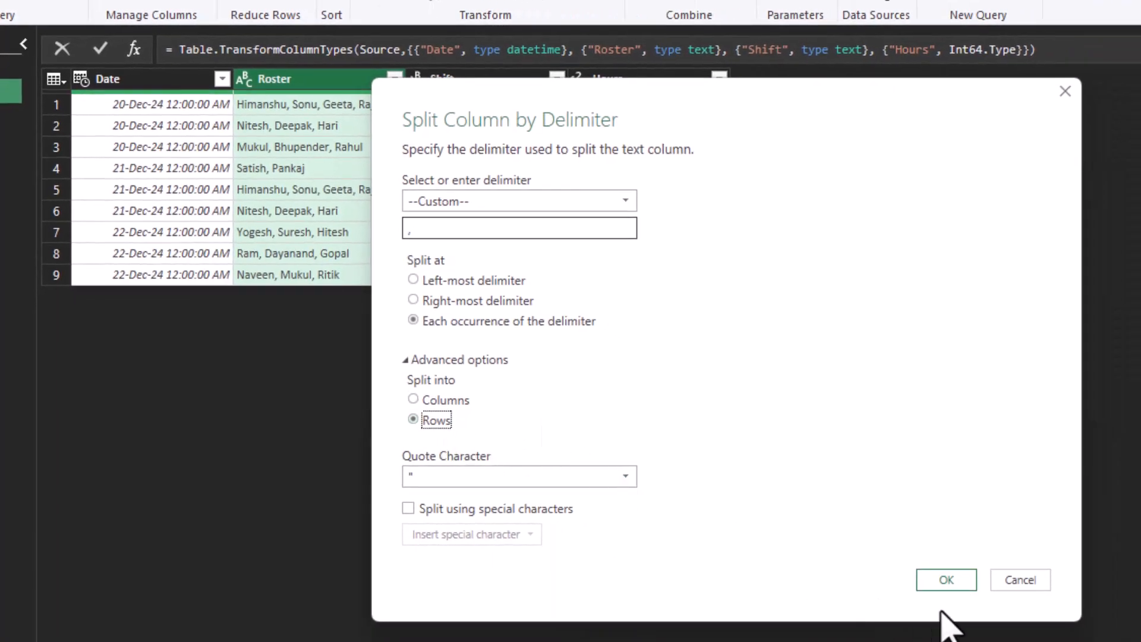
left_click(945, 581)
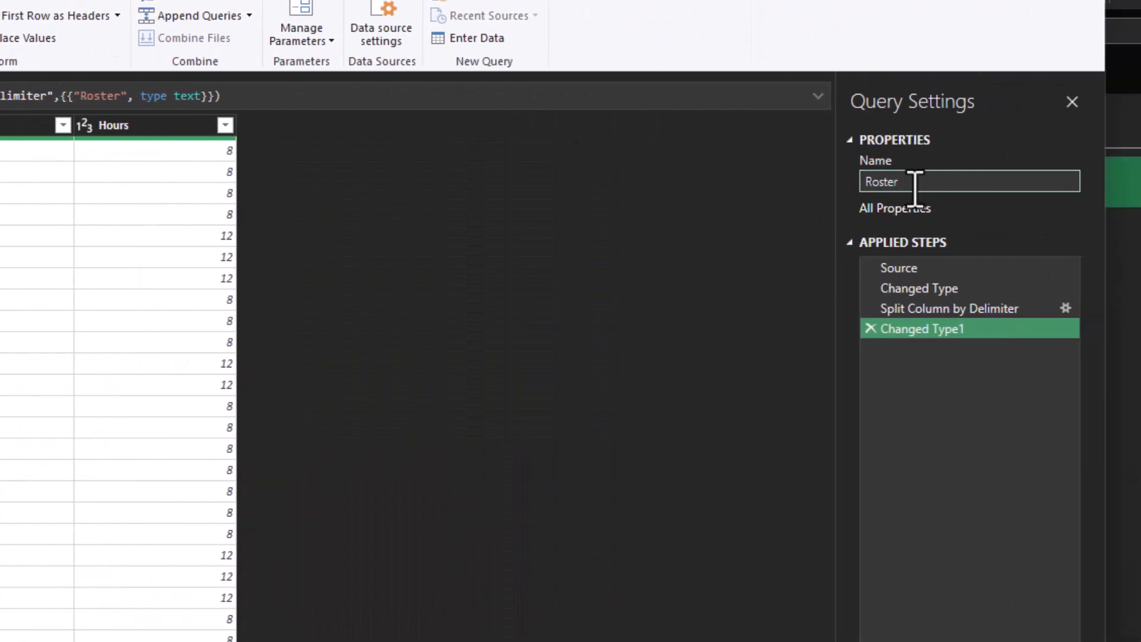
Close the Roster query and load its result as a table on the existing worksheet Sheet1, starting at cell F1.
left_click(915, 185)
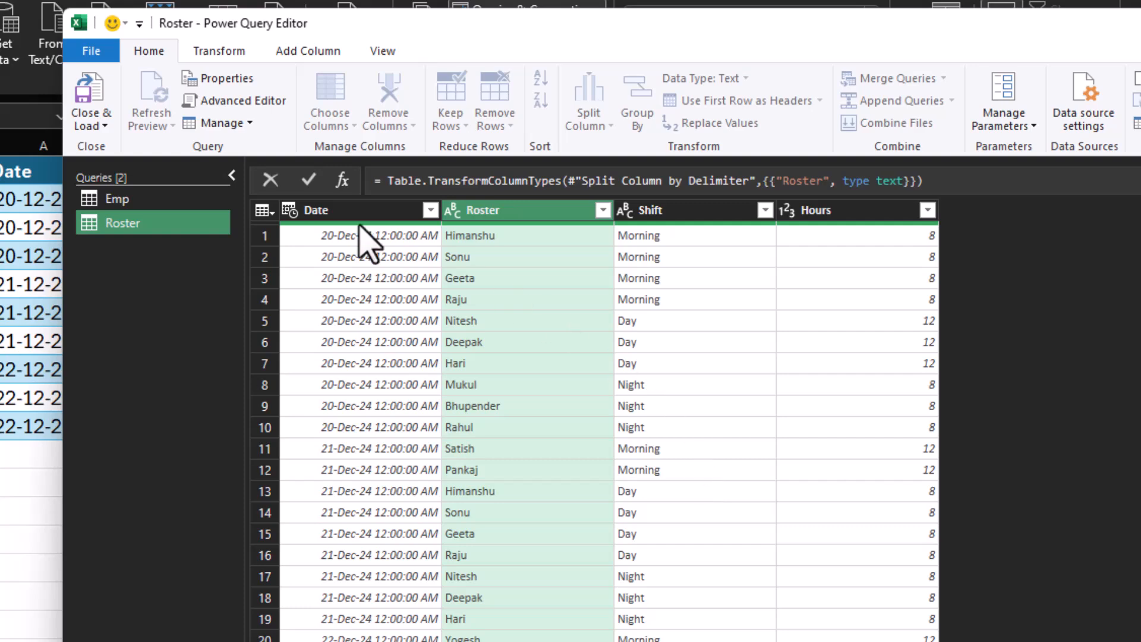
left_click(98, 126)
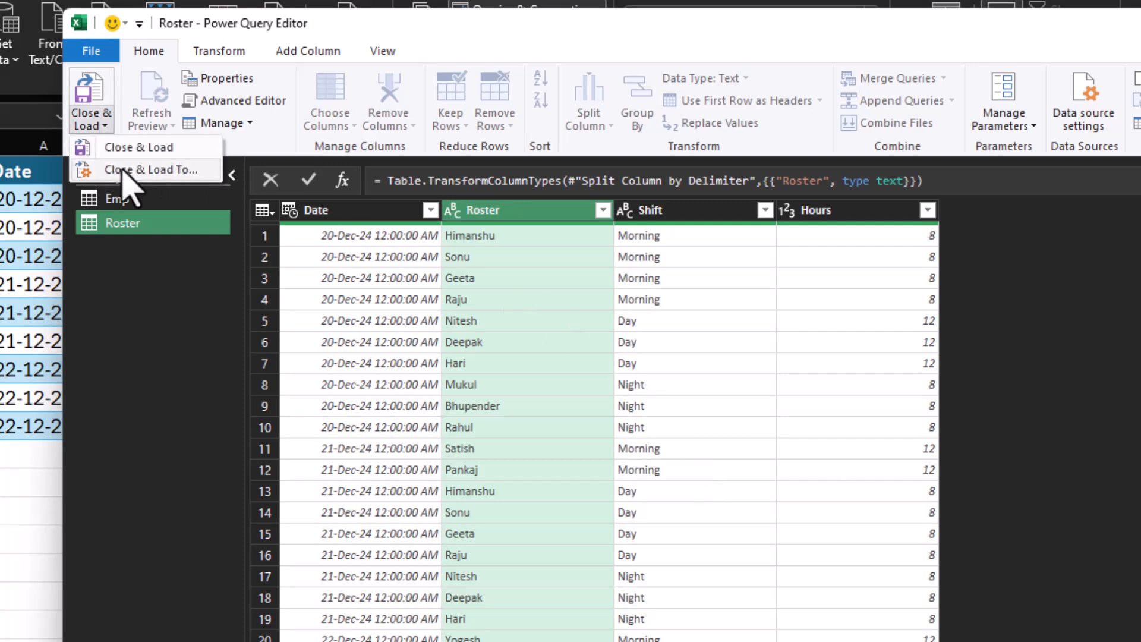
left_click(118, 171)
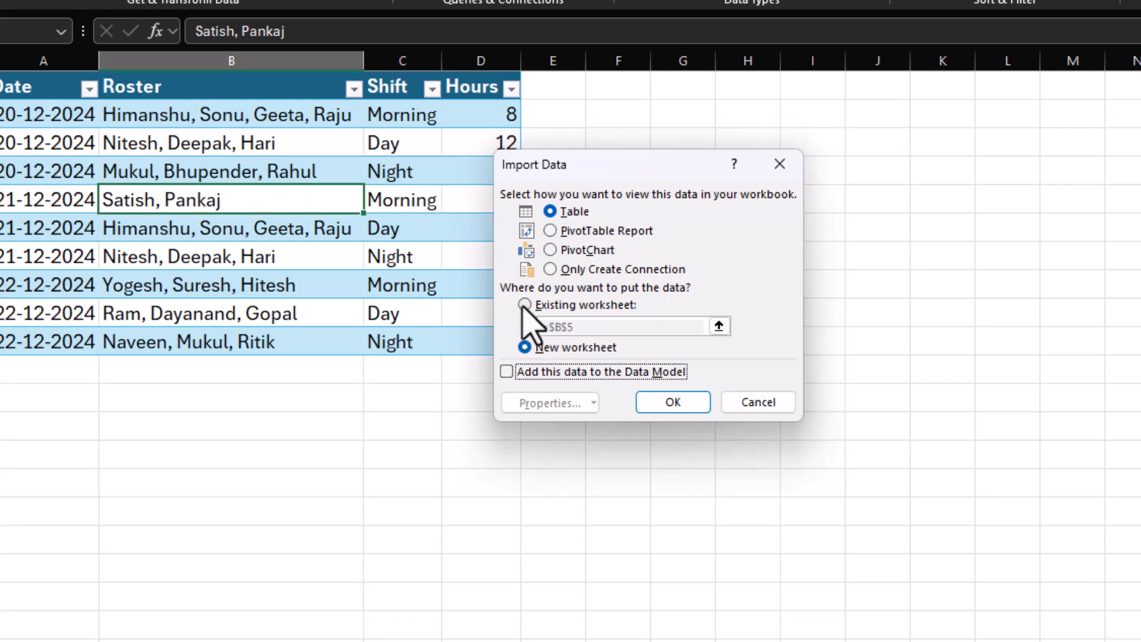
left_click(524, 386)
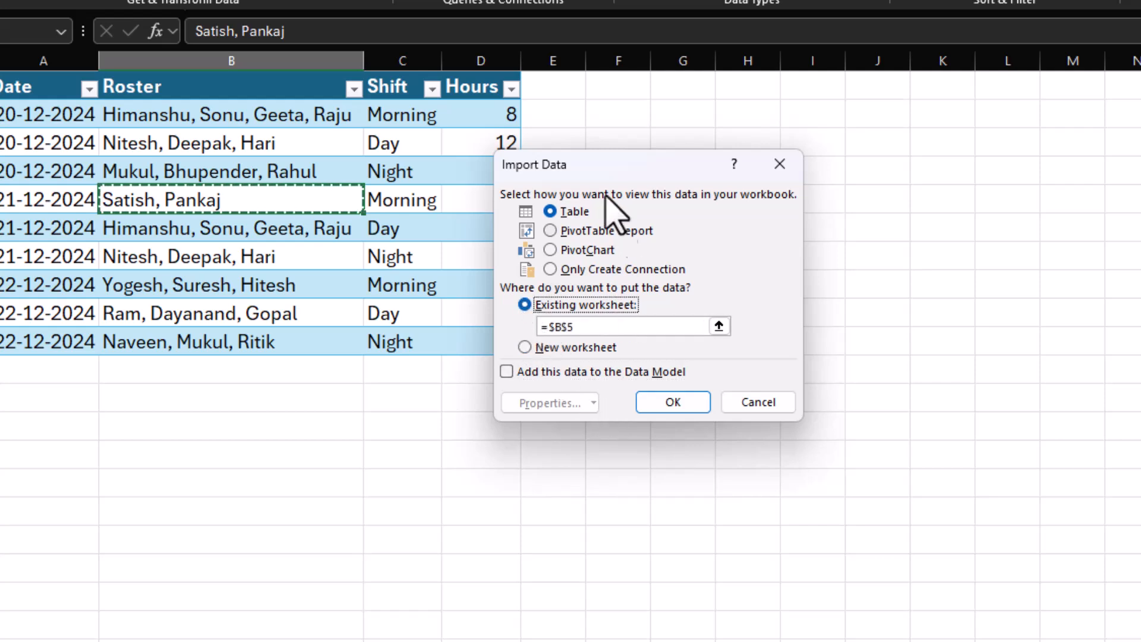
left_click(595, 326)
key("BackSpace")
key("BackSpace")
key("BackSpace")
key("BackSpace")
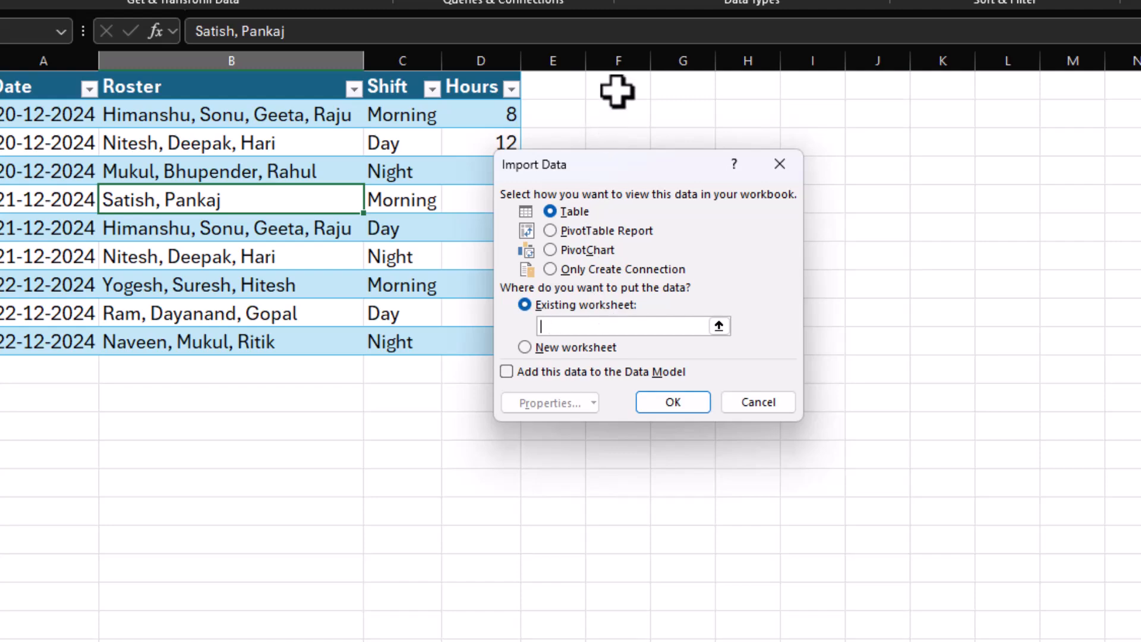
left_click(654, 400)
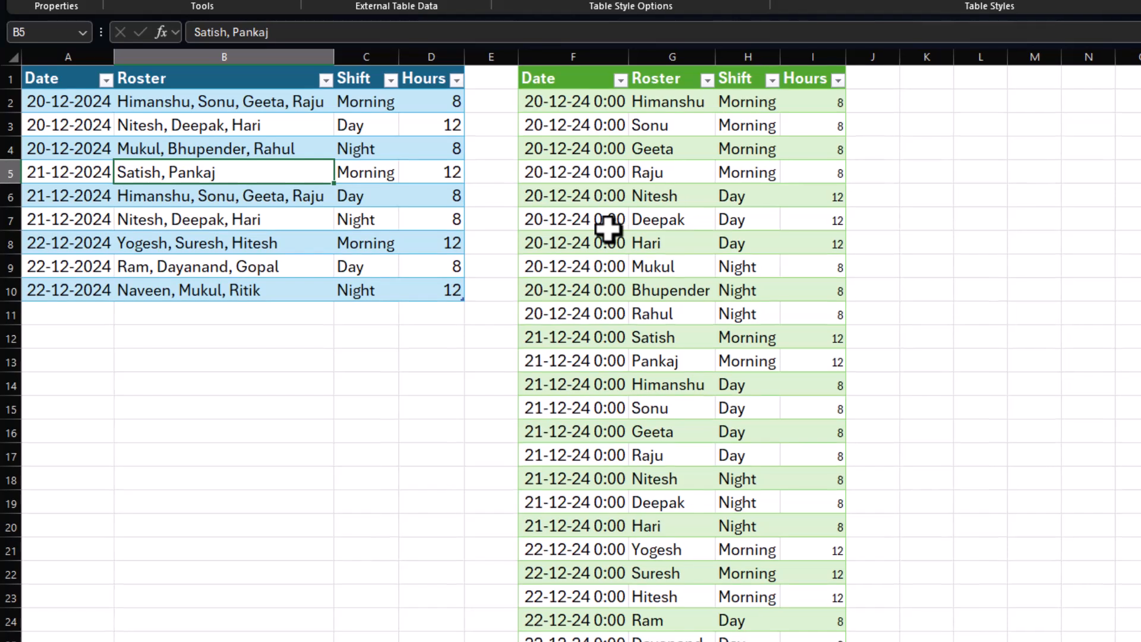
Compare the split names in the output table's Roster column with the original comma-separated roster entries.
left_click(652, 245)
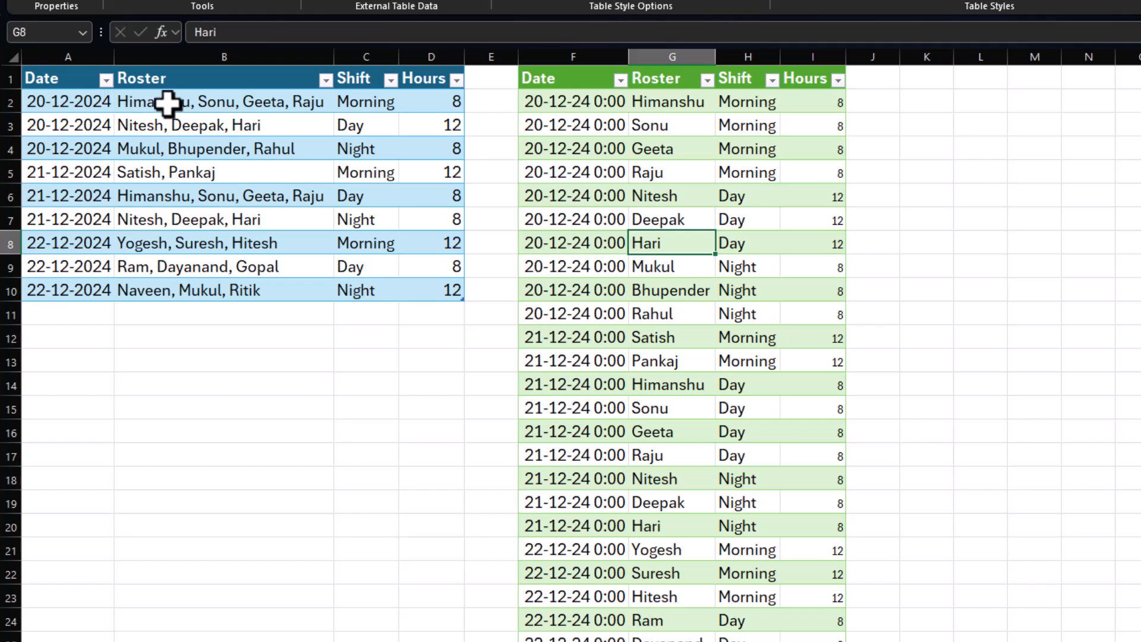
left_click_drag(659, 104, 652, 304)
left_click(652, 306)
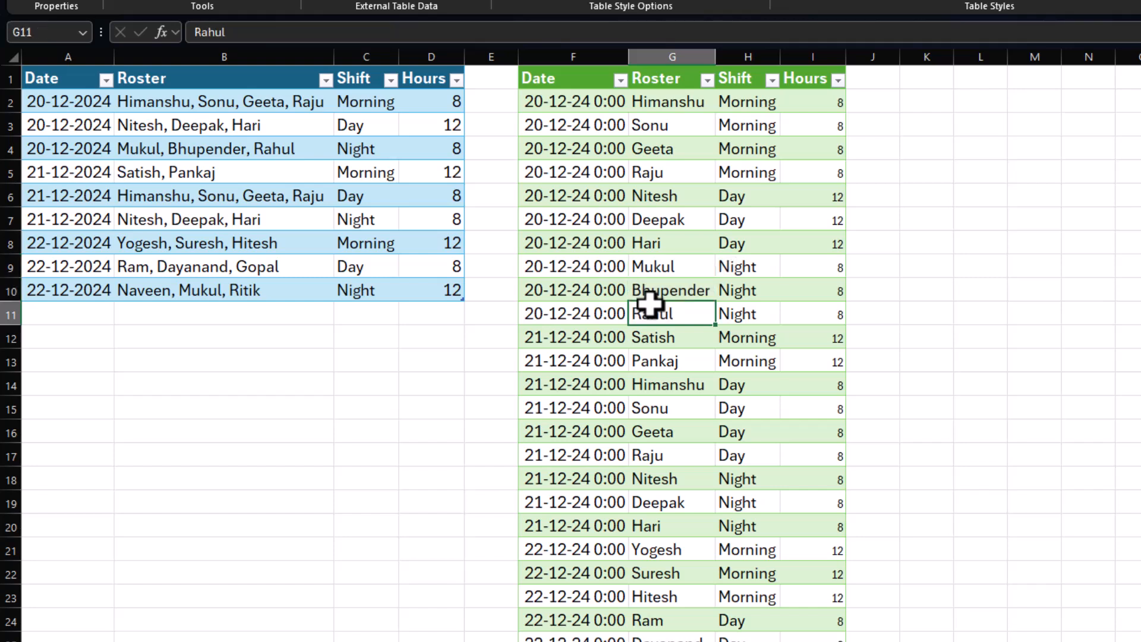